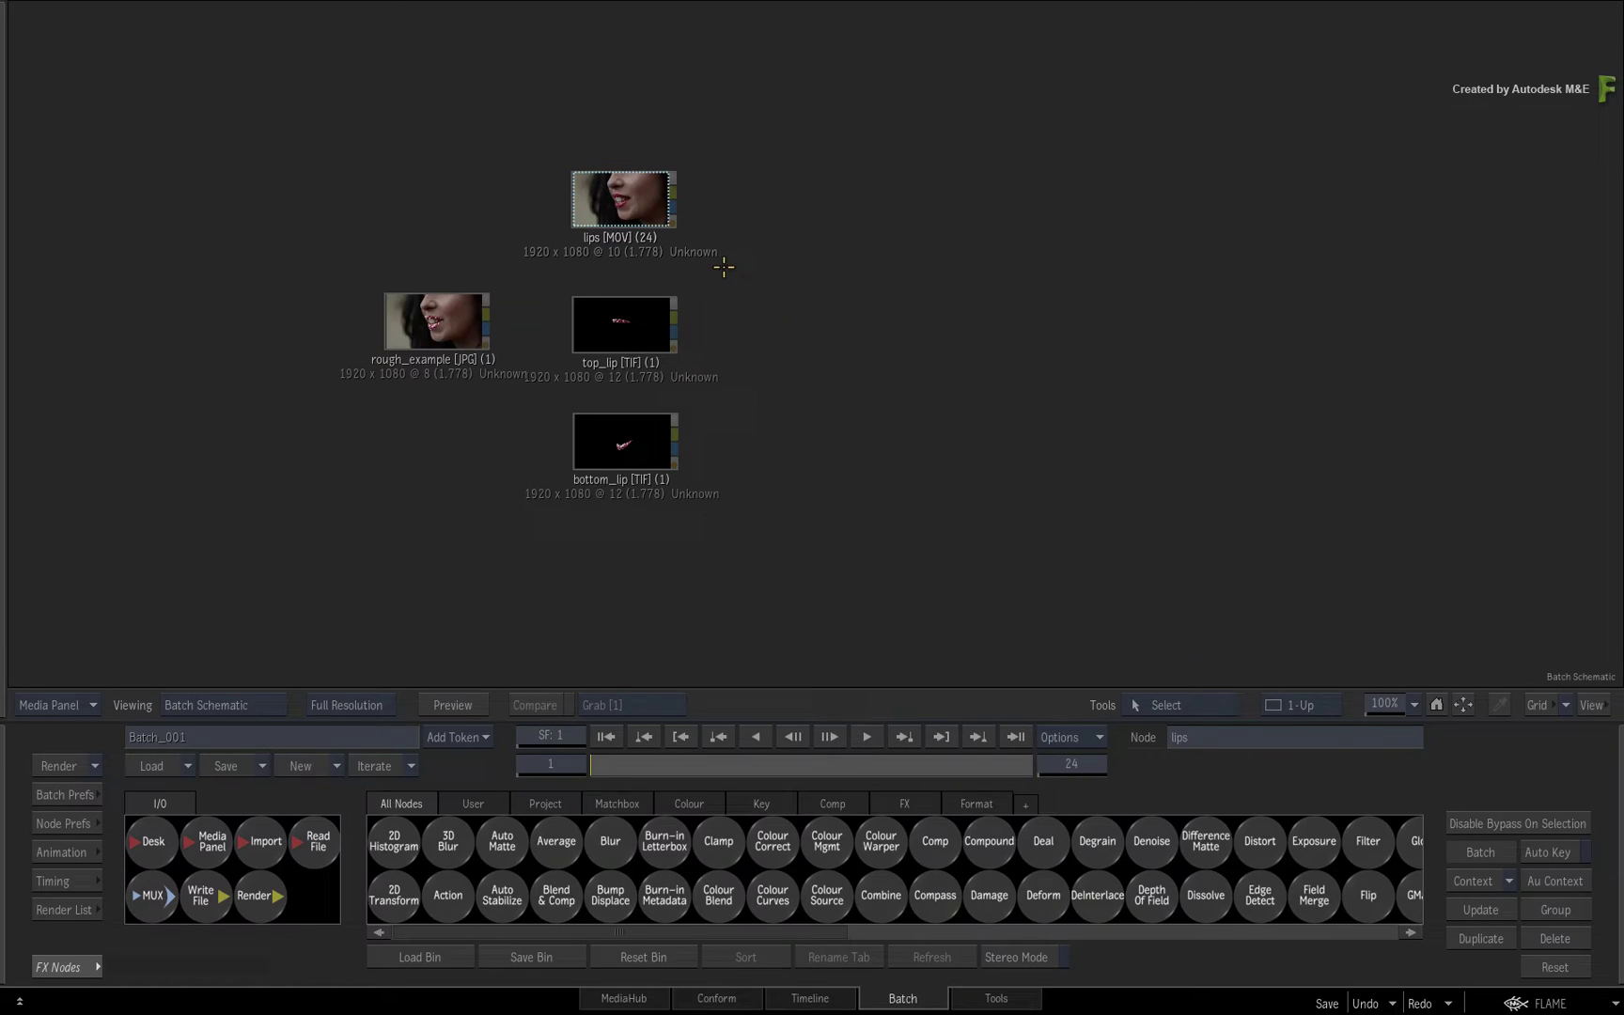
pyautogui.doubleClick(621, 198)
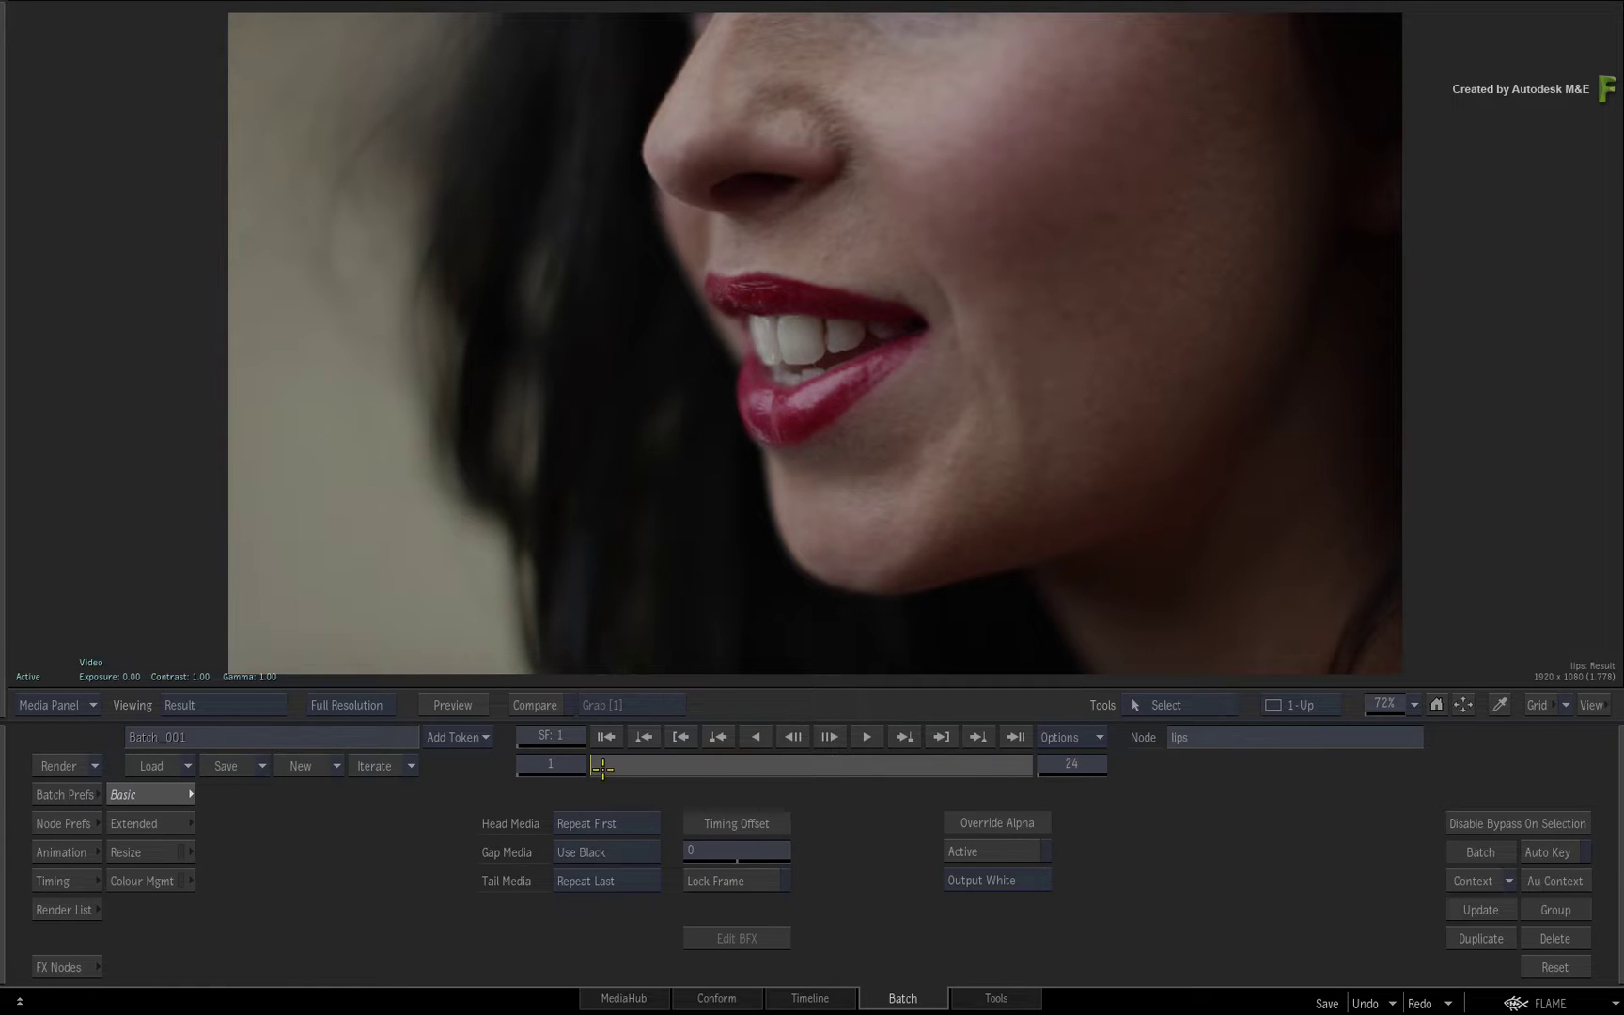
pyautogui.moveTo(603, 768)
pyautogui.mouseDown()
pyautogui.moveTo(1088, 775)
pyautogui.moveTo(541, 773)
pyautogui.moveTo(611, 762)
pyautogui.moveTo(591, 764)
pyautogui.mouseUp()
pyautogui.moveTo(594, 763)
pyautogui.mouseDown()
pyautogui.moveTo(686, 777)
pyautogui.moveTo(565, 759)
pyautogui.mouseUp()
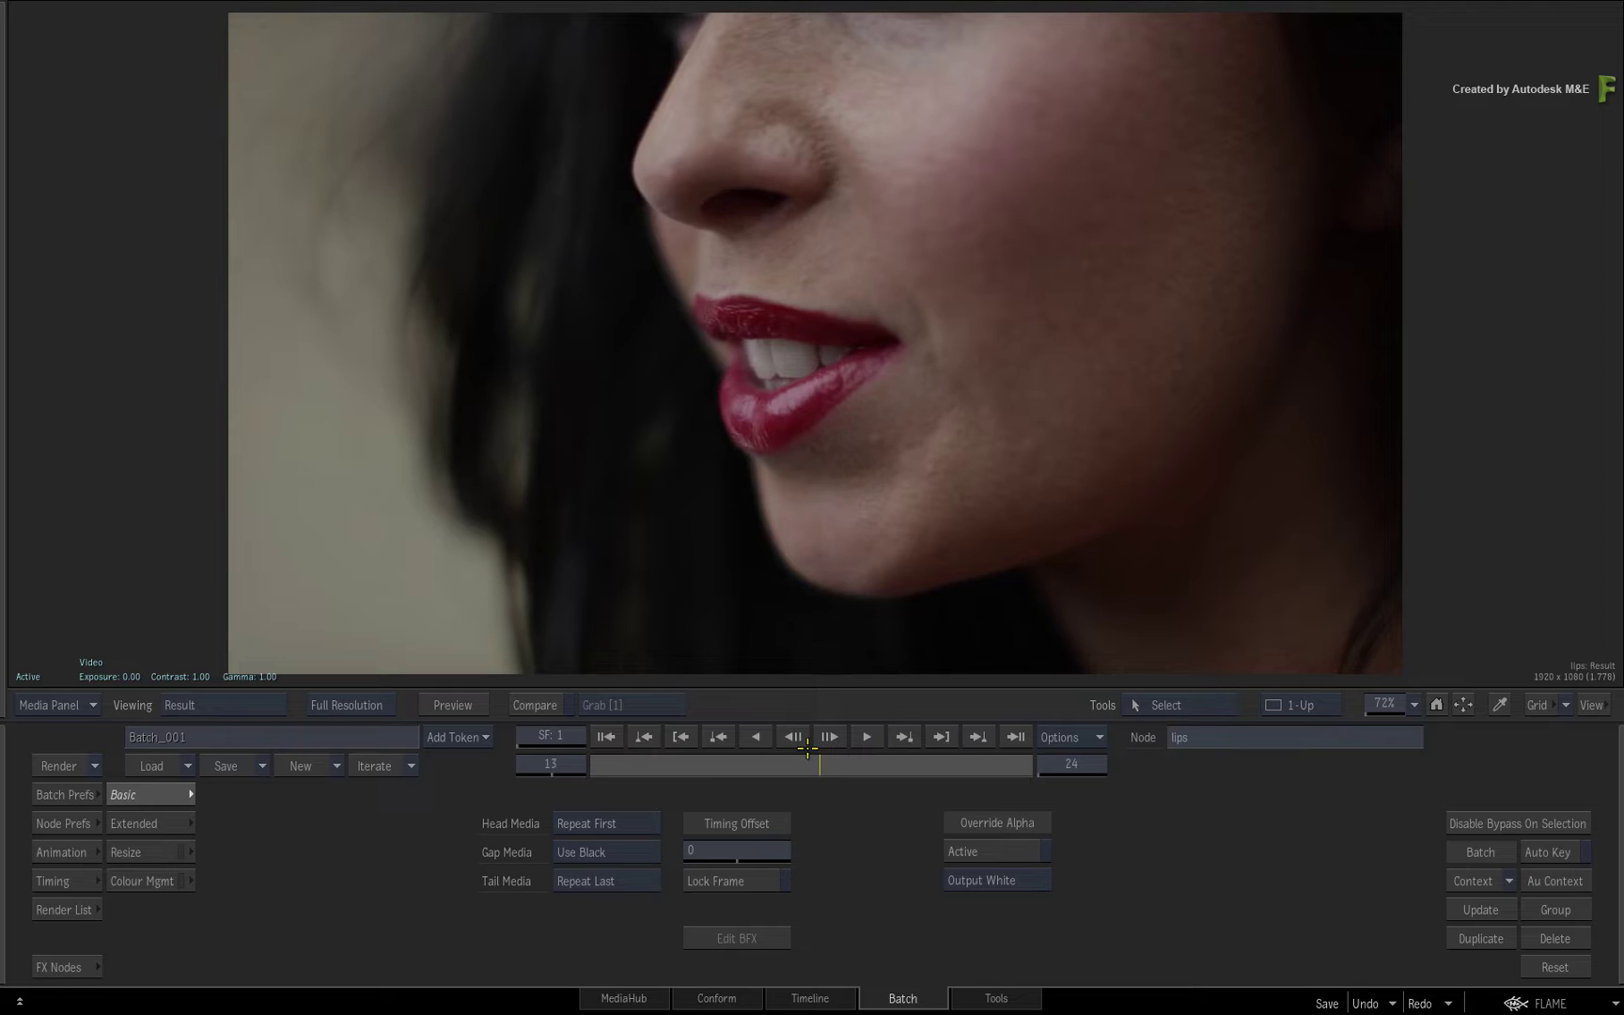
pyautogui.click(867, 736)
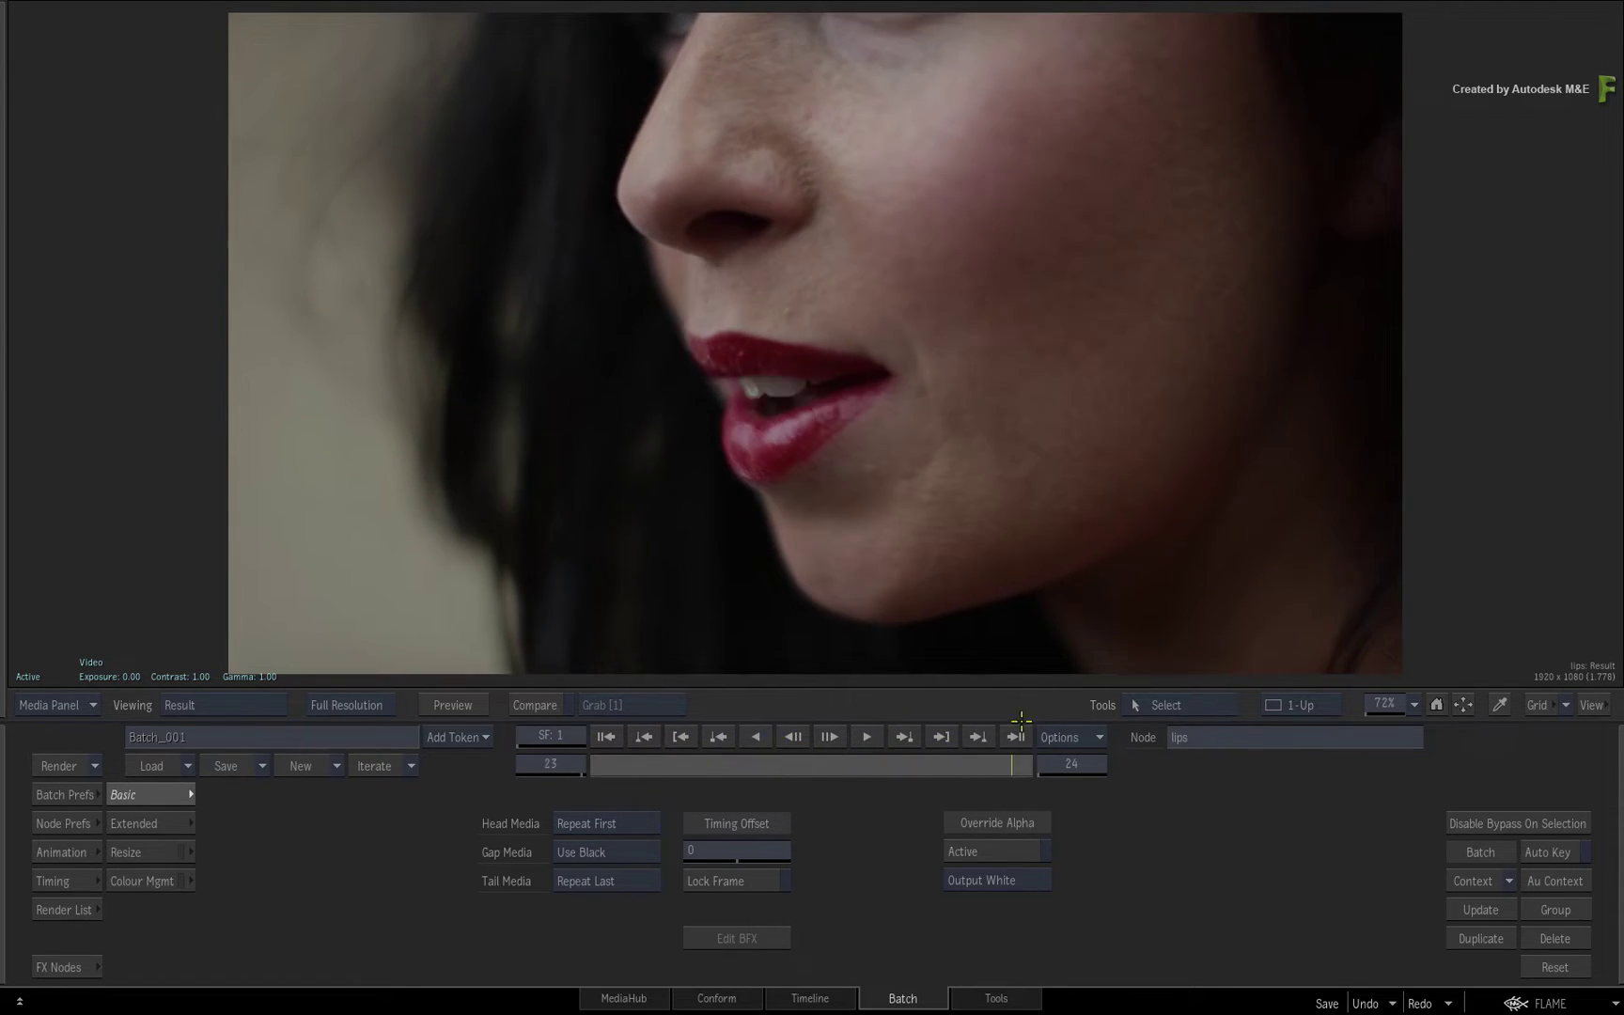
pyautogui.click(564, 764)
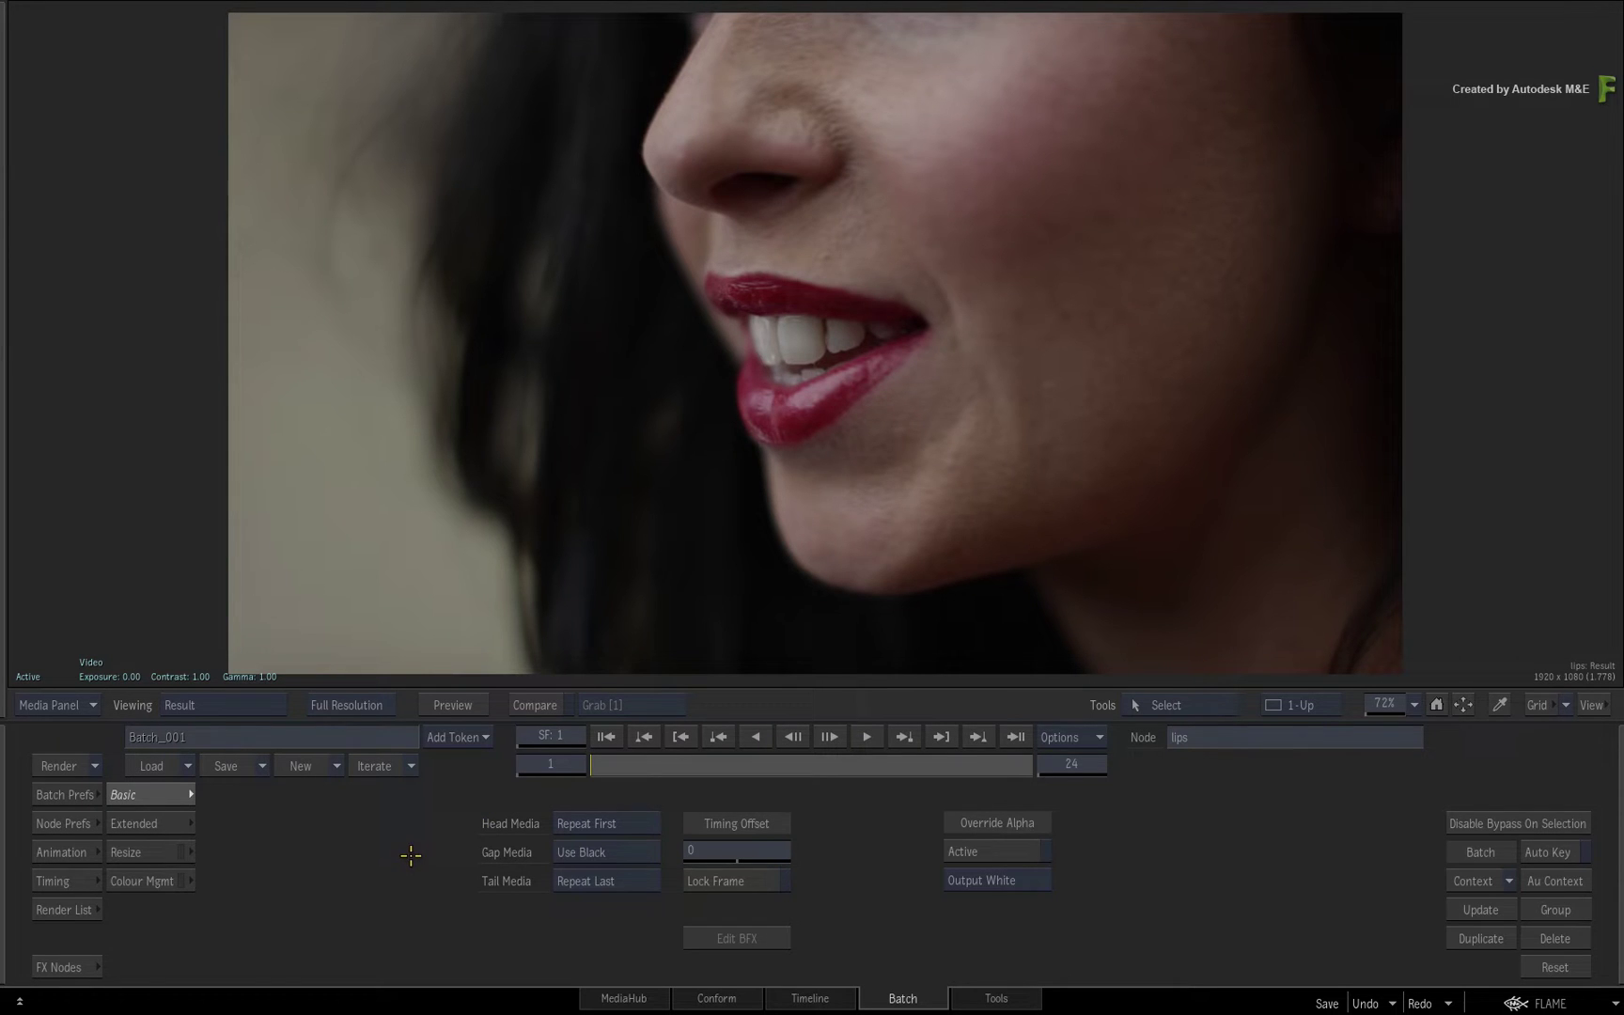
pyautogui.press('F4')
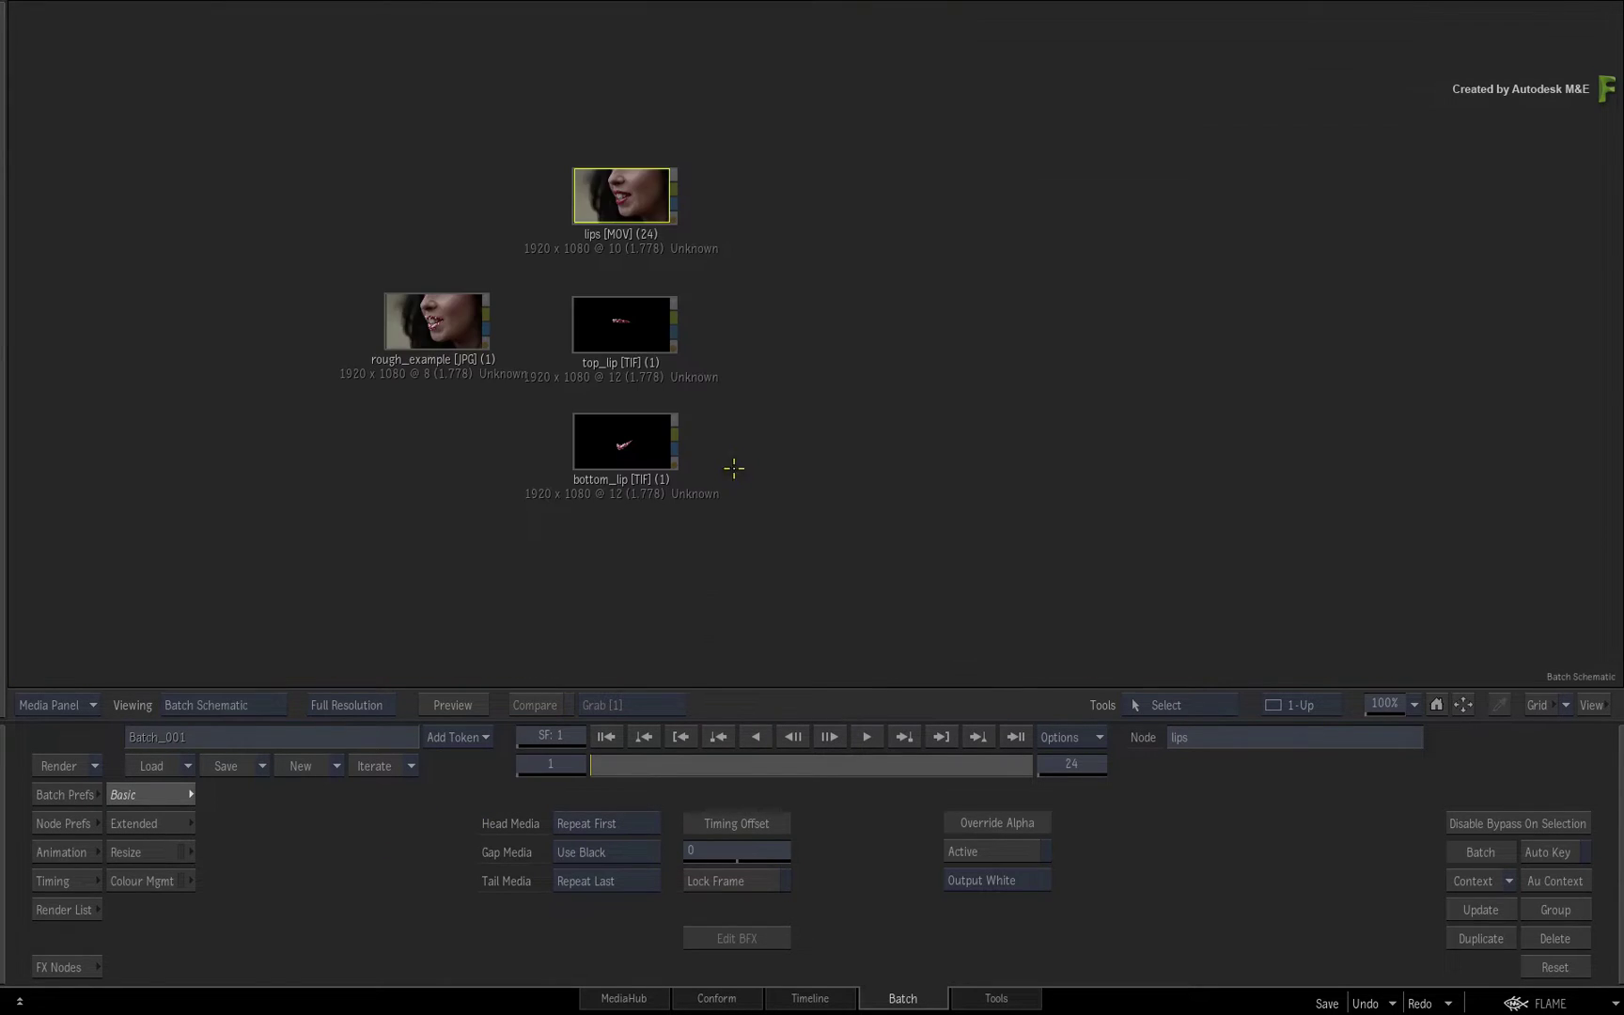
pyautogui.click(447, 351)
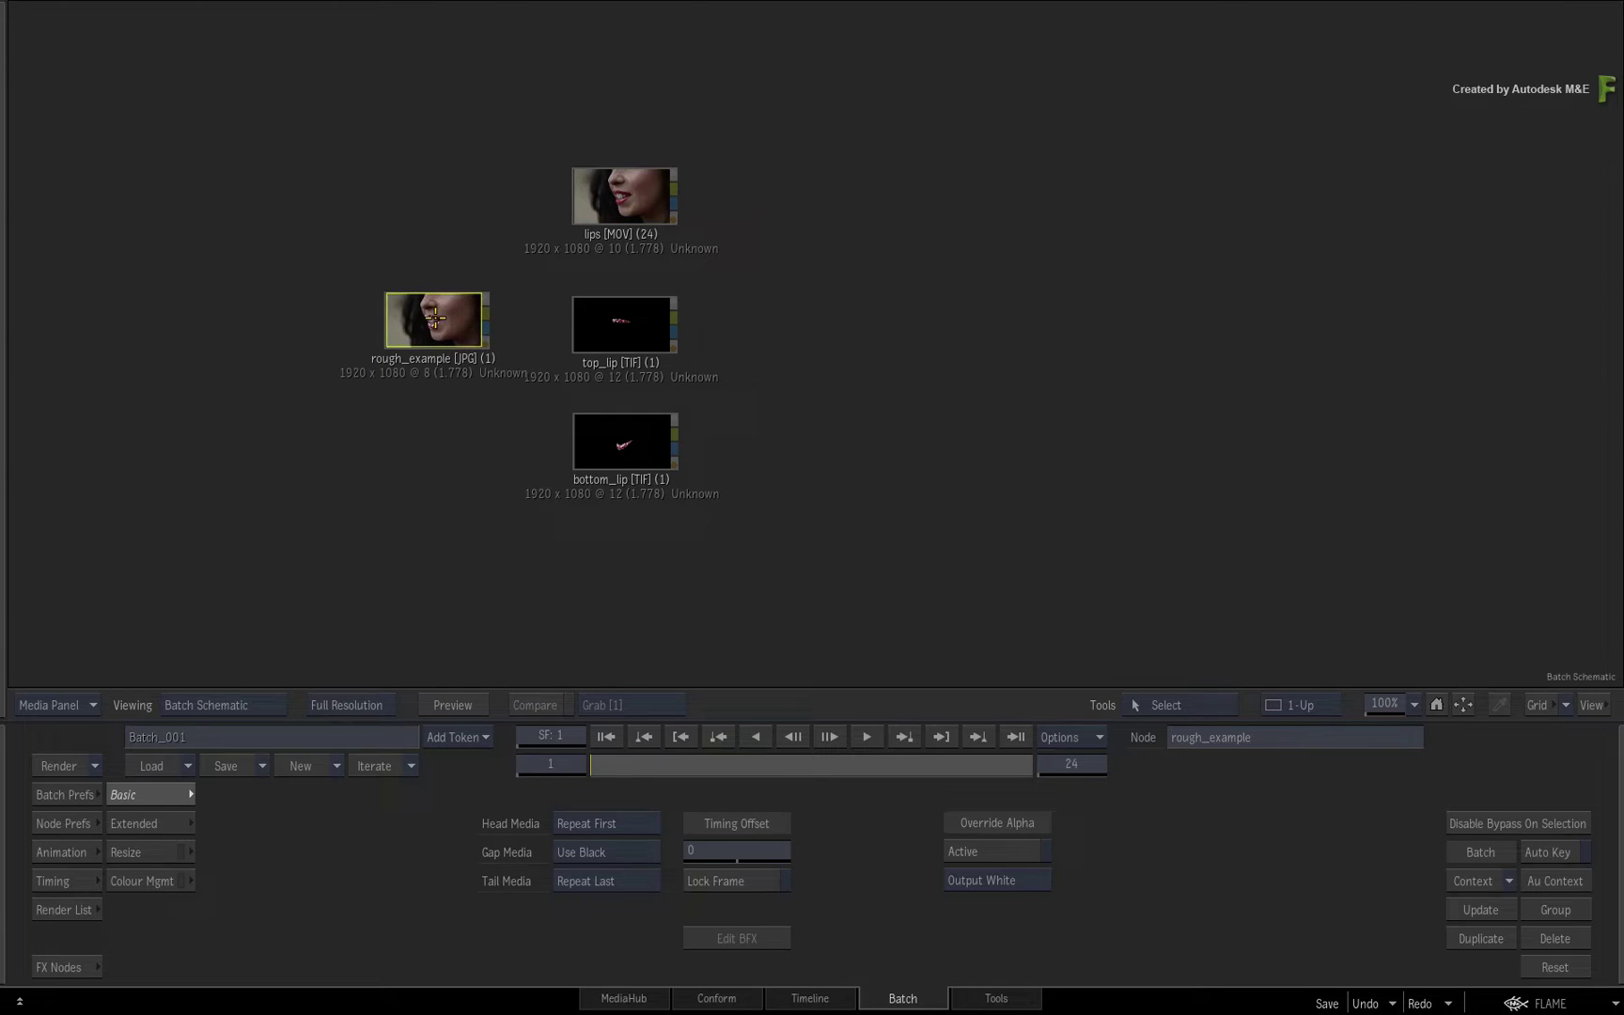
pyautogui.press('F4')
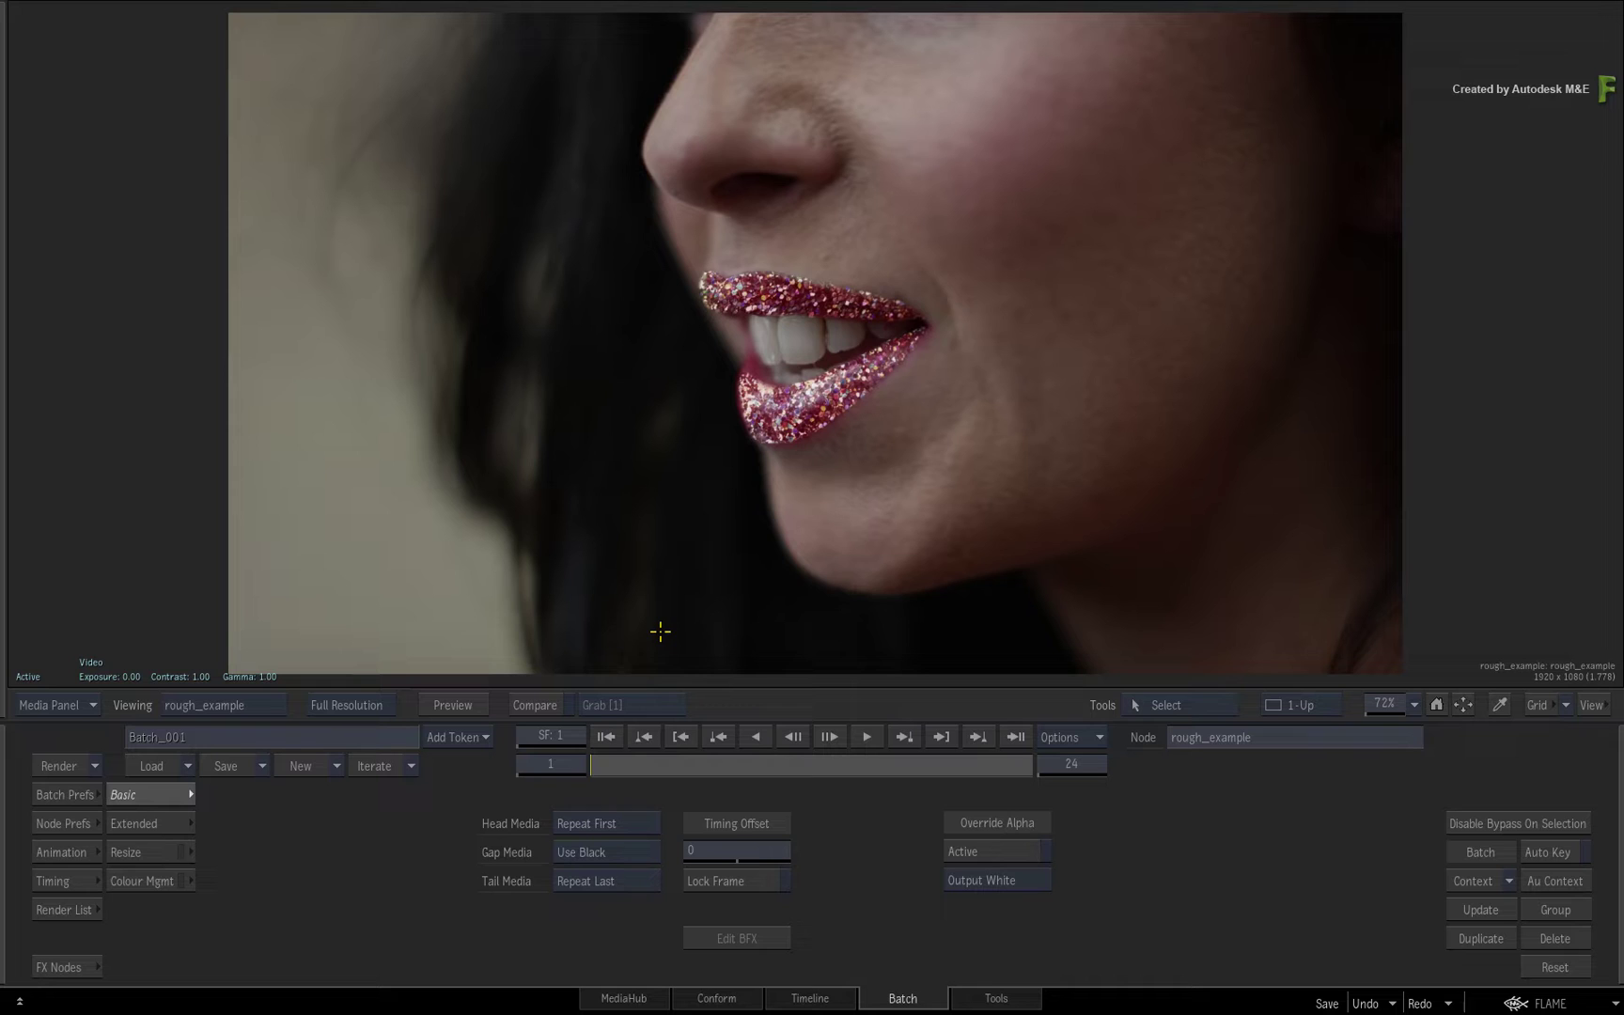
pyautogui.moveTo(597, 766); pyautogui.dragTo(929, 806)
pyautogui.press('Home')
pyautogui.press('Tab')
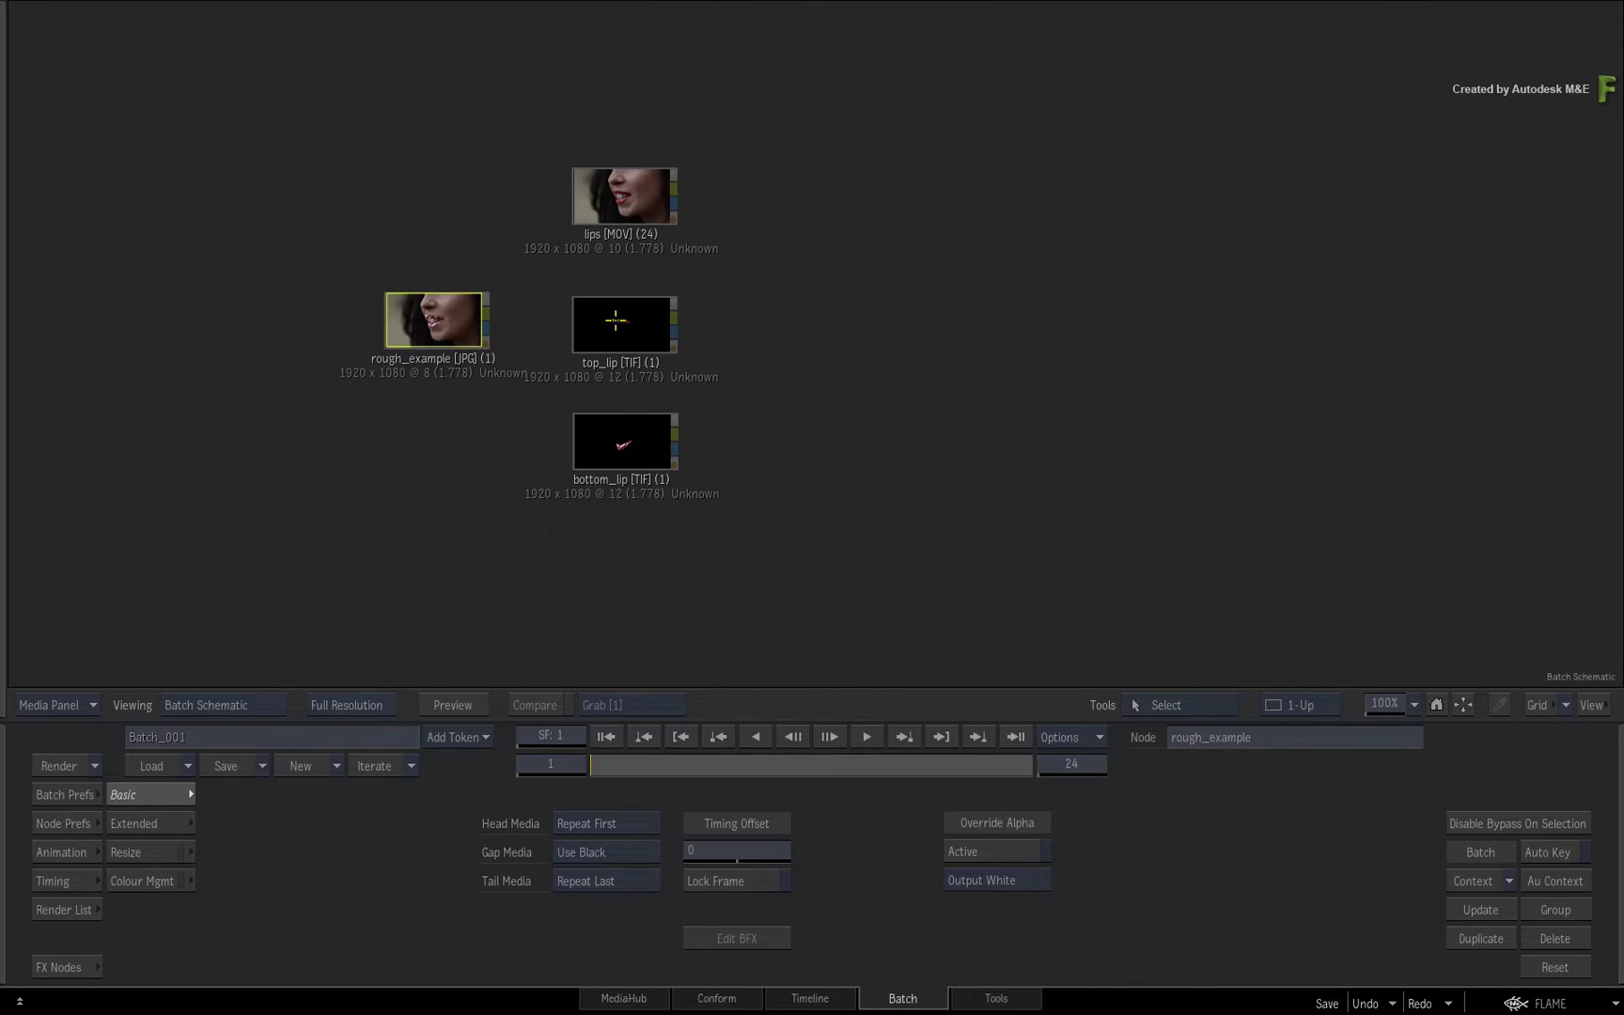
pyautogui.click(615, 321)
pyautogui.press('Tab')
pyautogui.press('Tab')
pyautogui.click(625, 469)
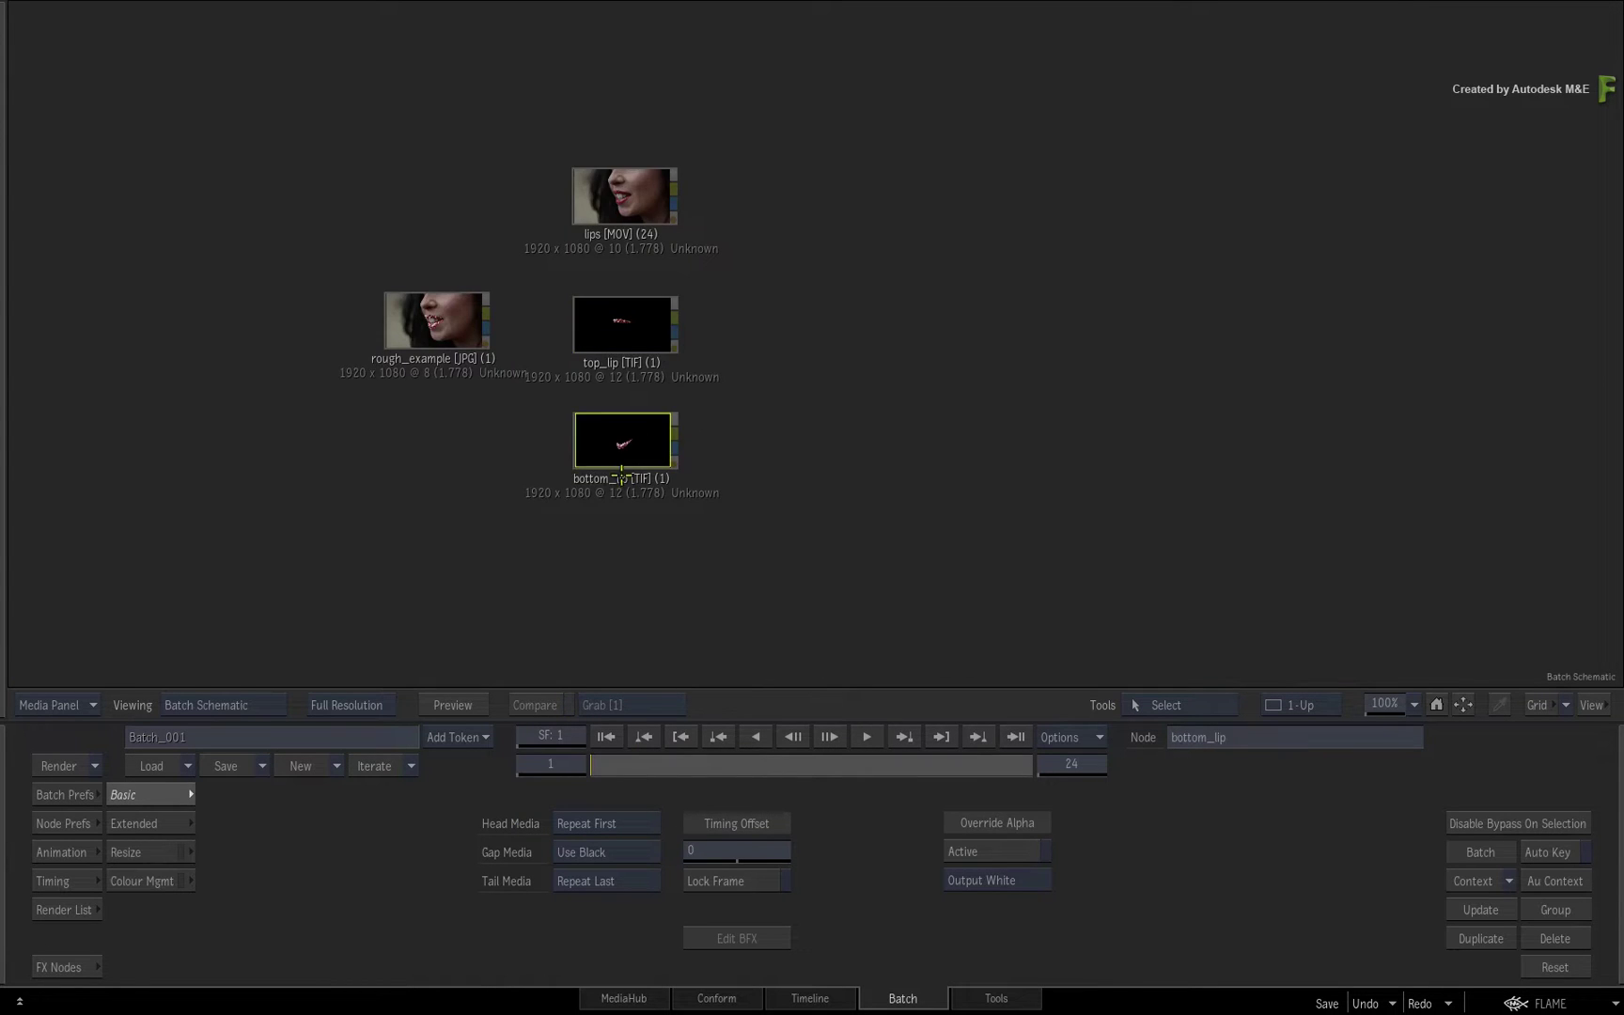
pyautogui.press('Tab')
pyautogui.press('m')
pyautogui.press('m')
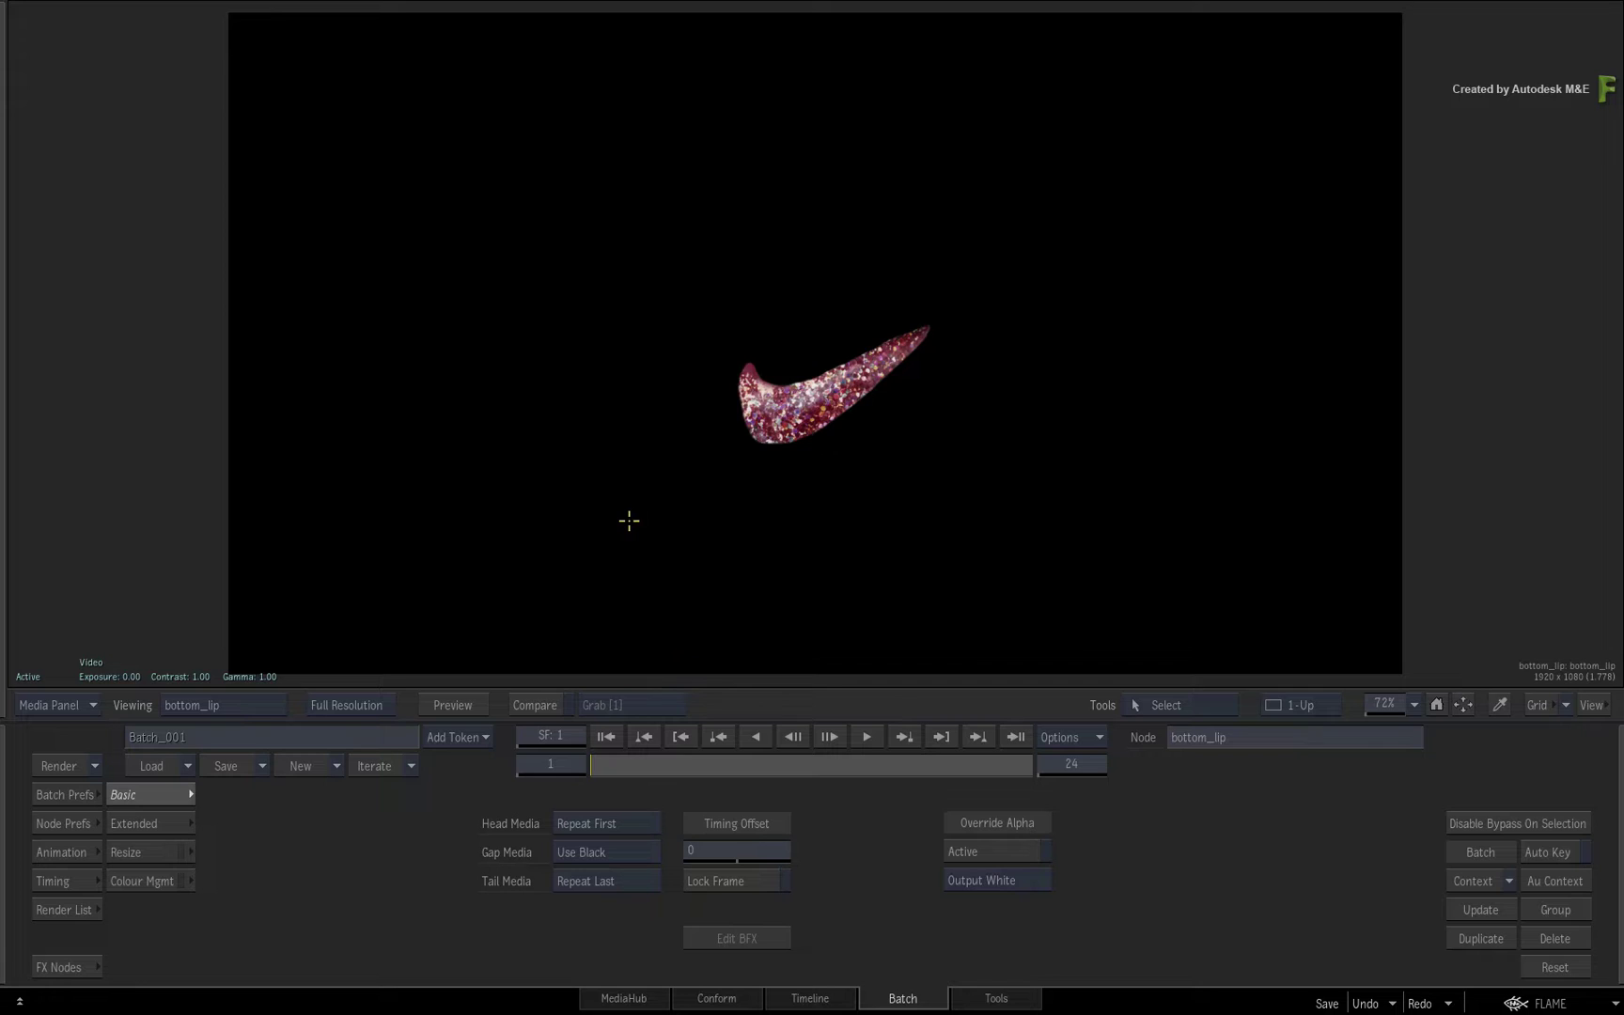
pyautogui.press('Tab')
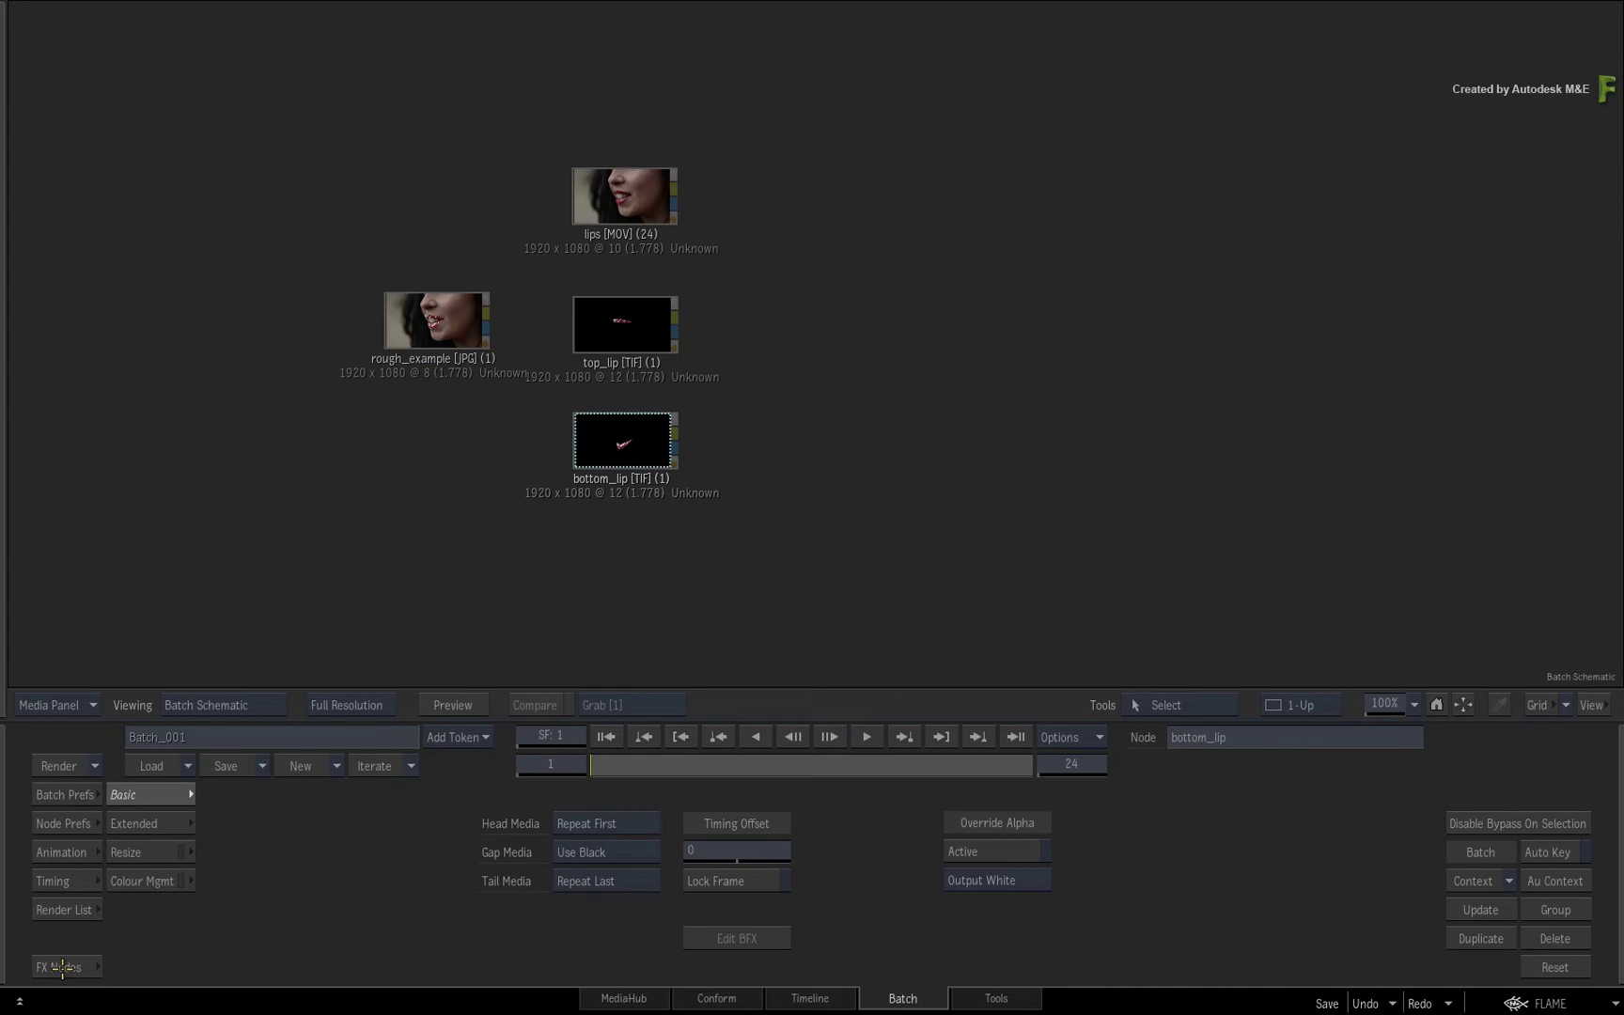
# - Add Action node action92 and route the lips clip into its new media1 input
pyautogui.click(58, 966)
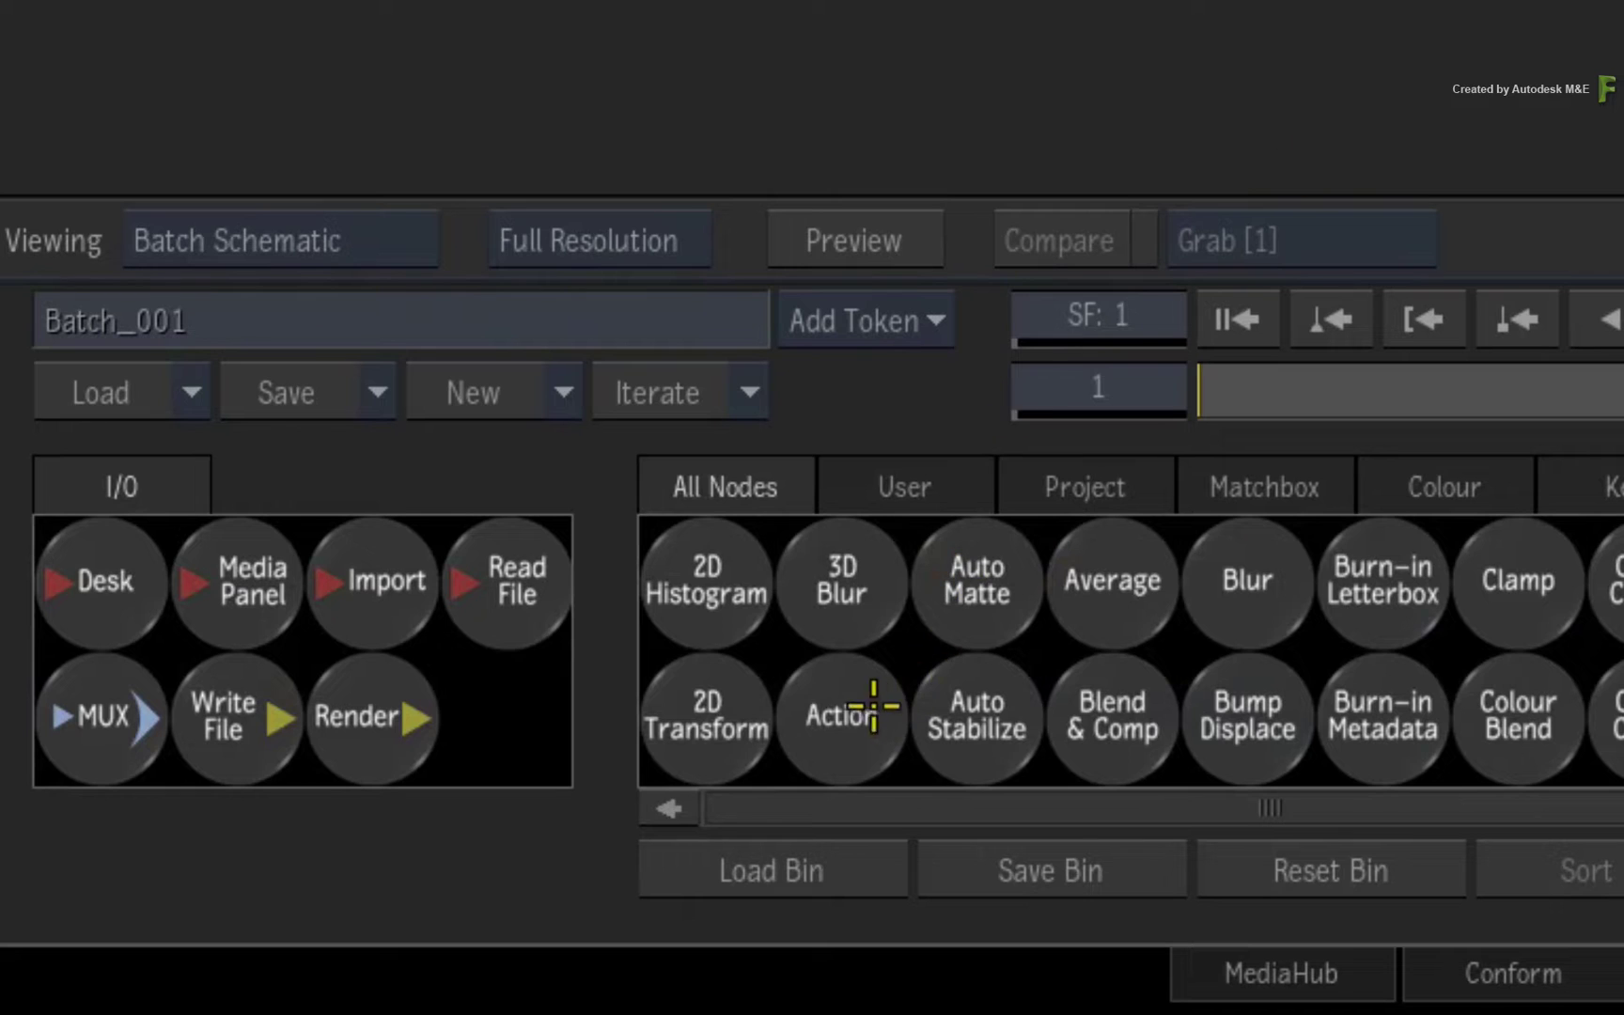
pyautogui.moveTo(873, 705); pyautogui.dragTo(1290, 431)
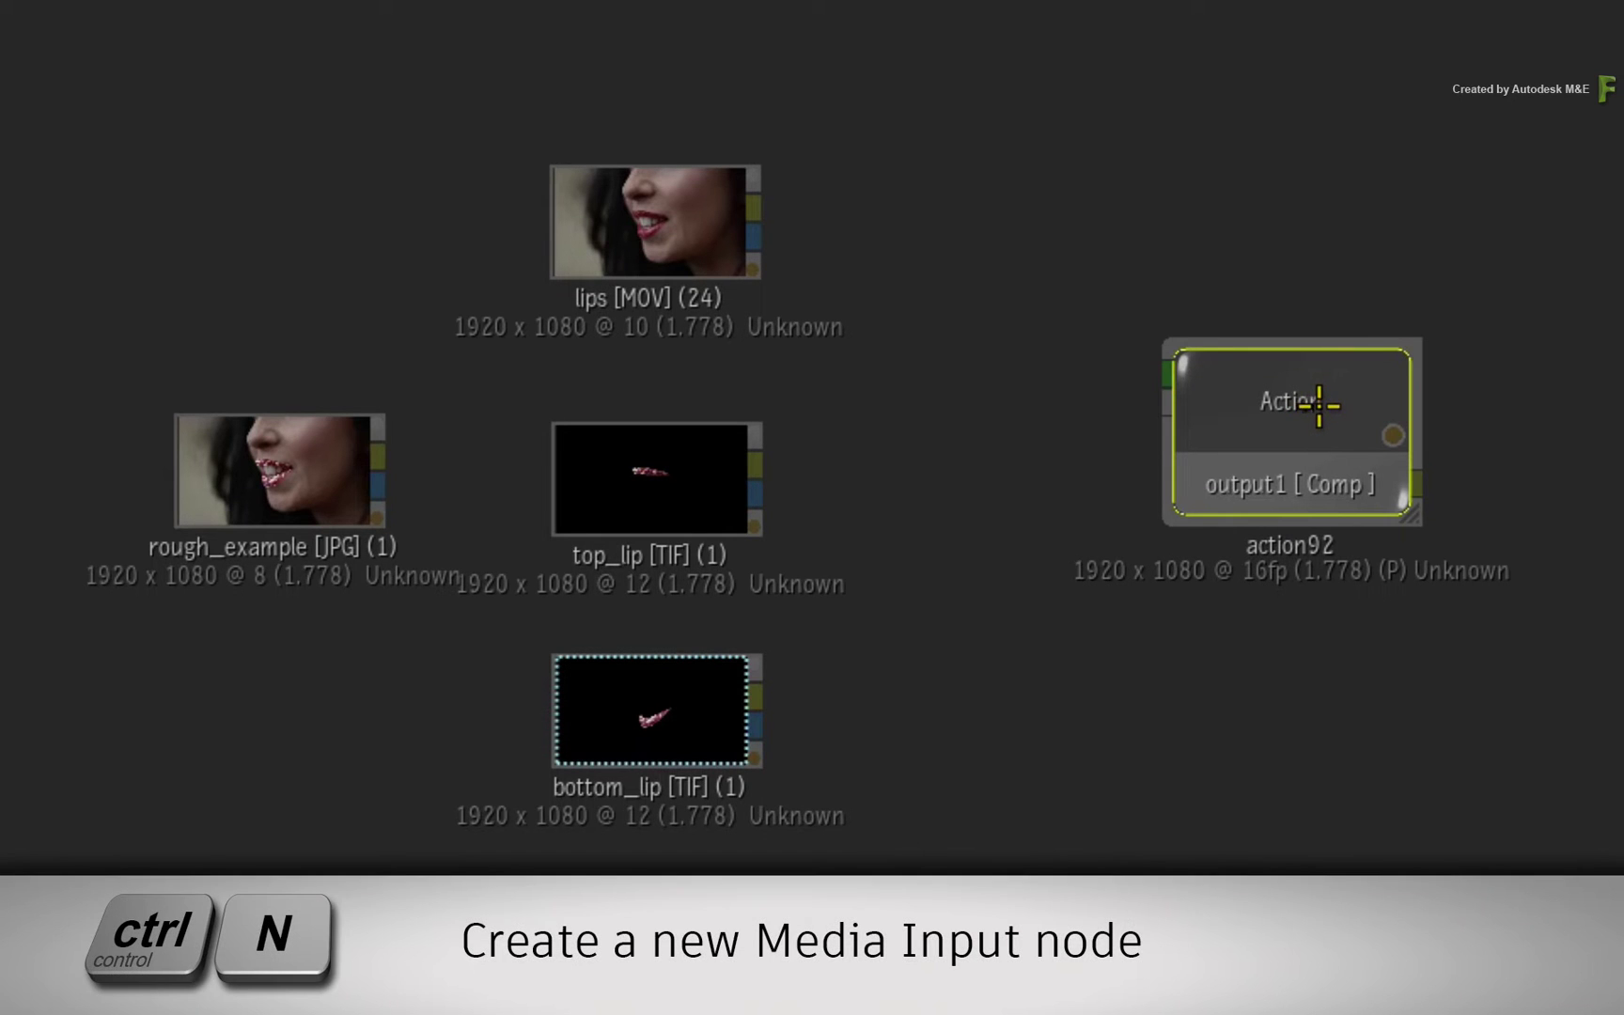
pyautogui.hotkey('ctrl', 'n')
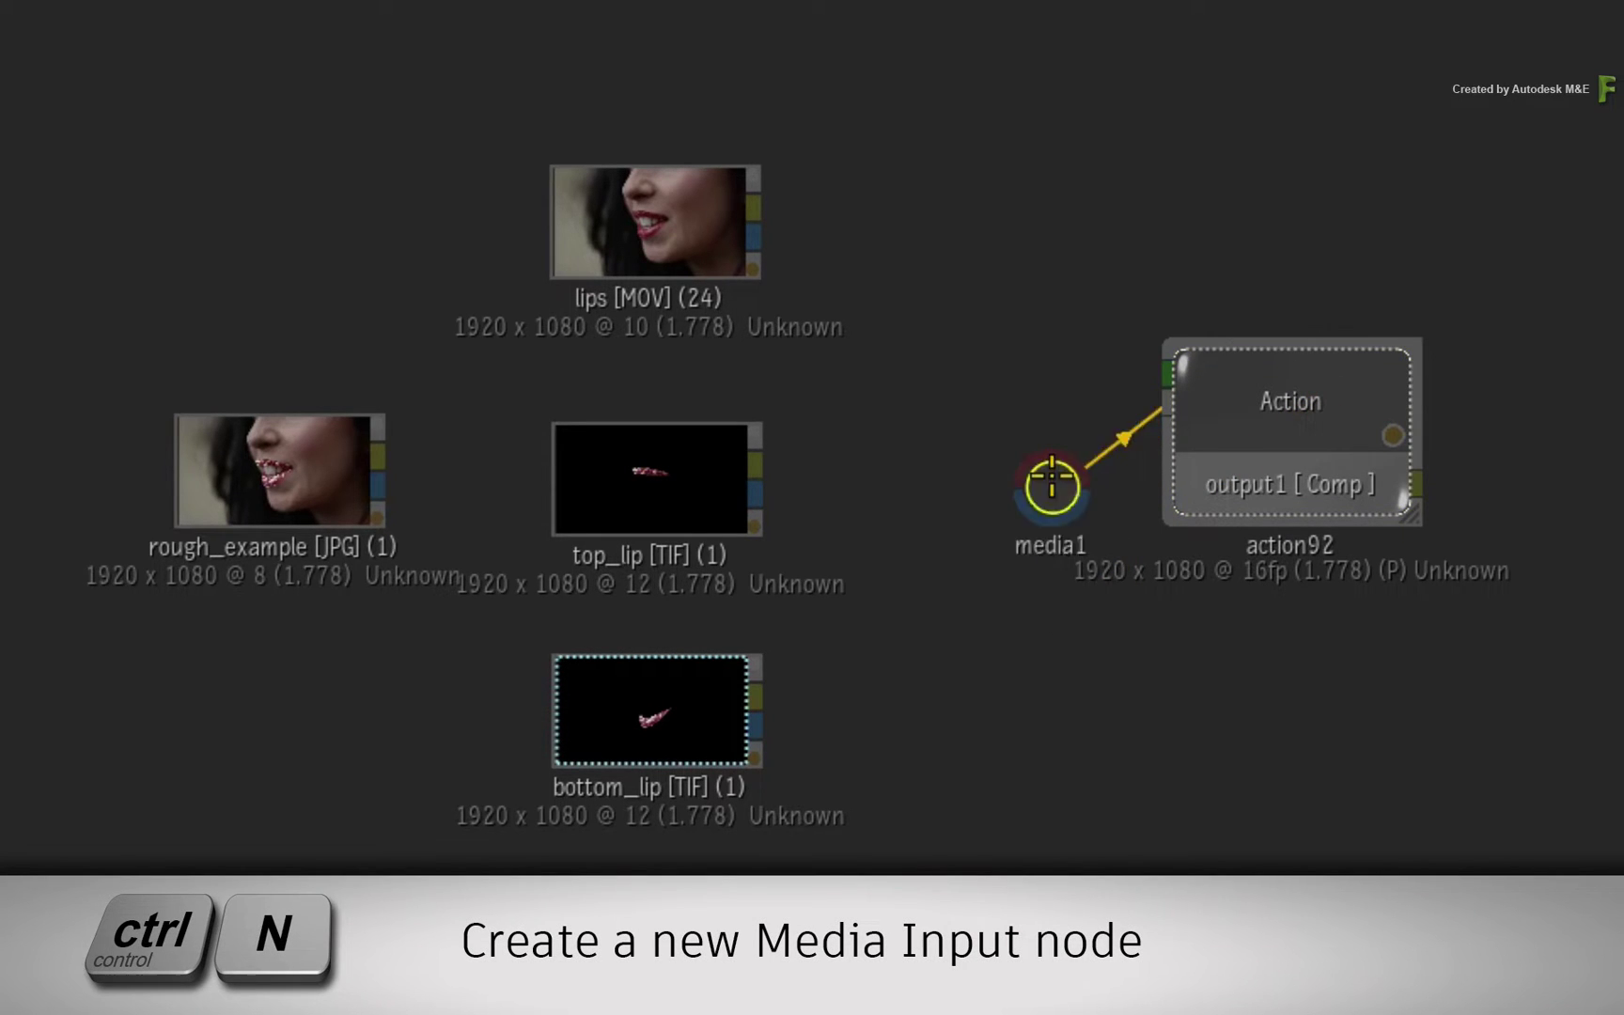
pyautogui.click(955, 282)
pyautogui.moveTo(765, 212); pyautogui.dragTo(954, 279)
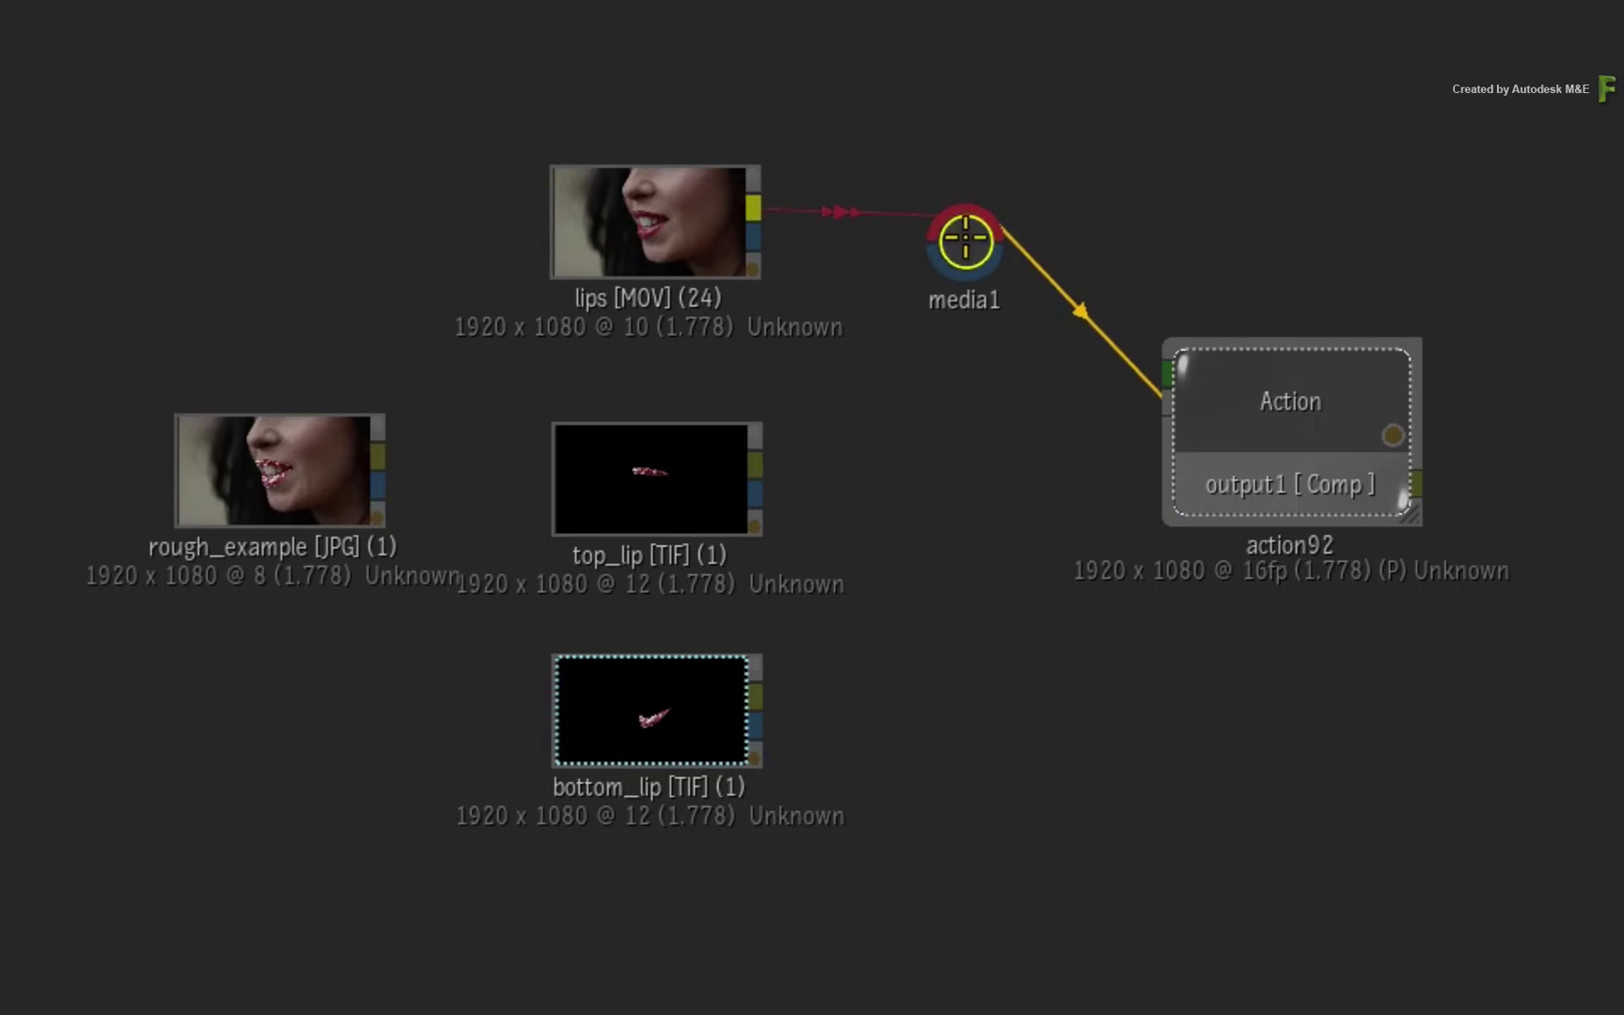
pyautogui.moveTo(965, 241); pyautogui.dragTo(973, 234)
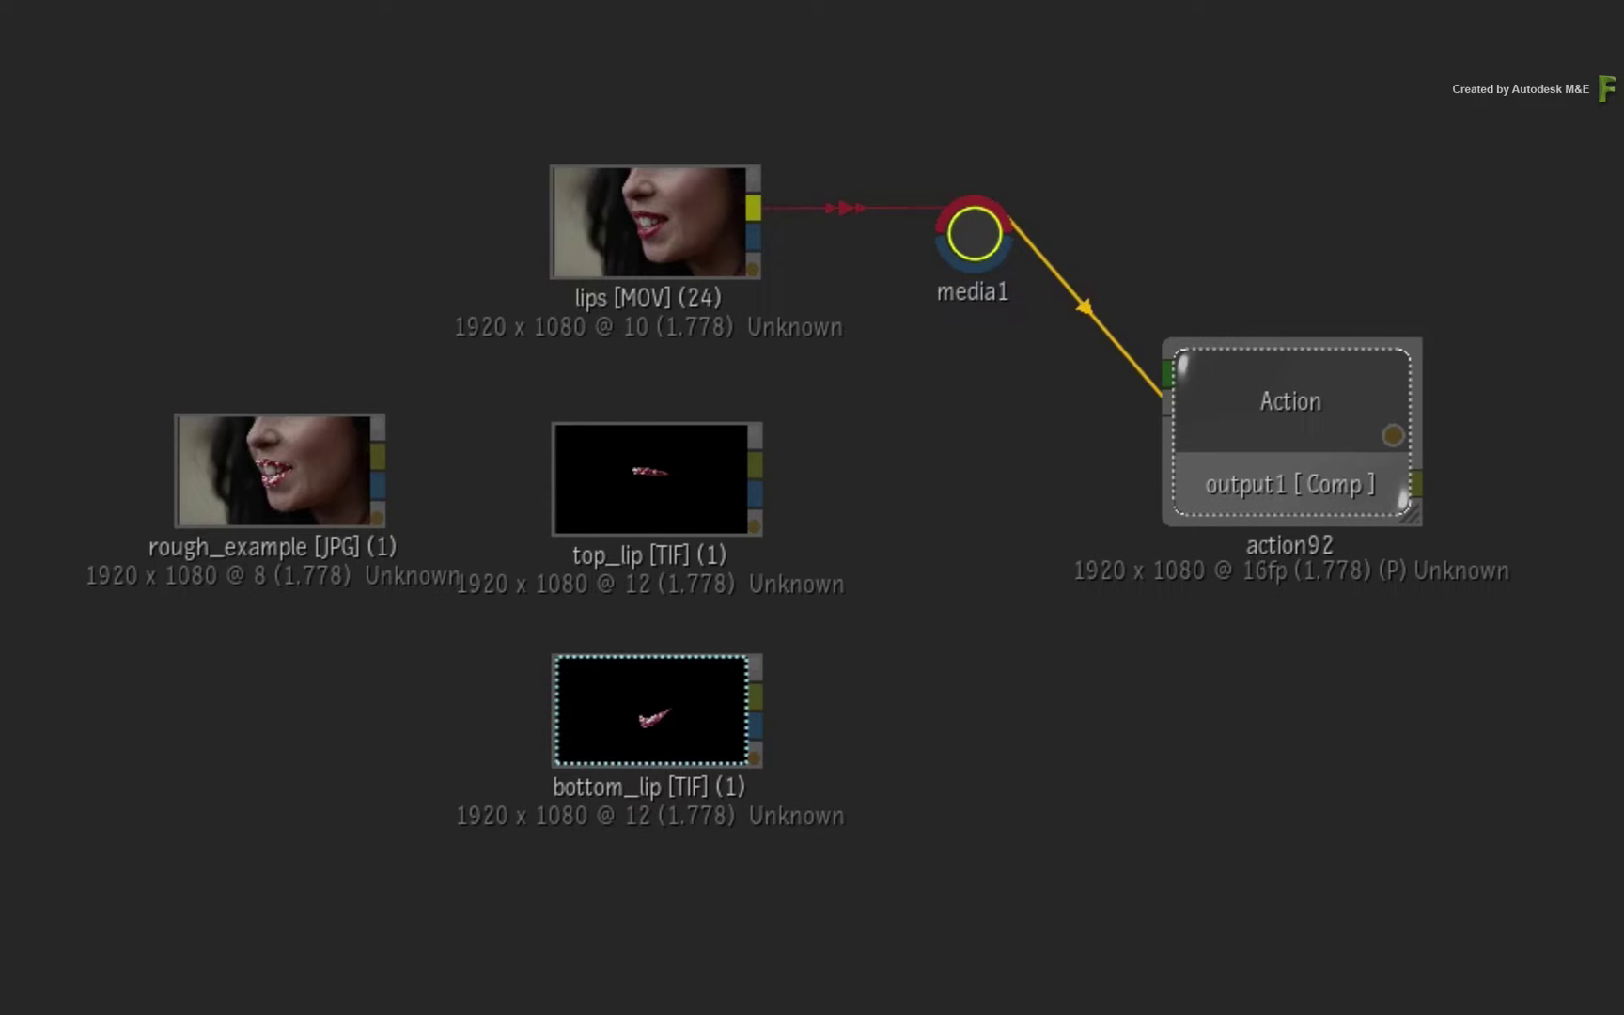
# - Give action92 media2 and media3 inputs, placing media2 beside the top_lip image
pyautogui.click(1066, 867)
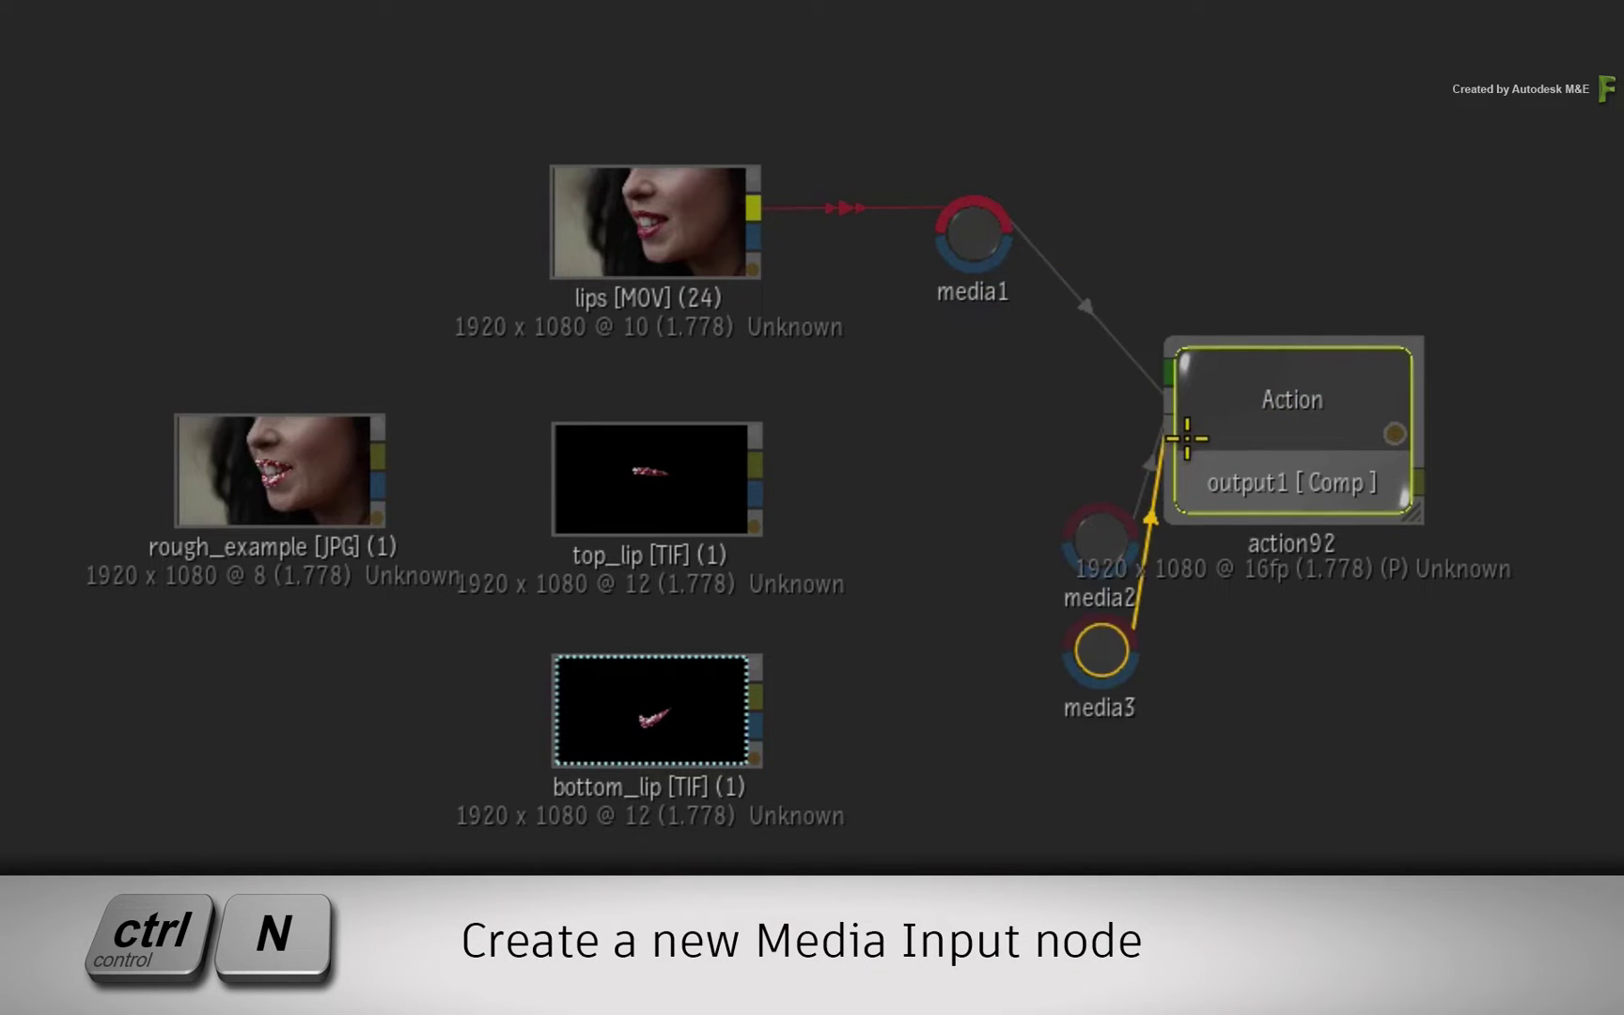
pyautogui.click(1098, 537)
pyautogui.moveTo(1099, 538)
pyautogui.mouseDown()
pyautogui.moveTo(997, 471)
pyautogui.moveTo(952, 482)
pyautogui.mouseUp()
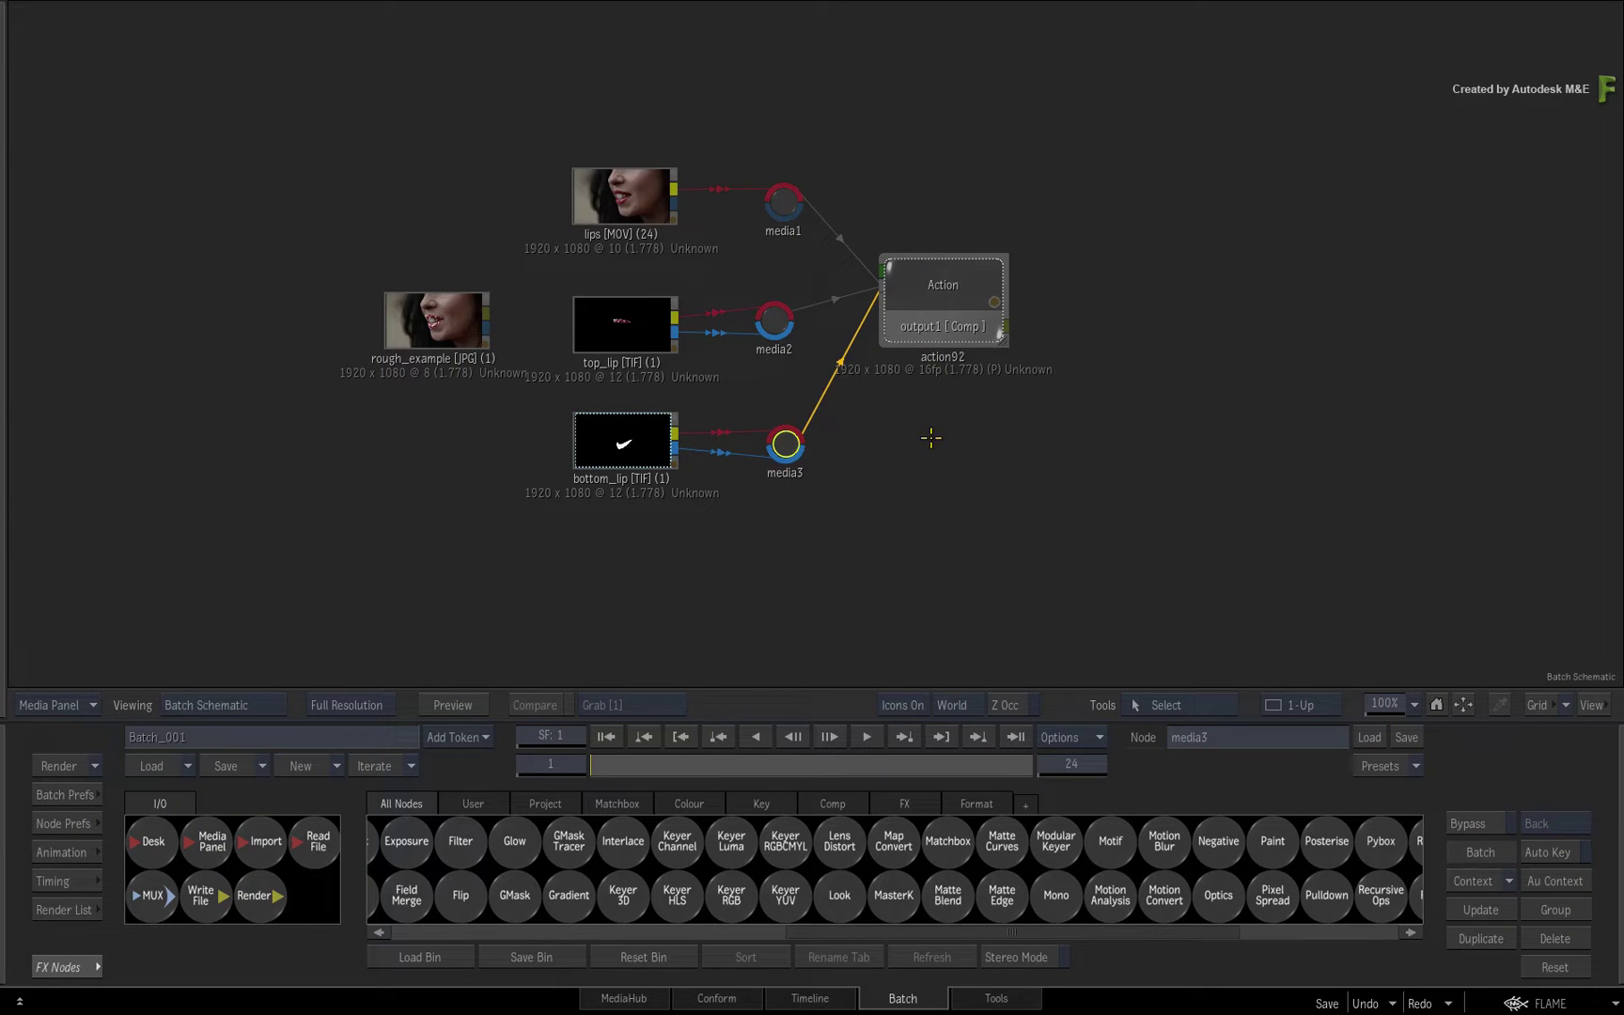
# - In 2-Up view, delete the image3 and image2 glitter layers from action92's schematic
pyautogui.click(941, 302)
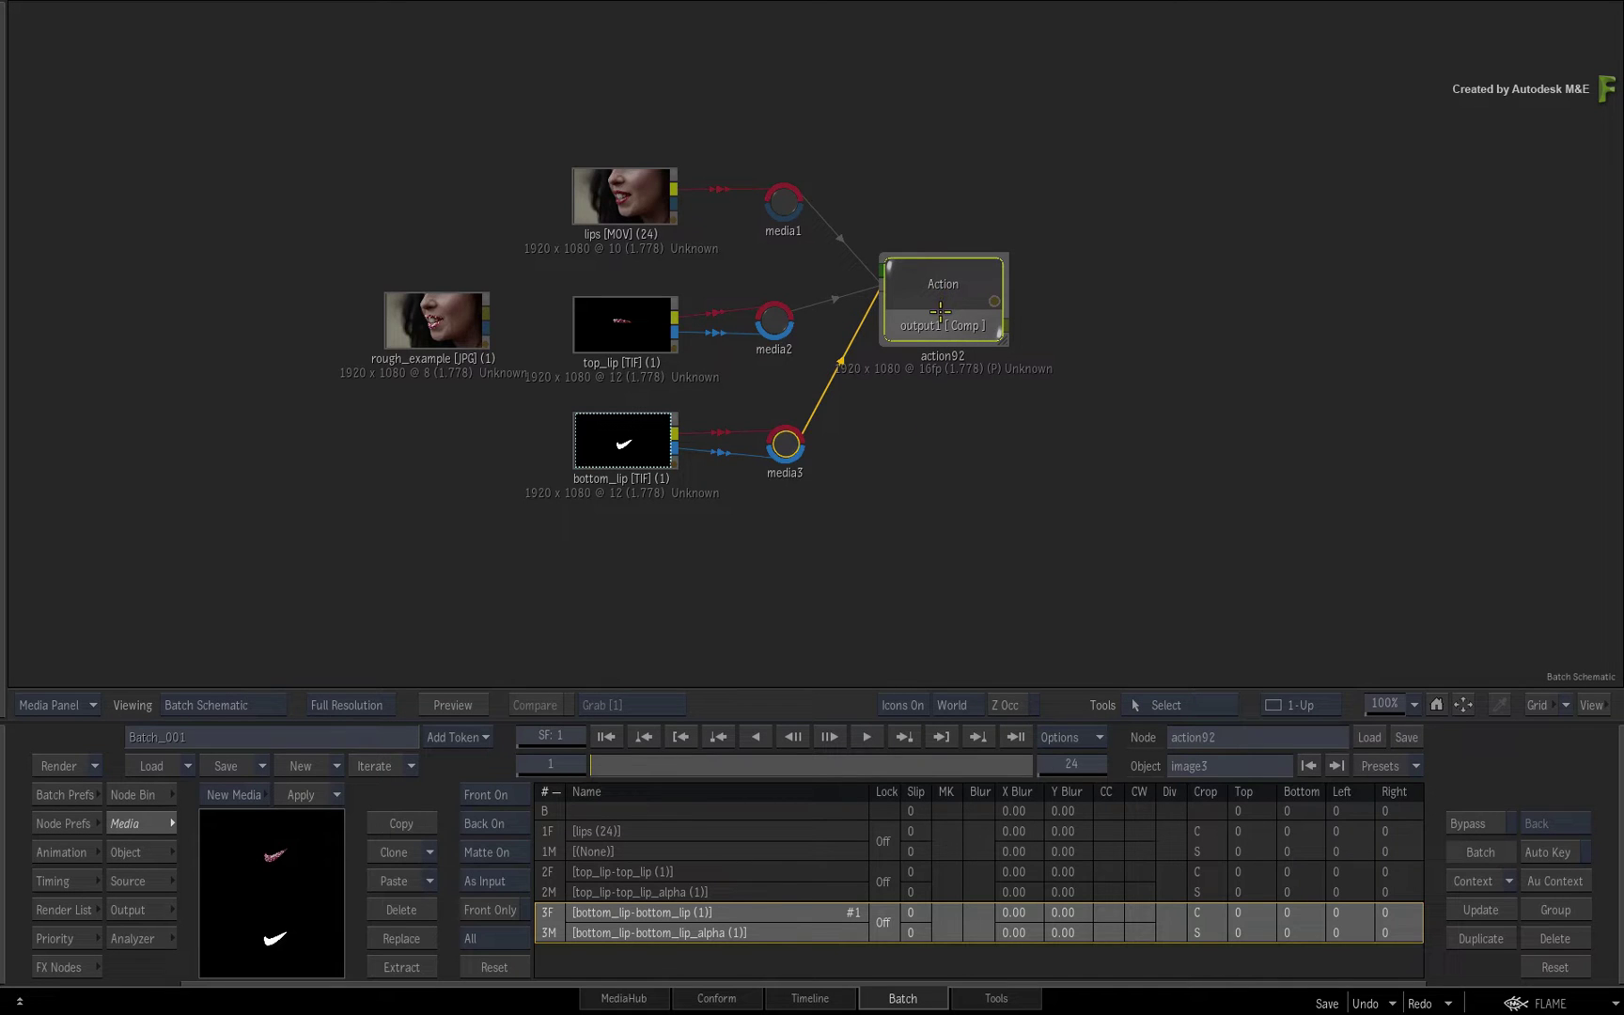
pyautogui.hotkey('alt', '2')
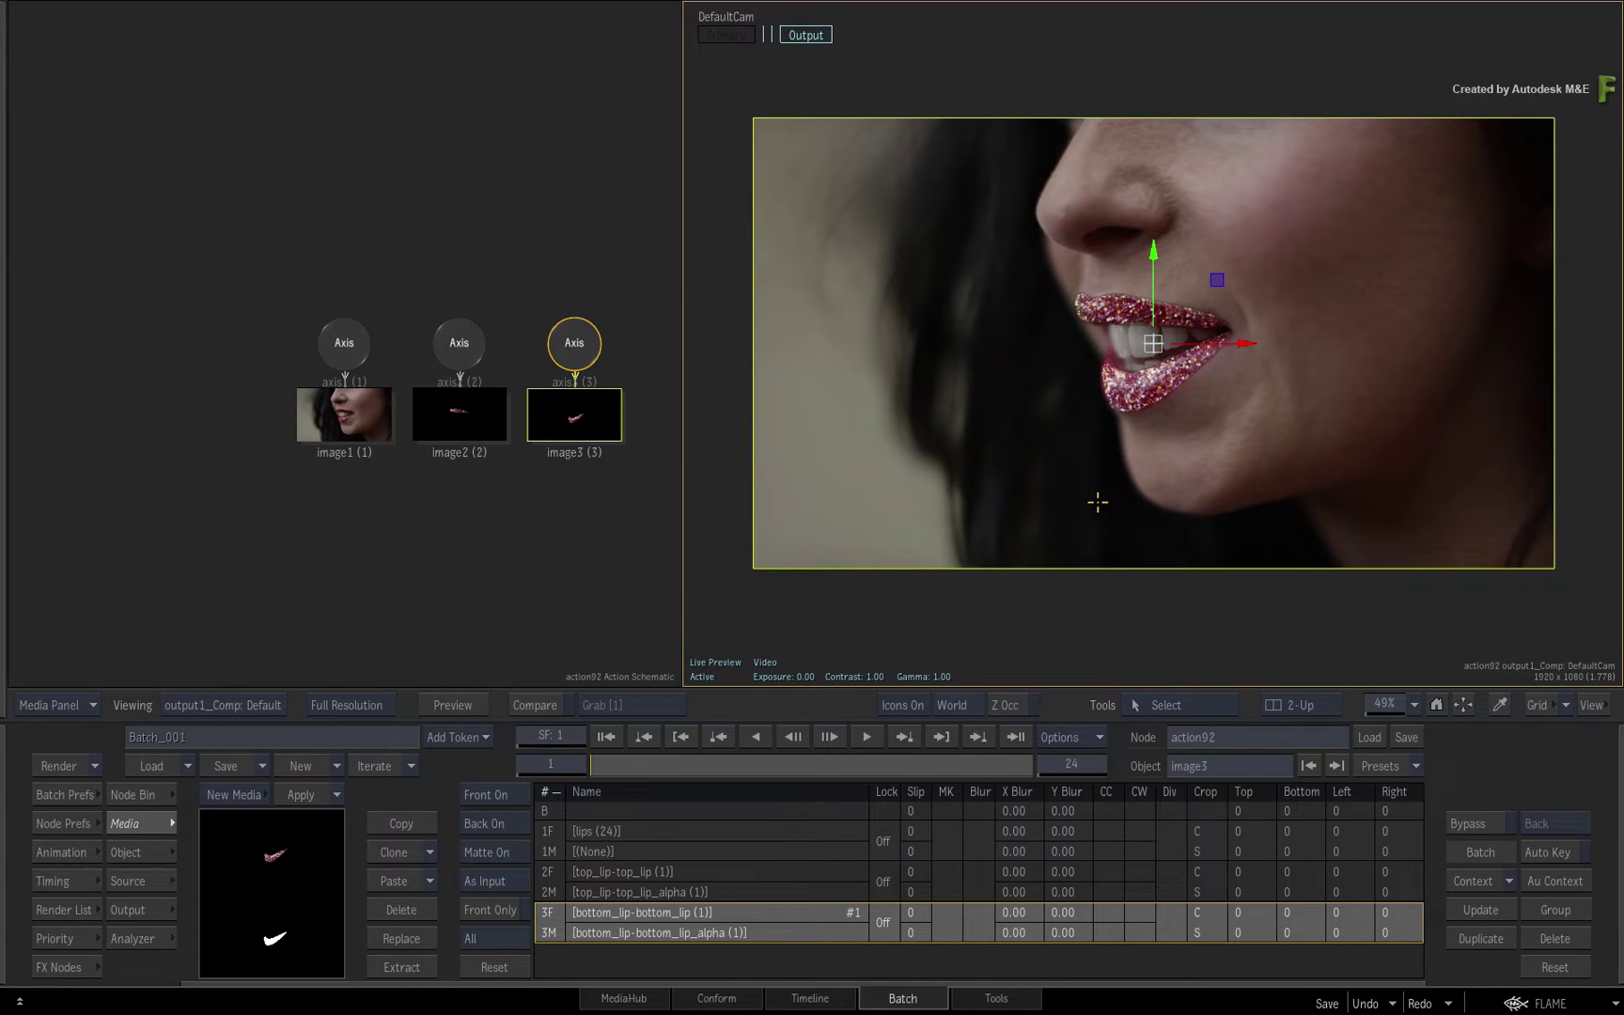
pyautogui.press('Delete')
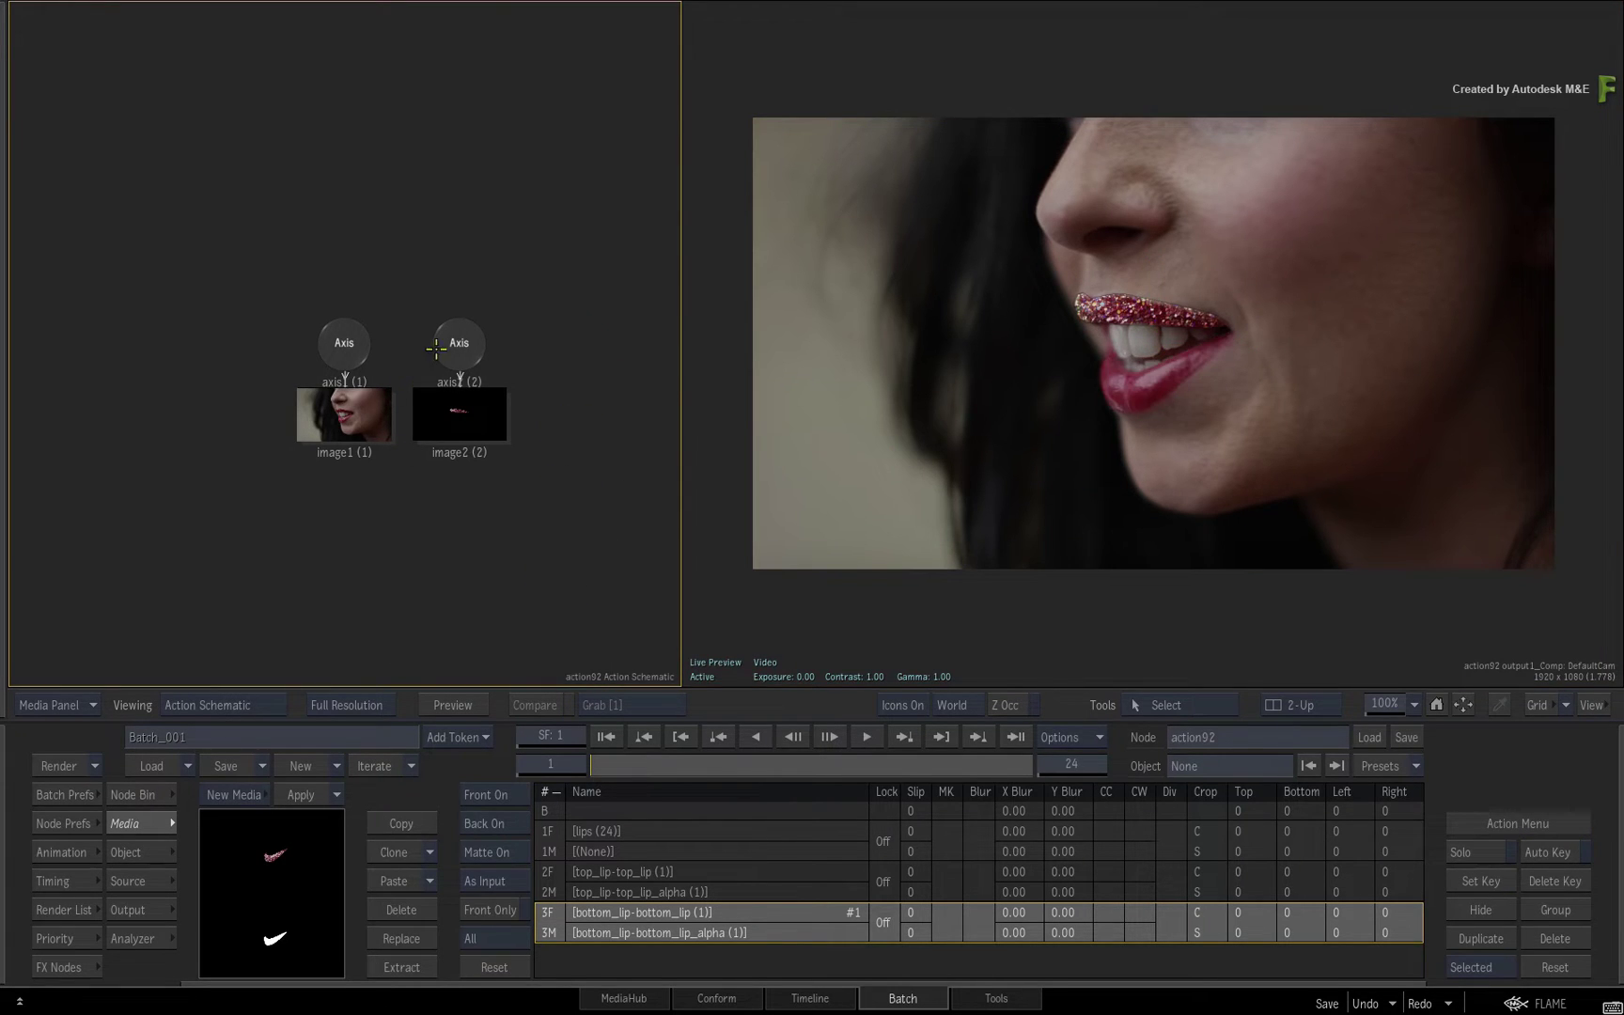
pyautogui.moveTo(435, 349); pyautogui.dragTo(436, 443)
pyautogui.press('Delete')
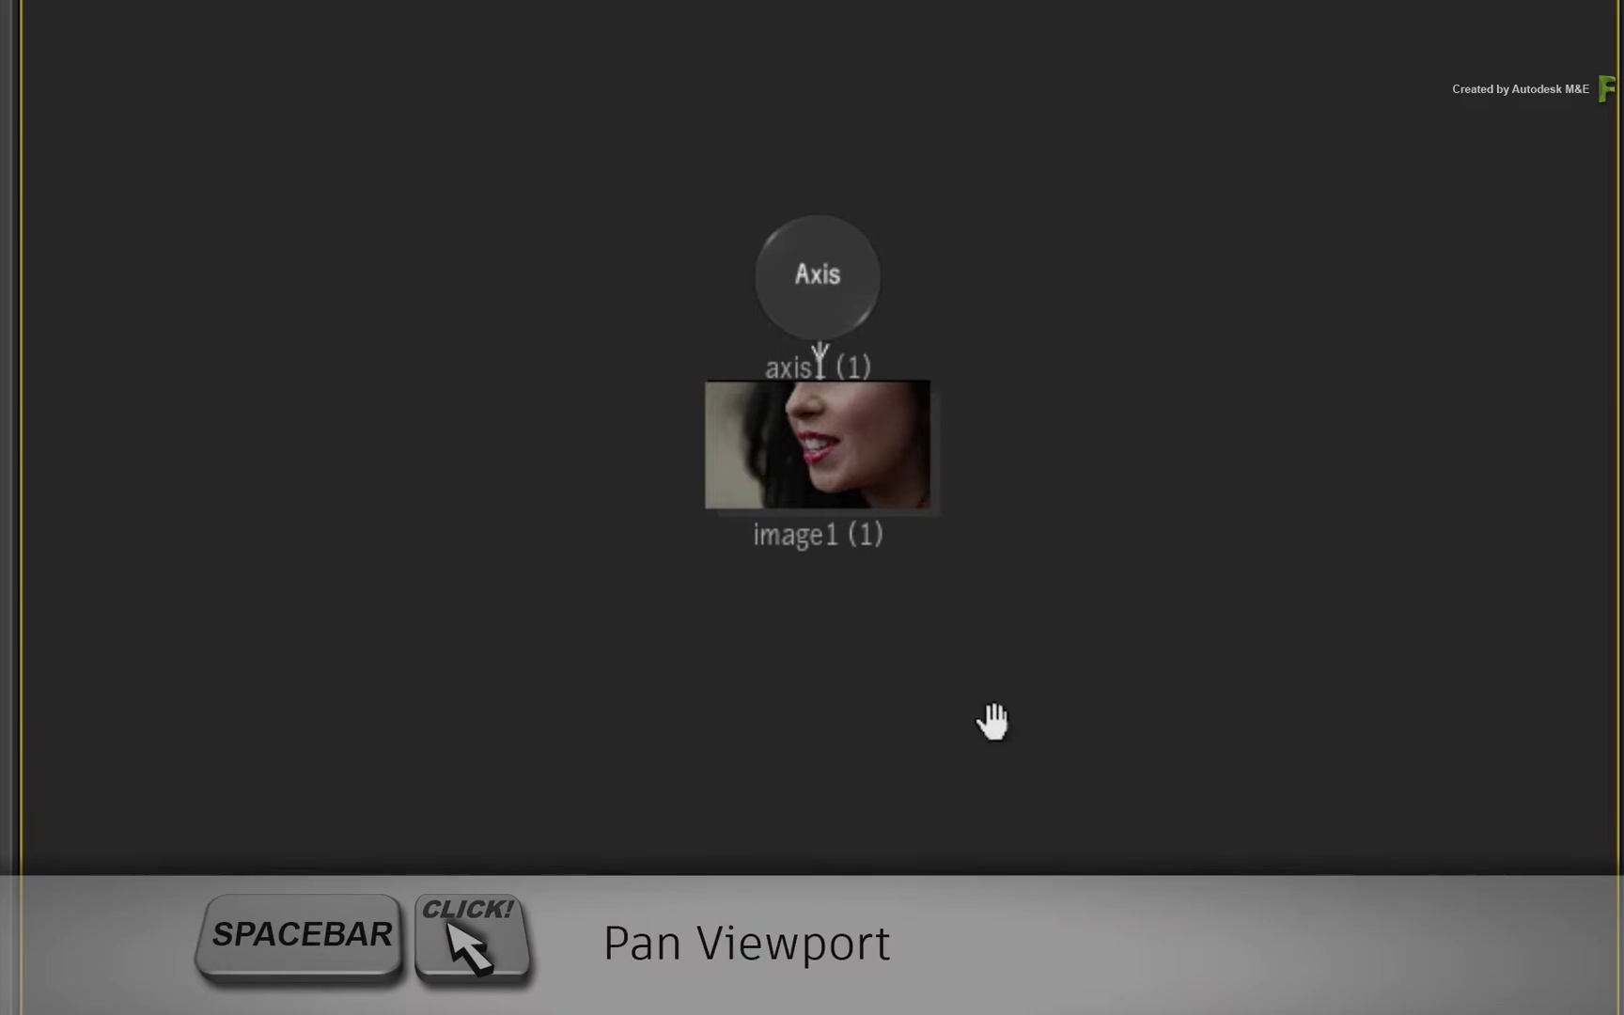
# - Reframe the Action schematic around the scene nodes and move the camera aside
pyautogui.moveTo(993, 720); pyautogui.dragTo(1231, 870)
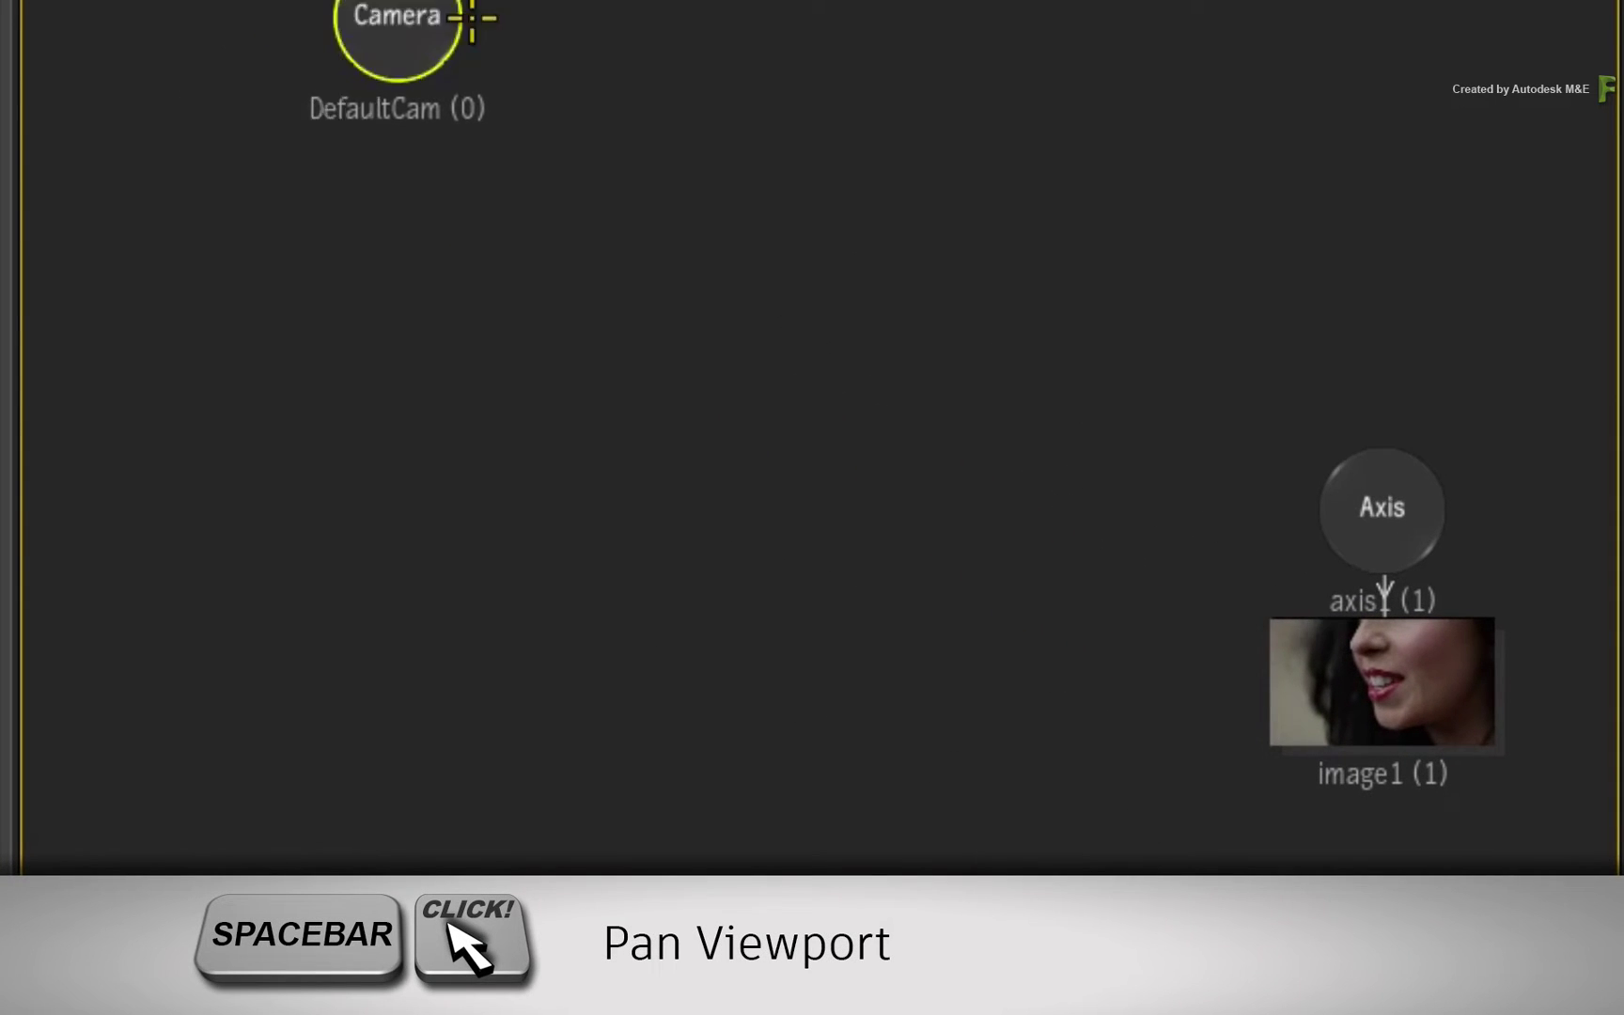
pyautogui.moveTo(1226, 322); pyautogui.dragTo(297, 389)
pyautogui.moveTo(546, 209); pyautogui.dragTo(899, 479)
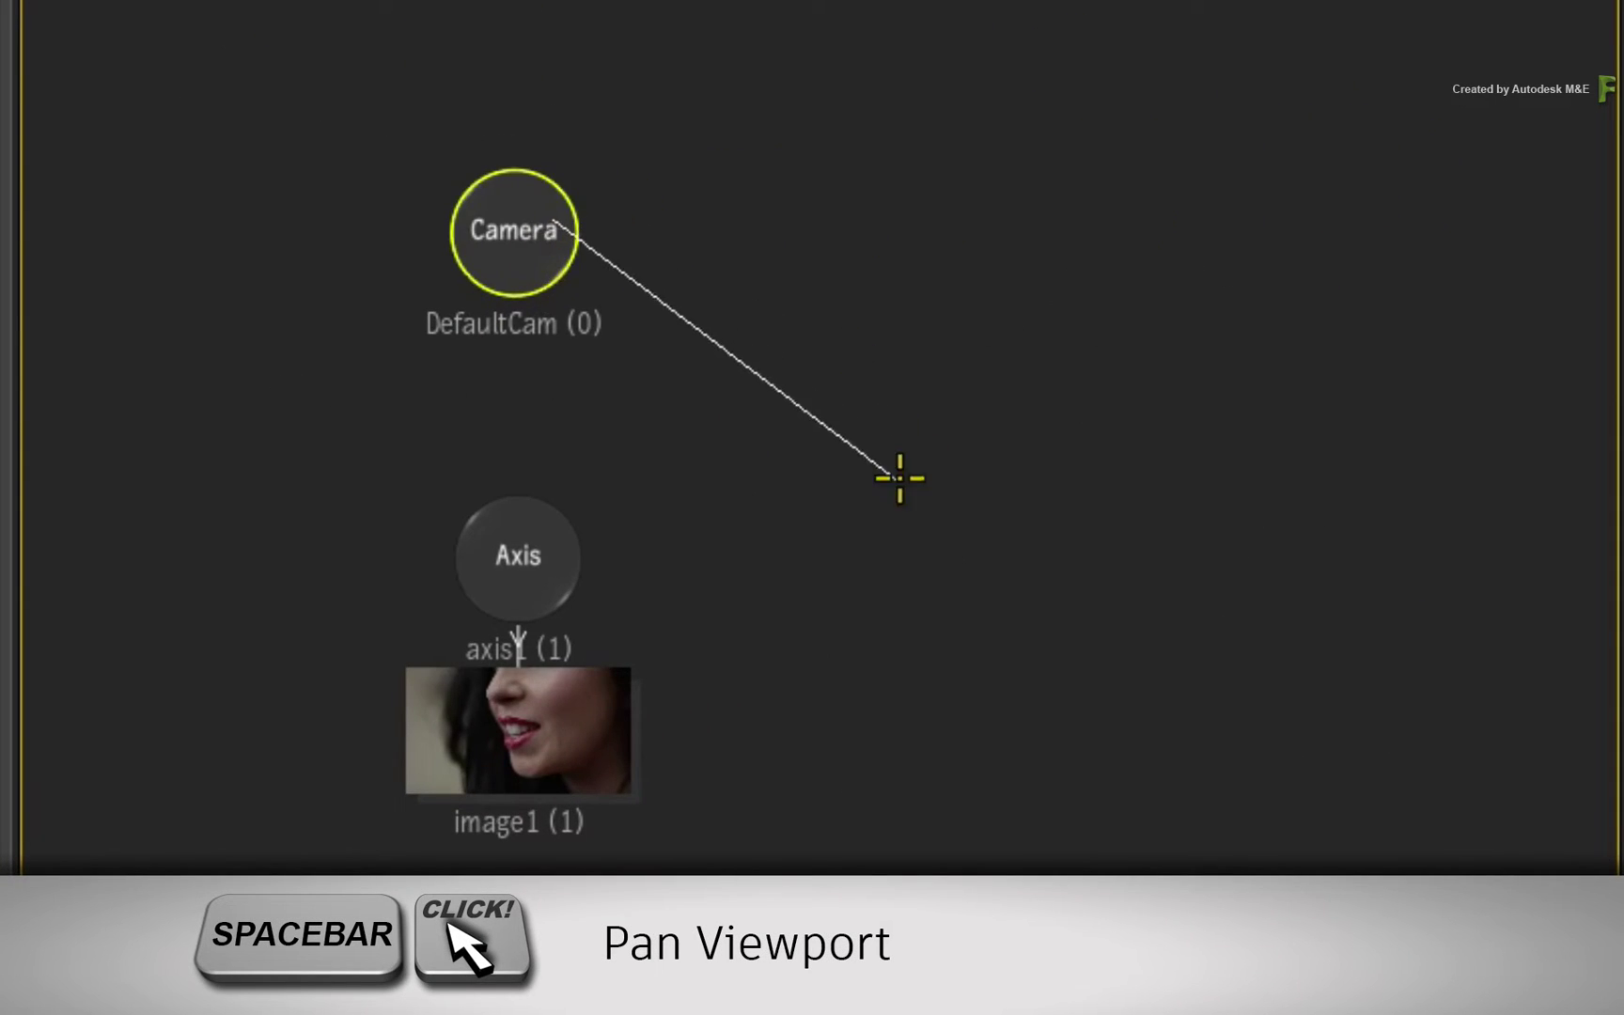
pyautogui.moveTo(526, 254); pyautogui.dragTo(939, 410)
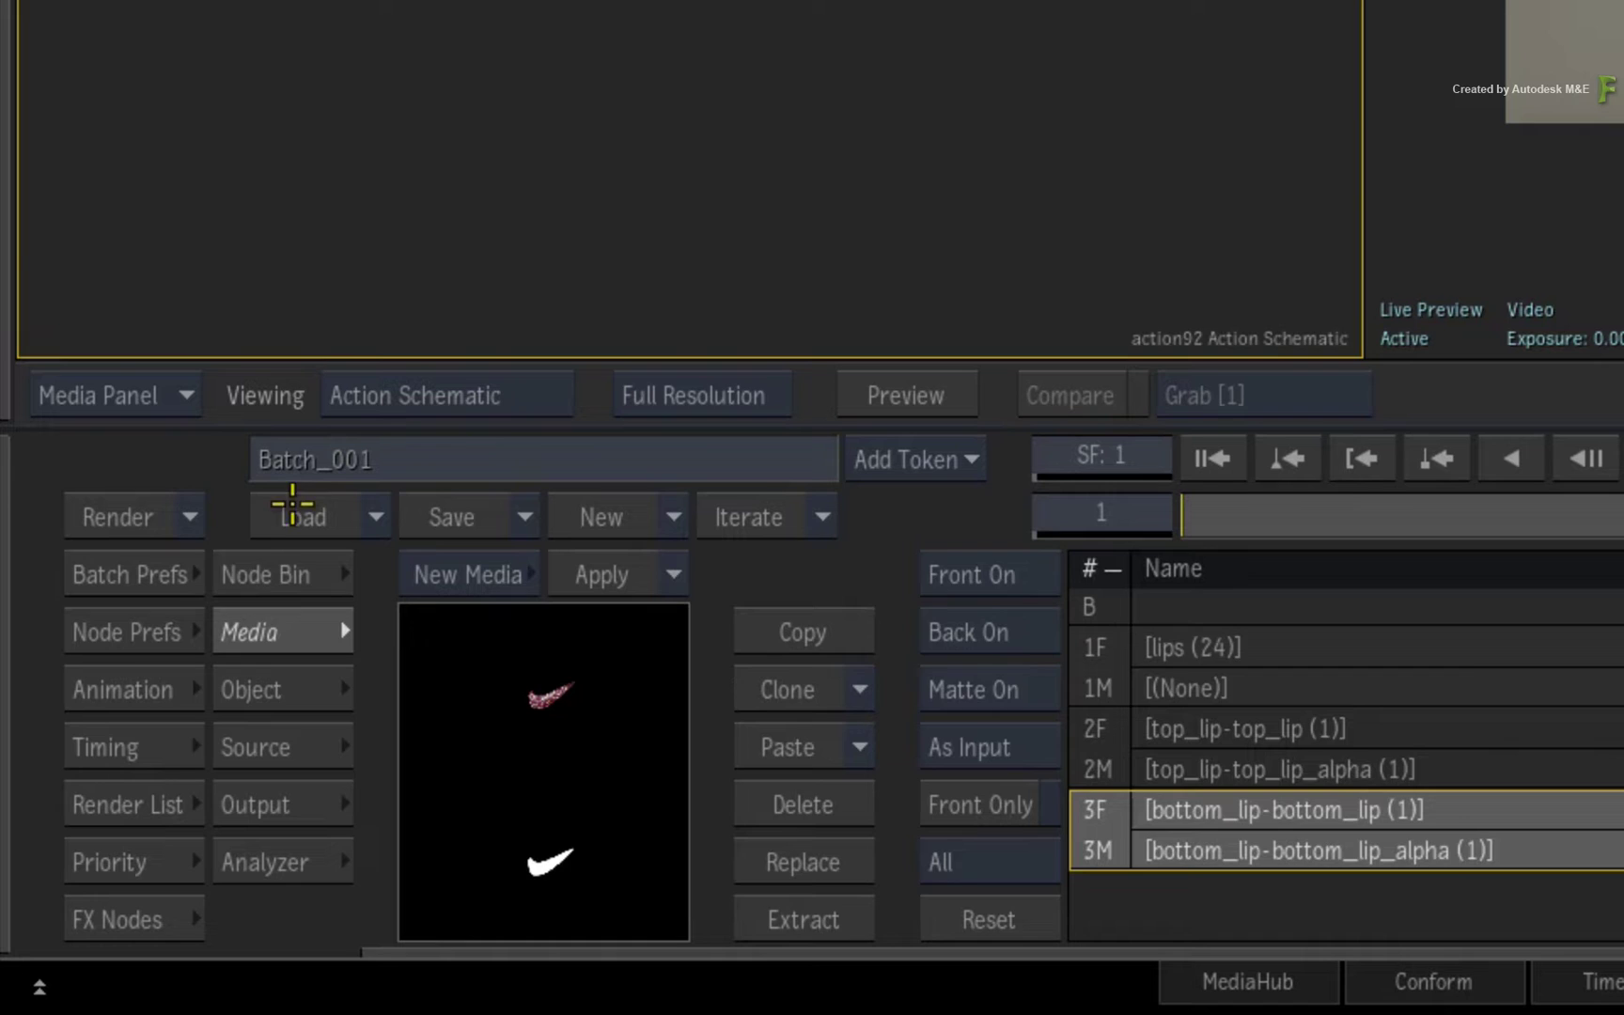
# - Add projector2 casting the top_lip clip and matte from the default camera
pyautogui.click(131, 792)
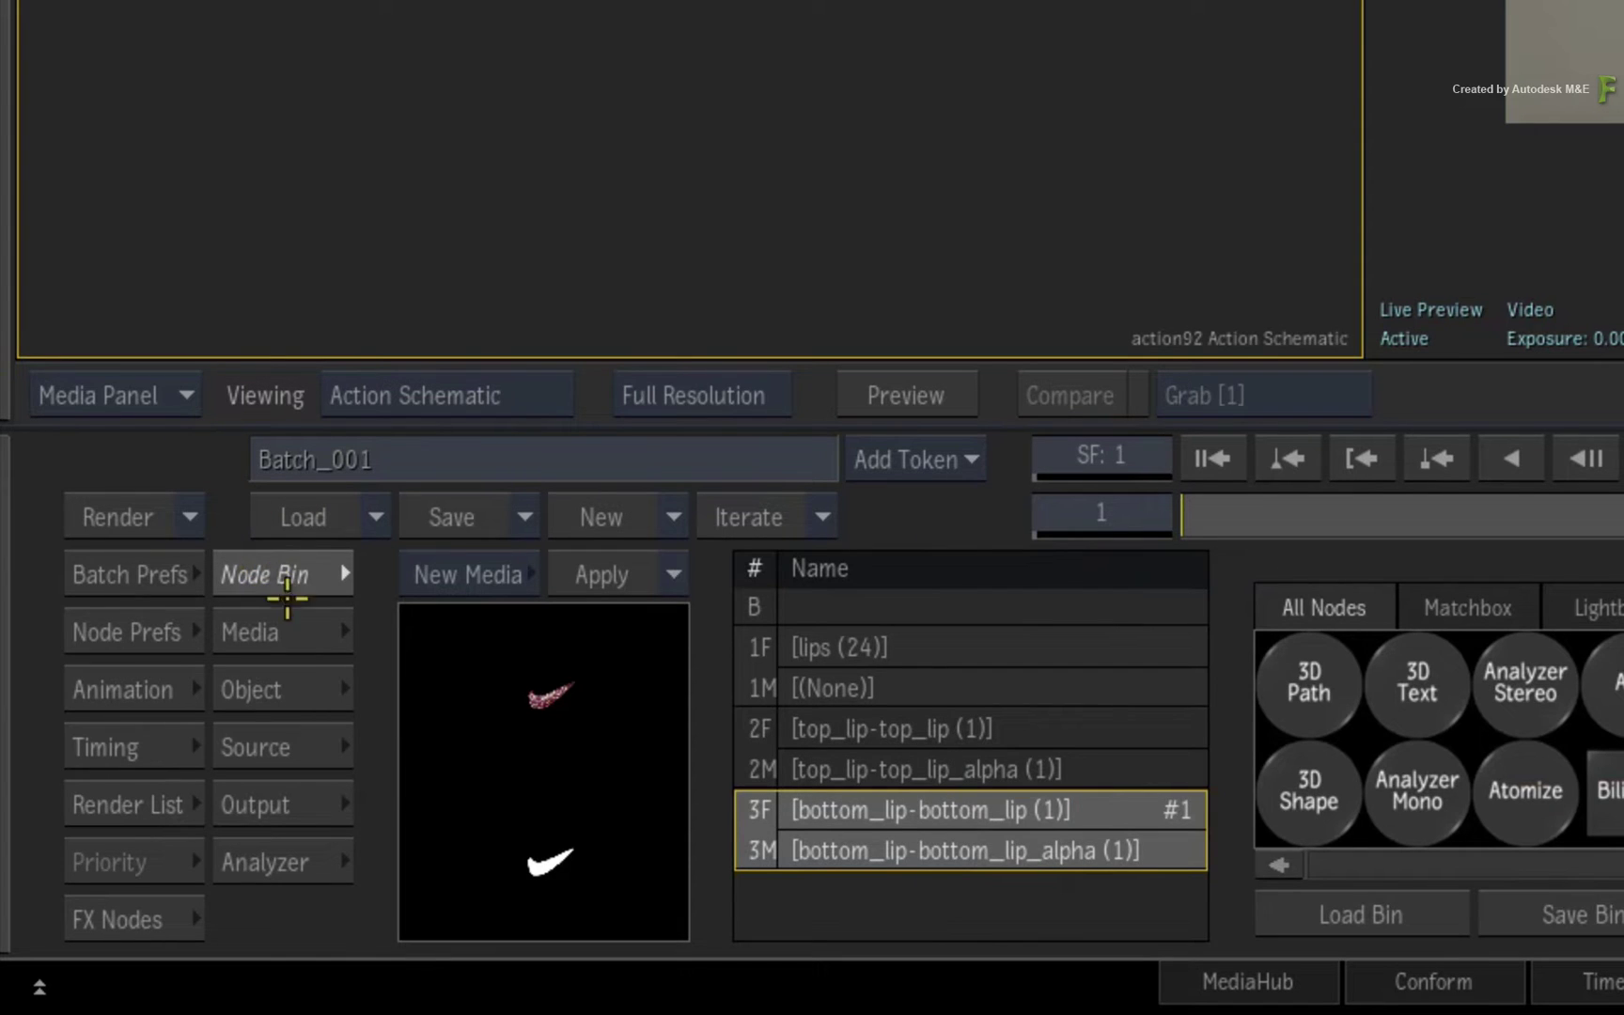
pyautogui.click(760, 667)
pyautogui.click(757, 759)
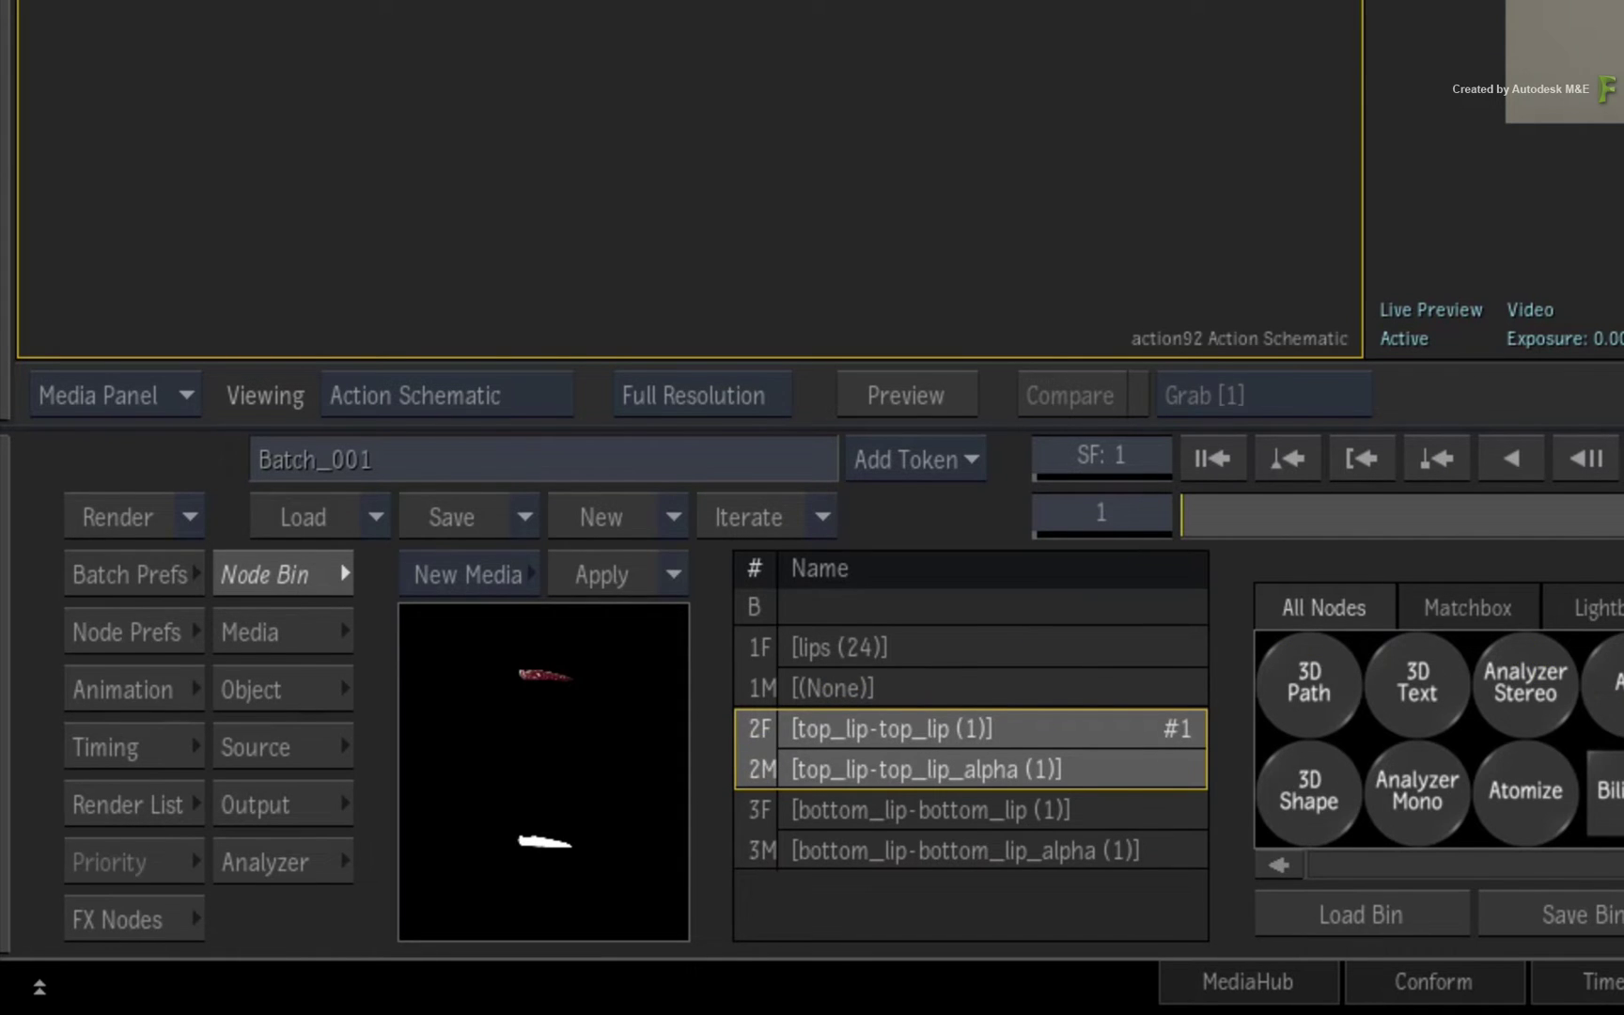
pyautogui.hscroll(5, 459, 730)
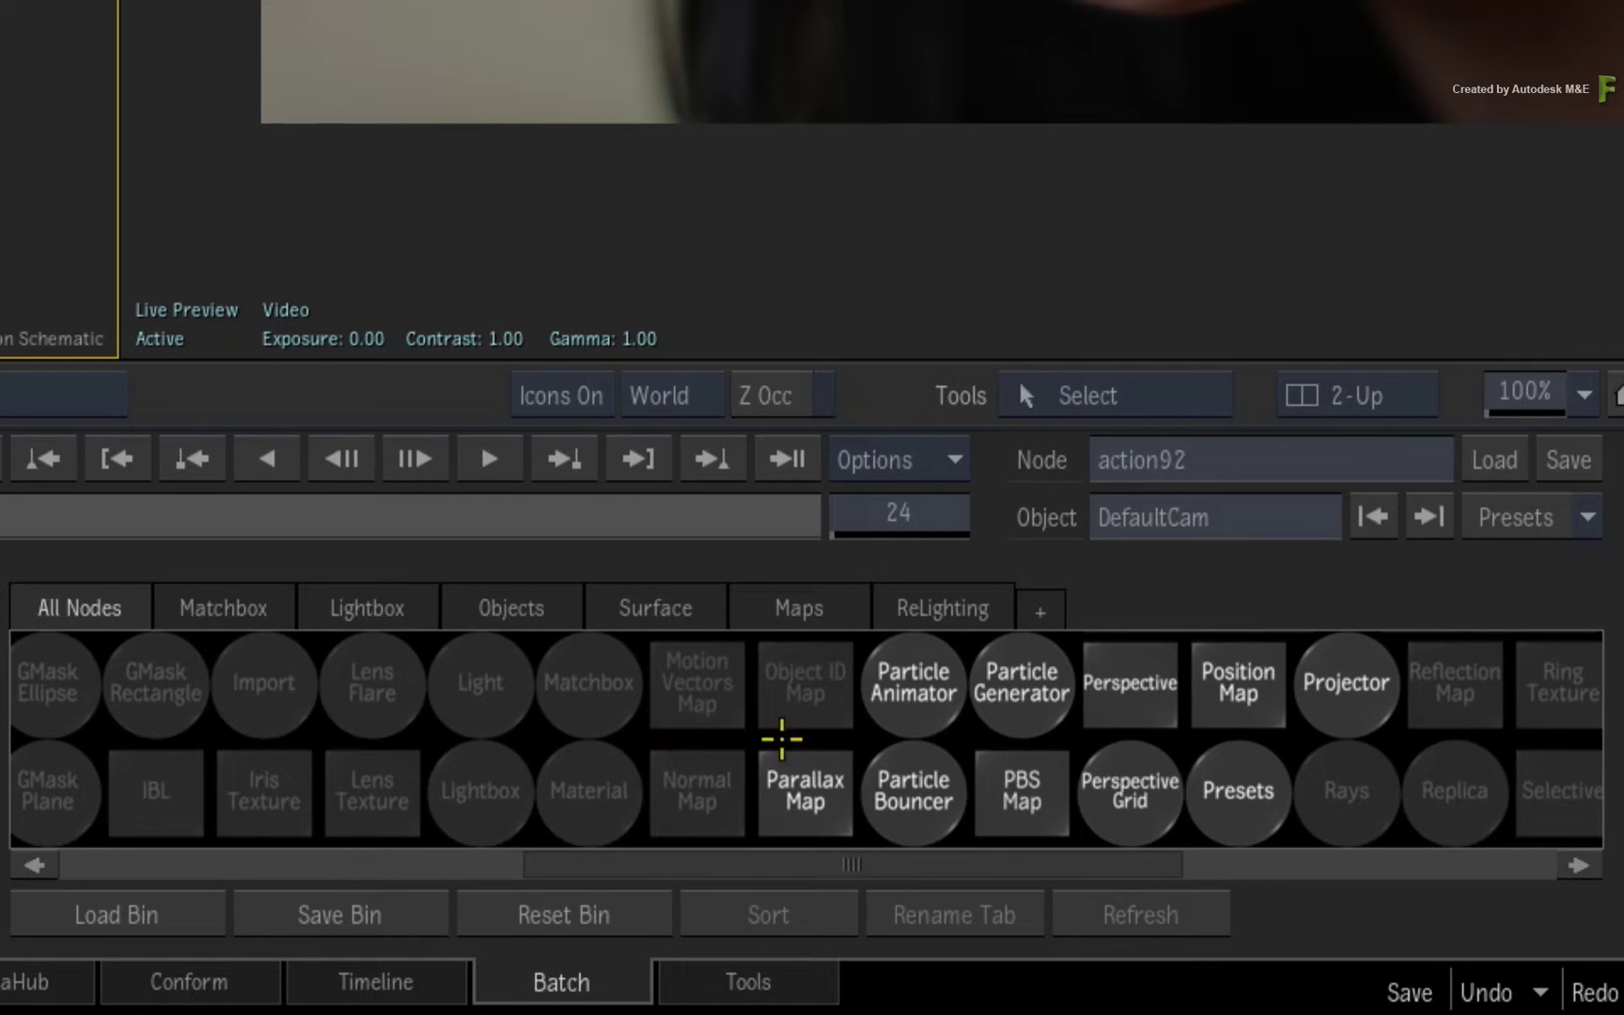
pyautogui.moveTo(1320, 706)
pyautogui.mouseDown()
pyautogui.moveTo(1263, 550)
pyautogui.moveTo(366, 391)
pyautogui.mouseUp()
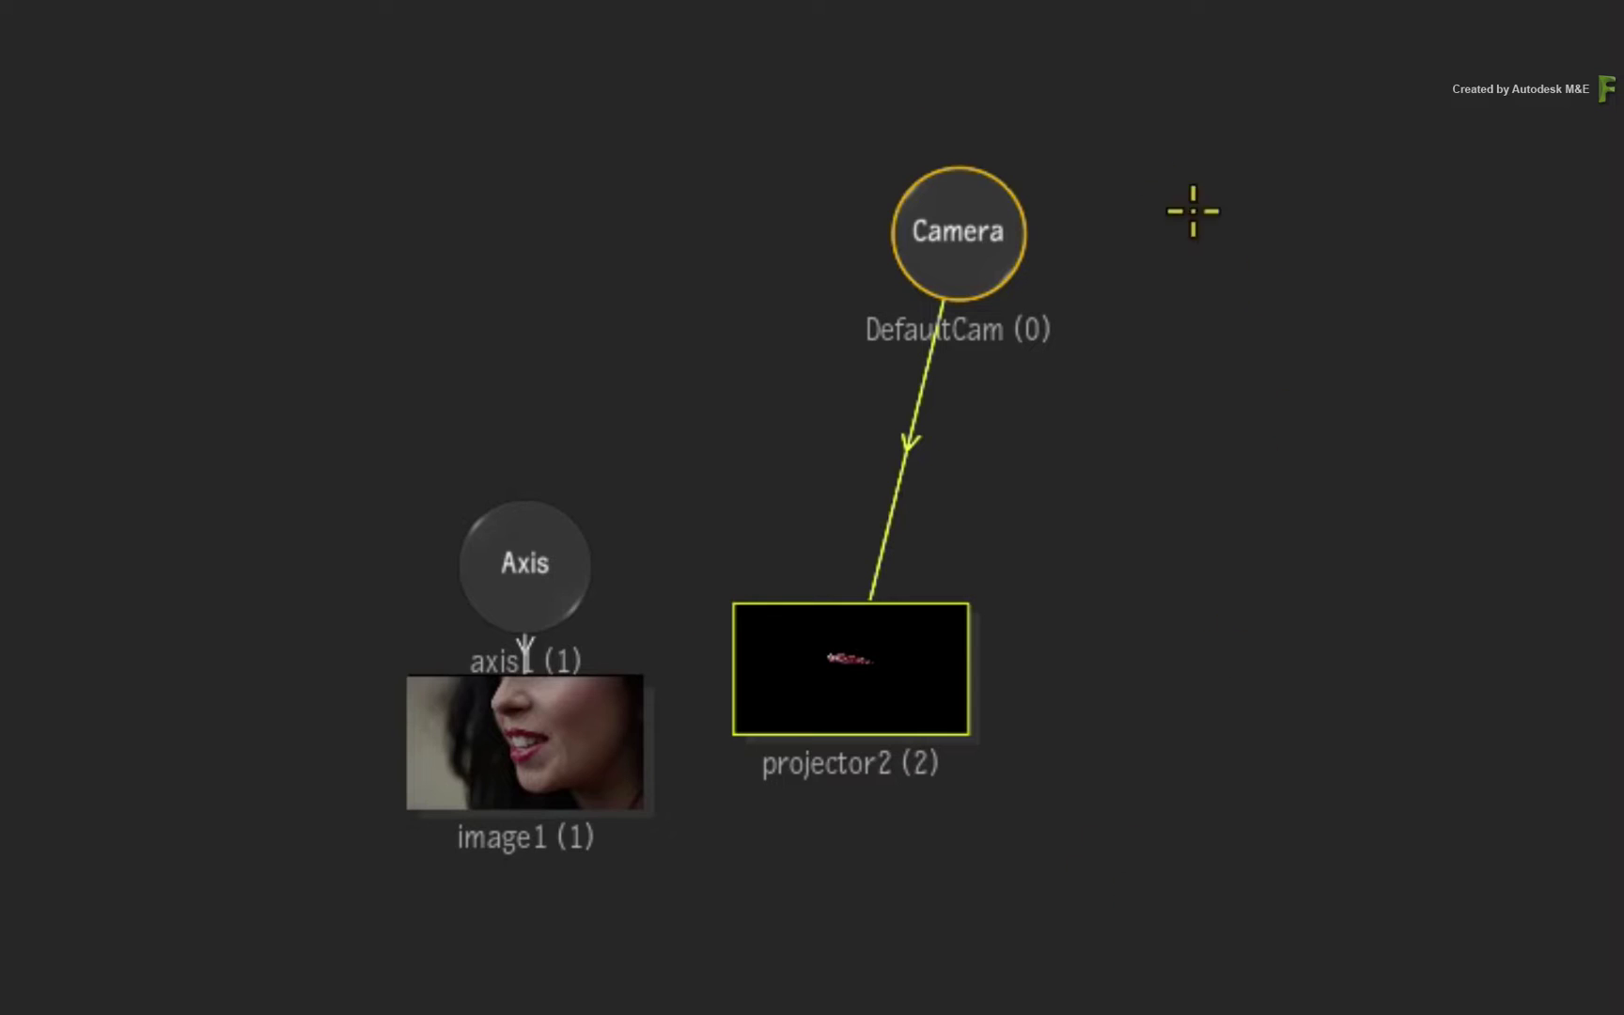
# - Add projector3 casting the bottom_lip clip and matte, moving the camera above both projectors
pyautogui.click(951, 231)
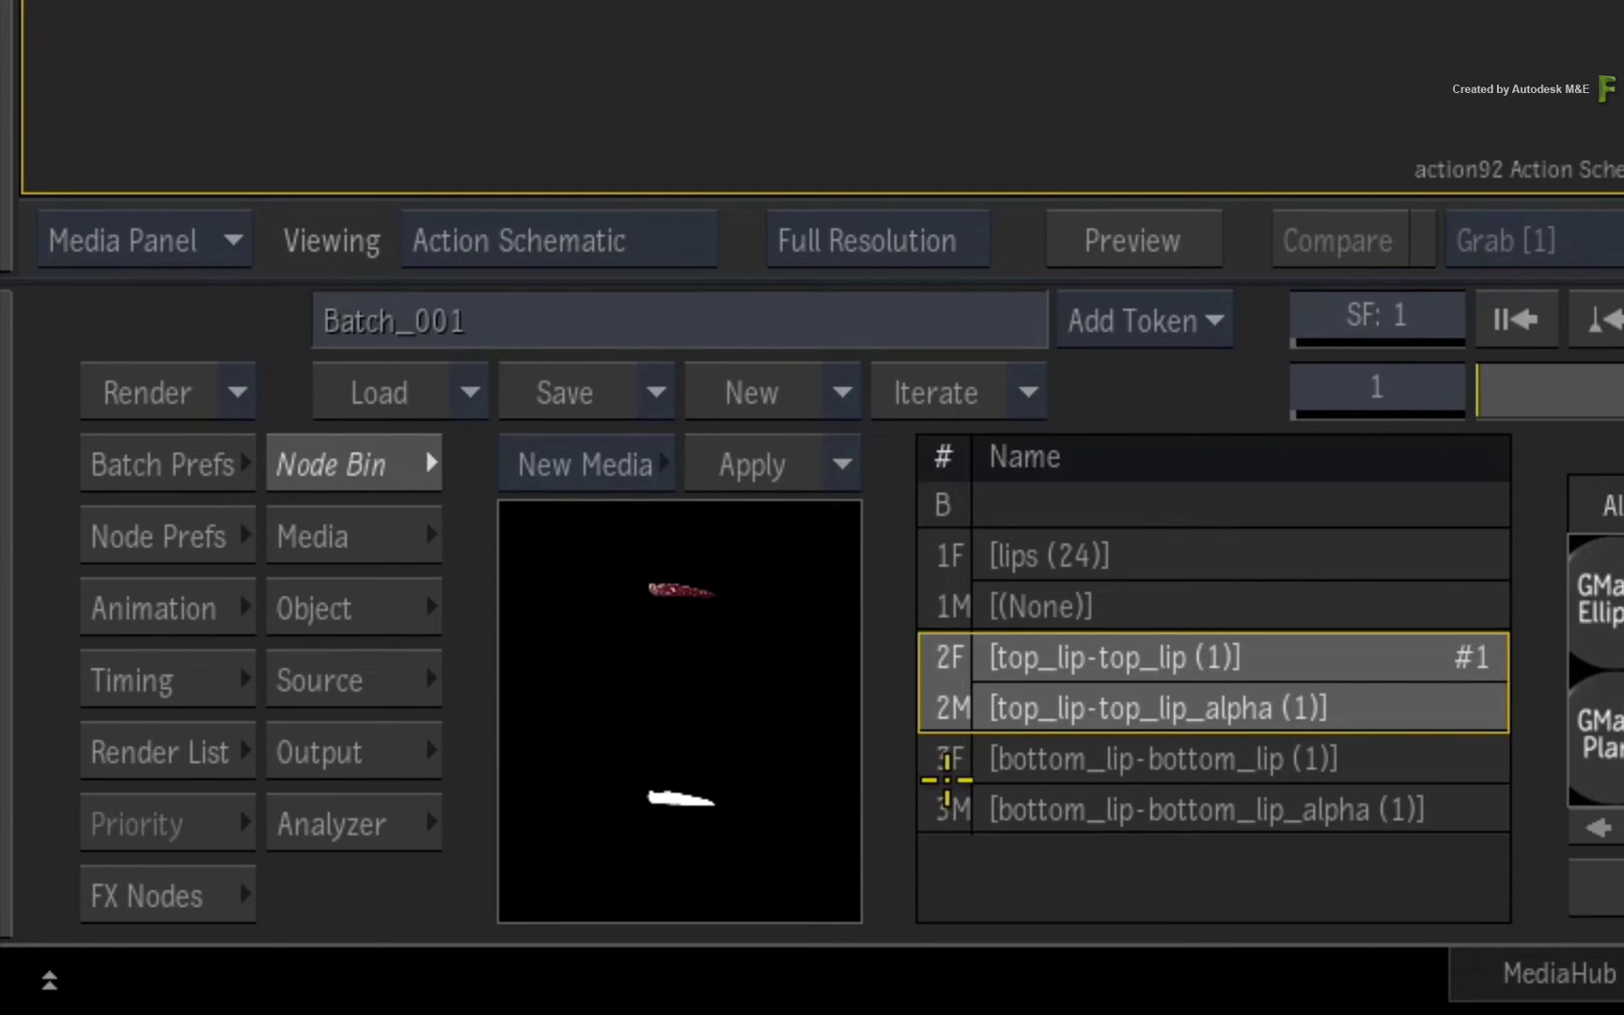
pyautogui.click(946, 765)
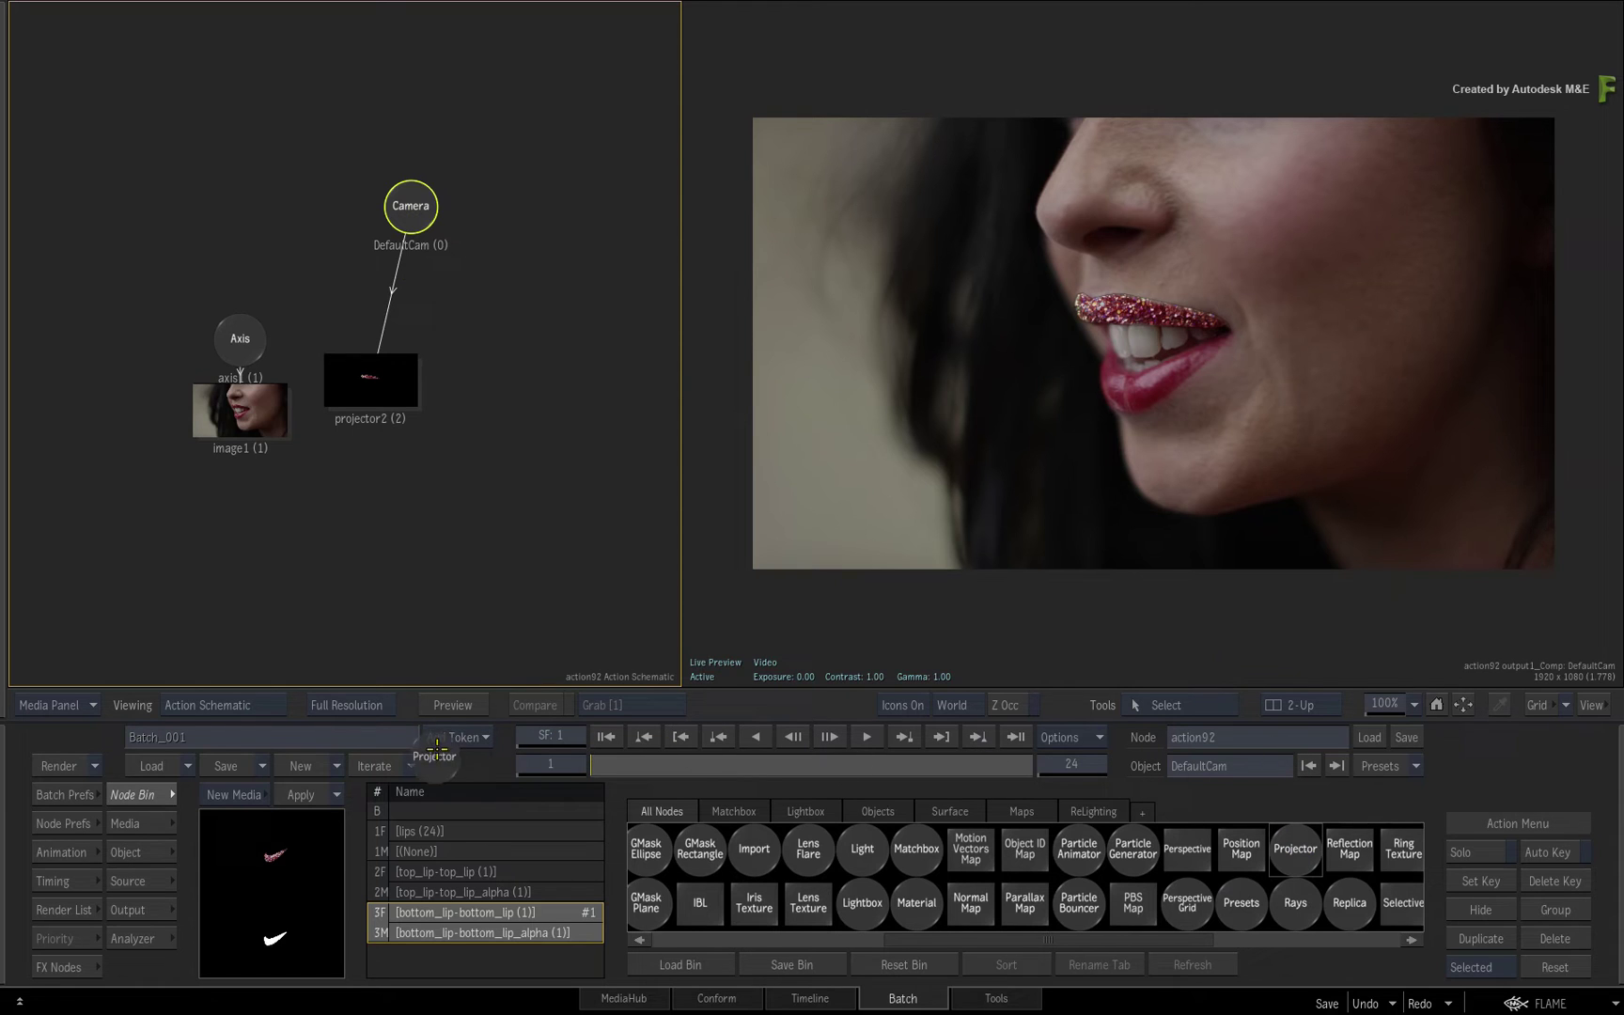
pyautogui.moveTo(1295, 844); pyautogui.dragTo(494, 378)
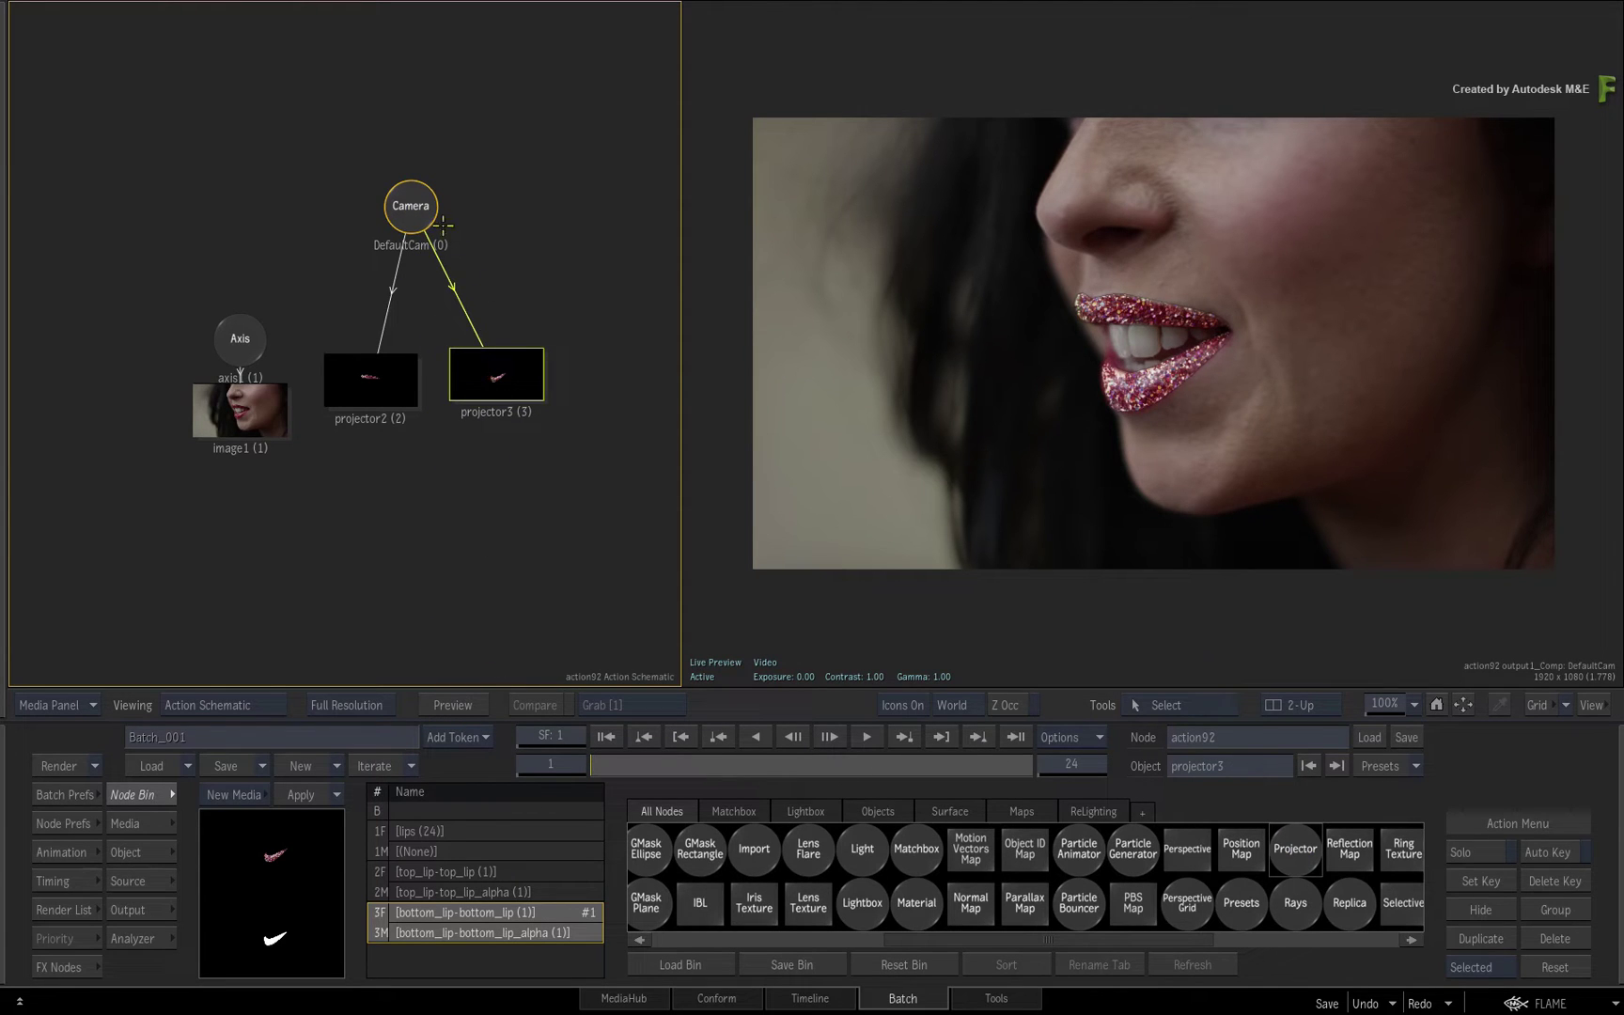
pyautogui.moveTo(442, 225); pyautogui.dragTo(441, 248)
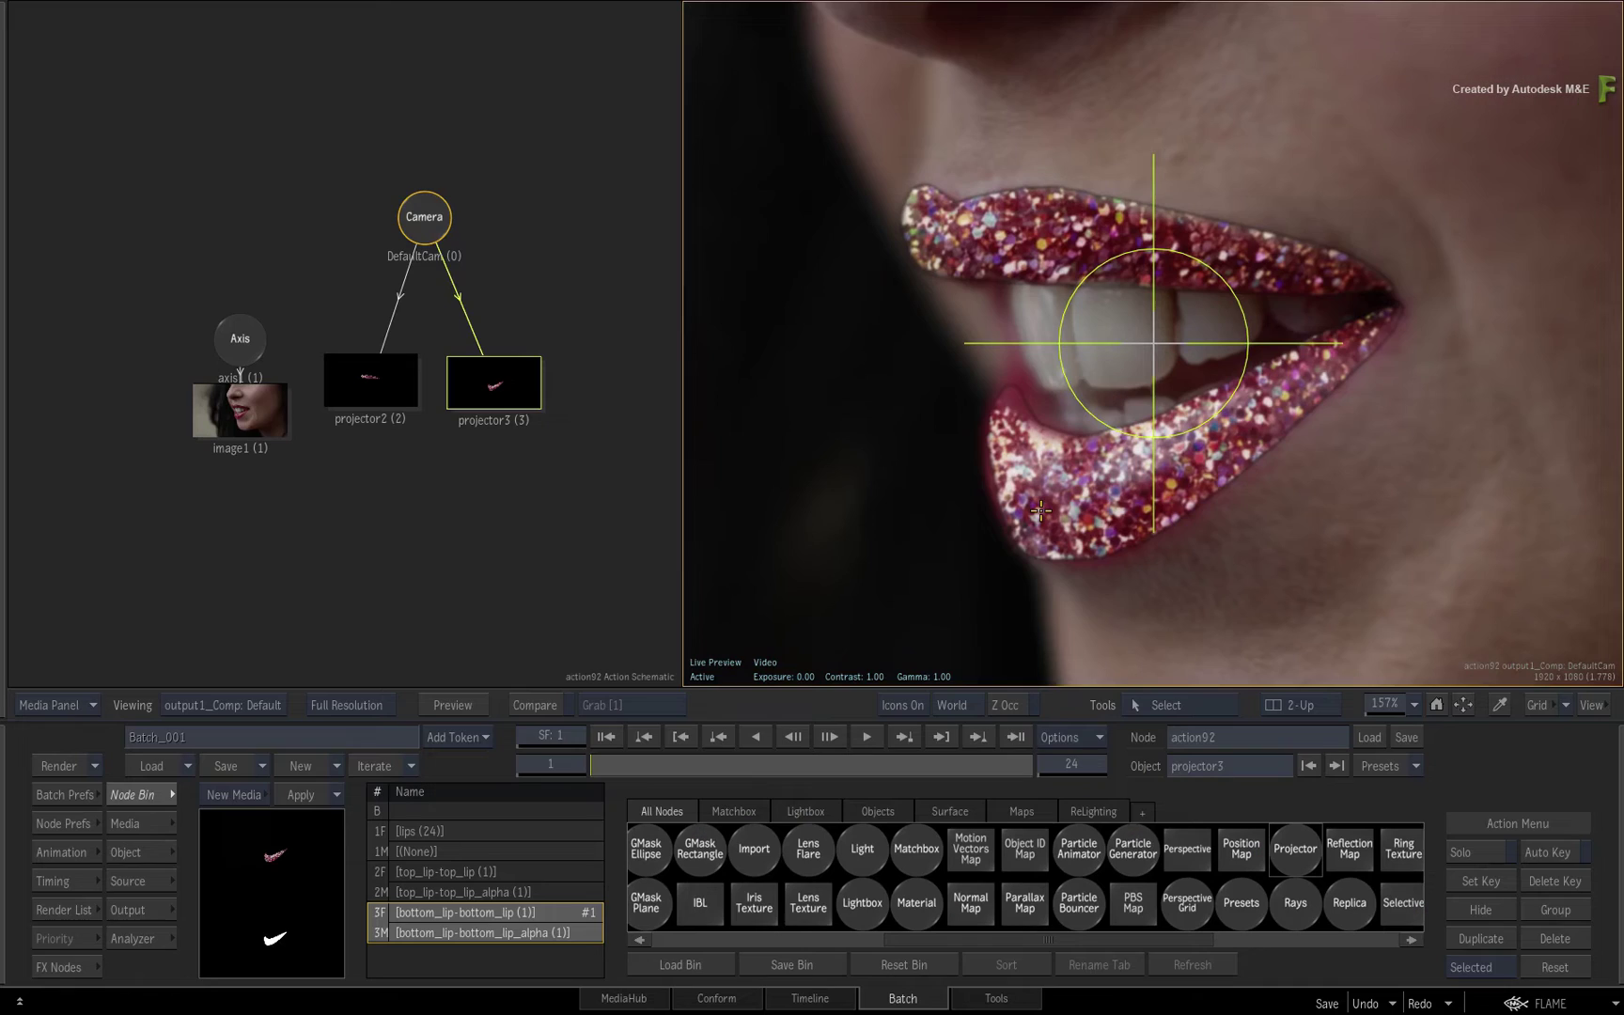
# - Set Rendering blending to Premultiplied on projector2 and projector3, then select the lips image
pyautogui.click(366, 386)
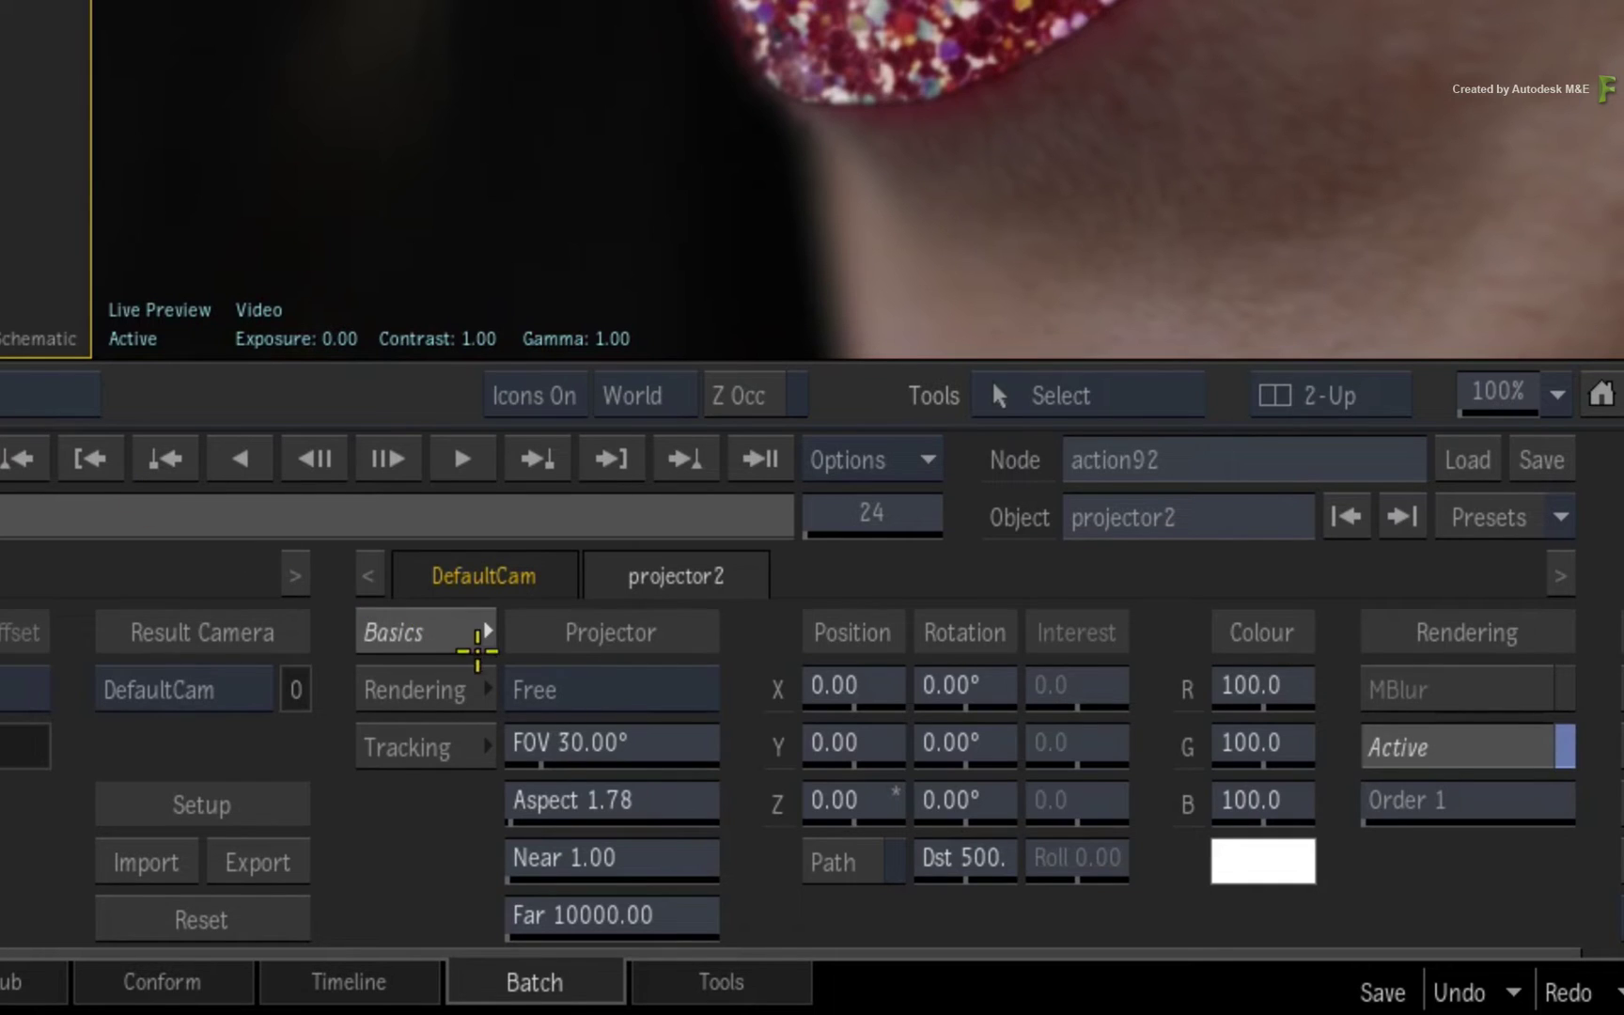
pyautogui.click(861, 853)
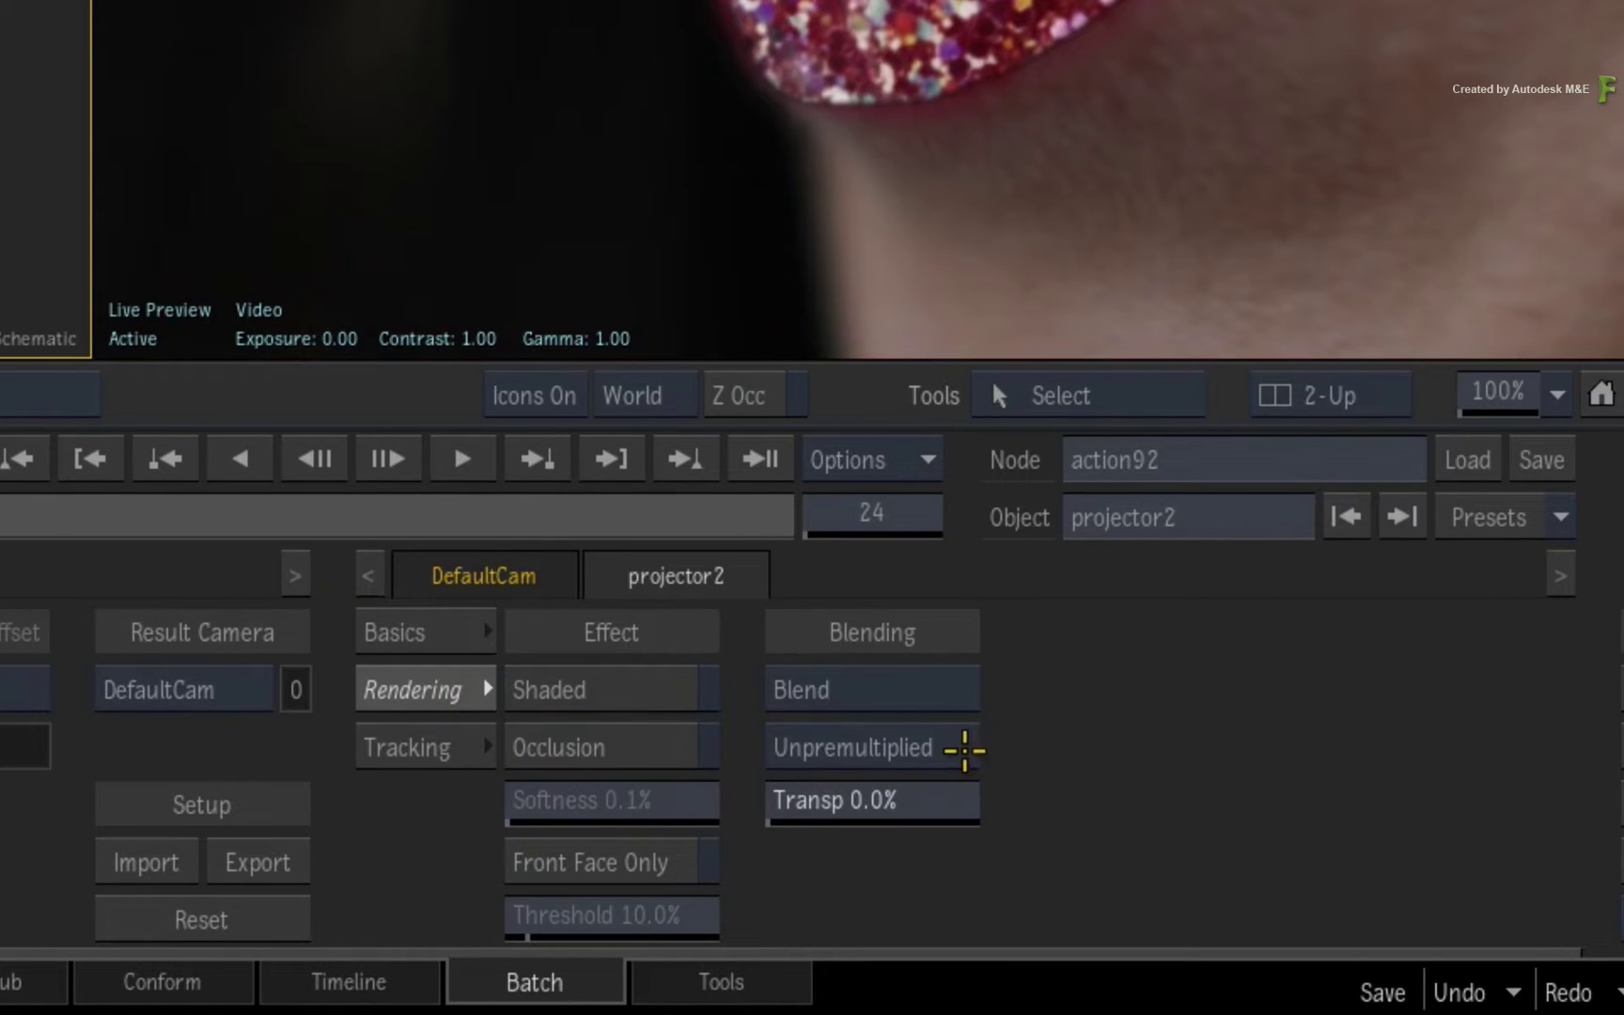
pyautogui.click(967, 749)
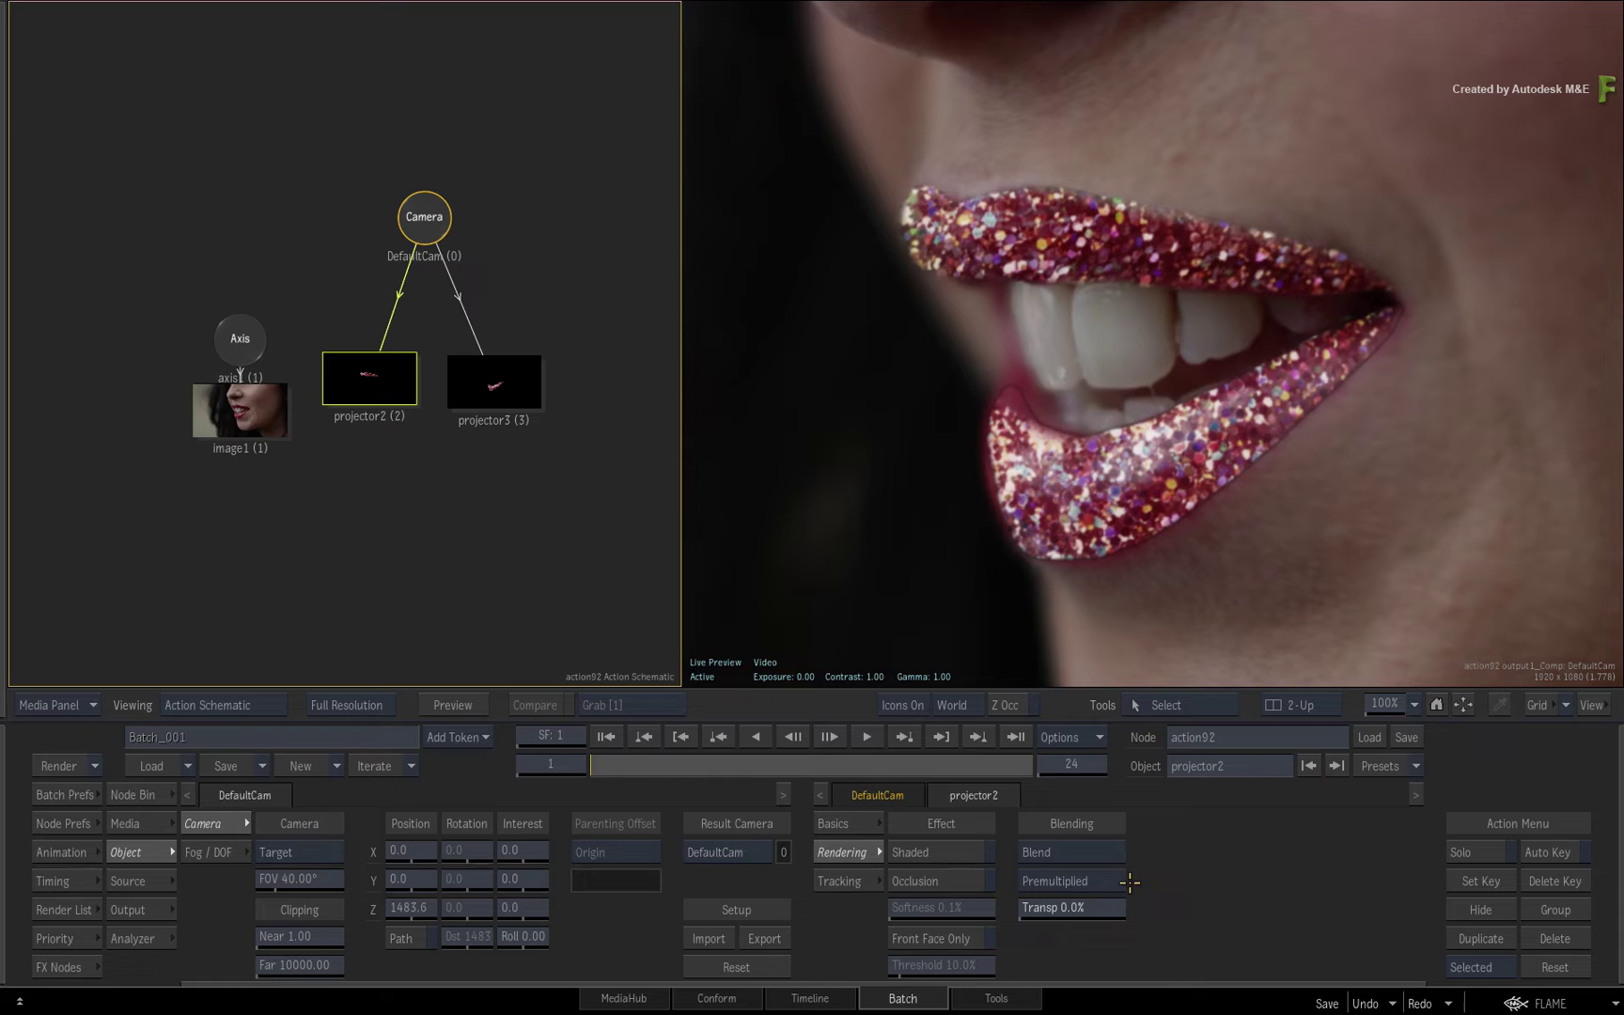
pyautogui.click(505, 377)
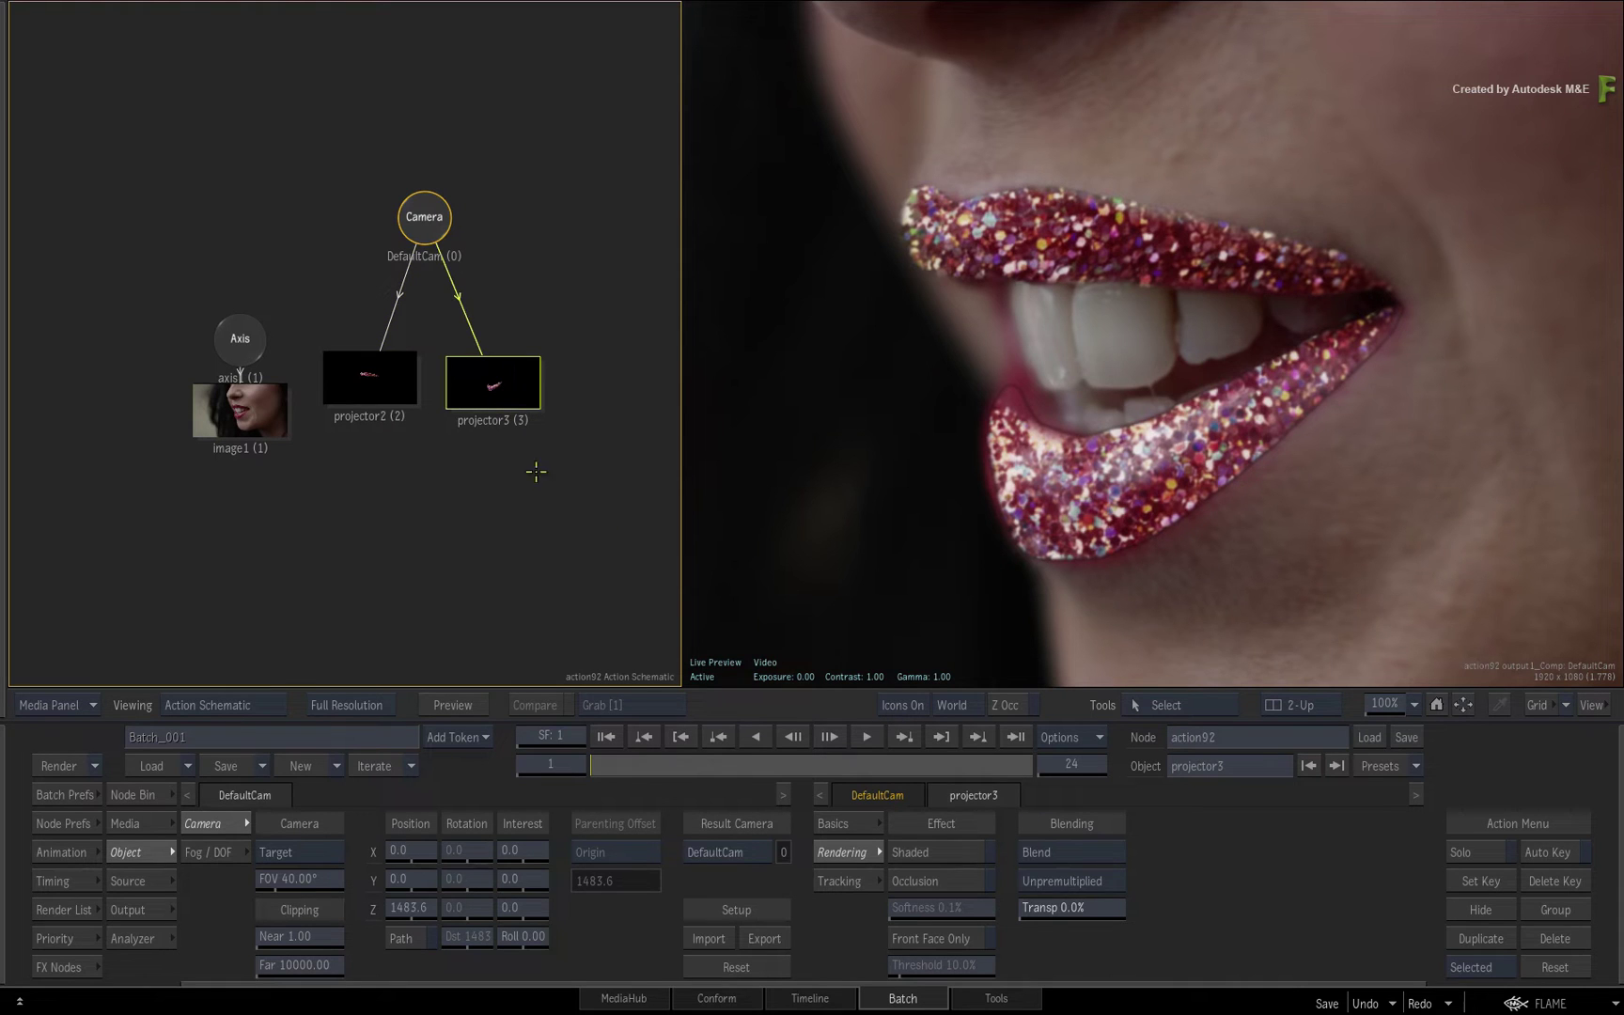
pyautogui.click(1076, 876)
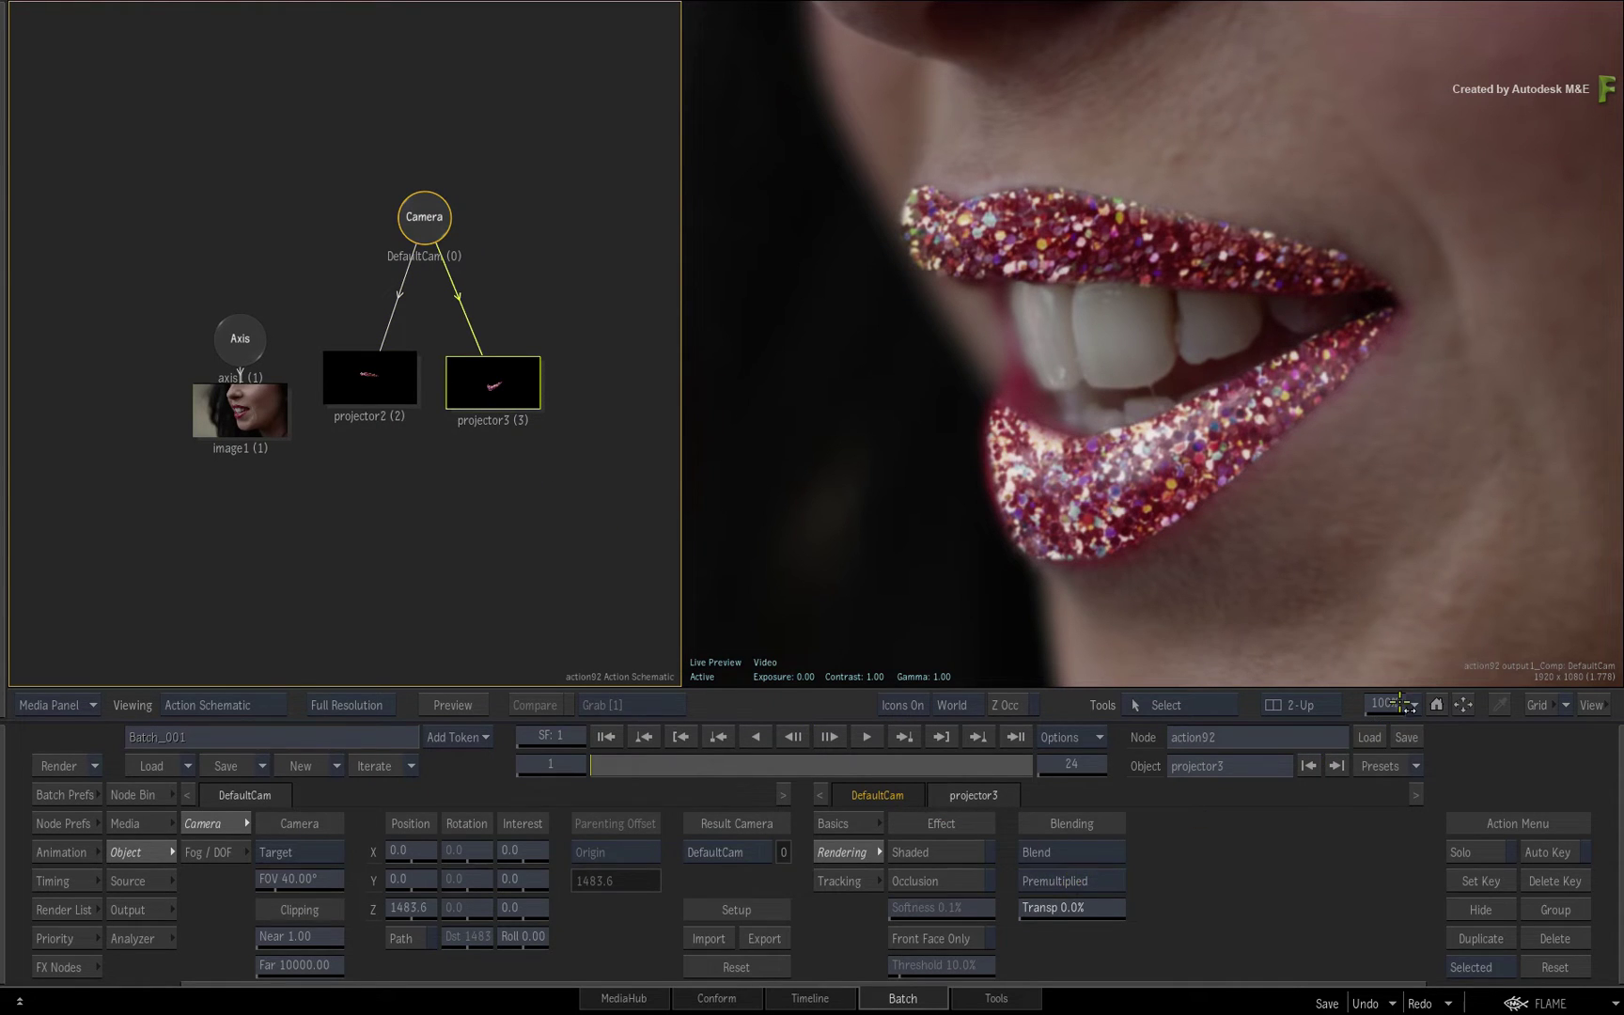
pyautogui.click(1402, 642)
pyautogui.click(1460, 706)
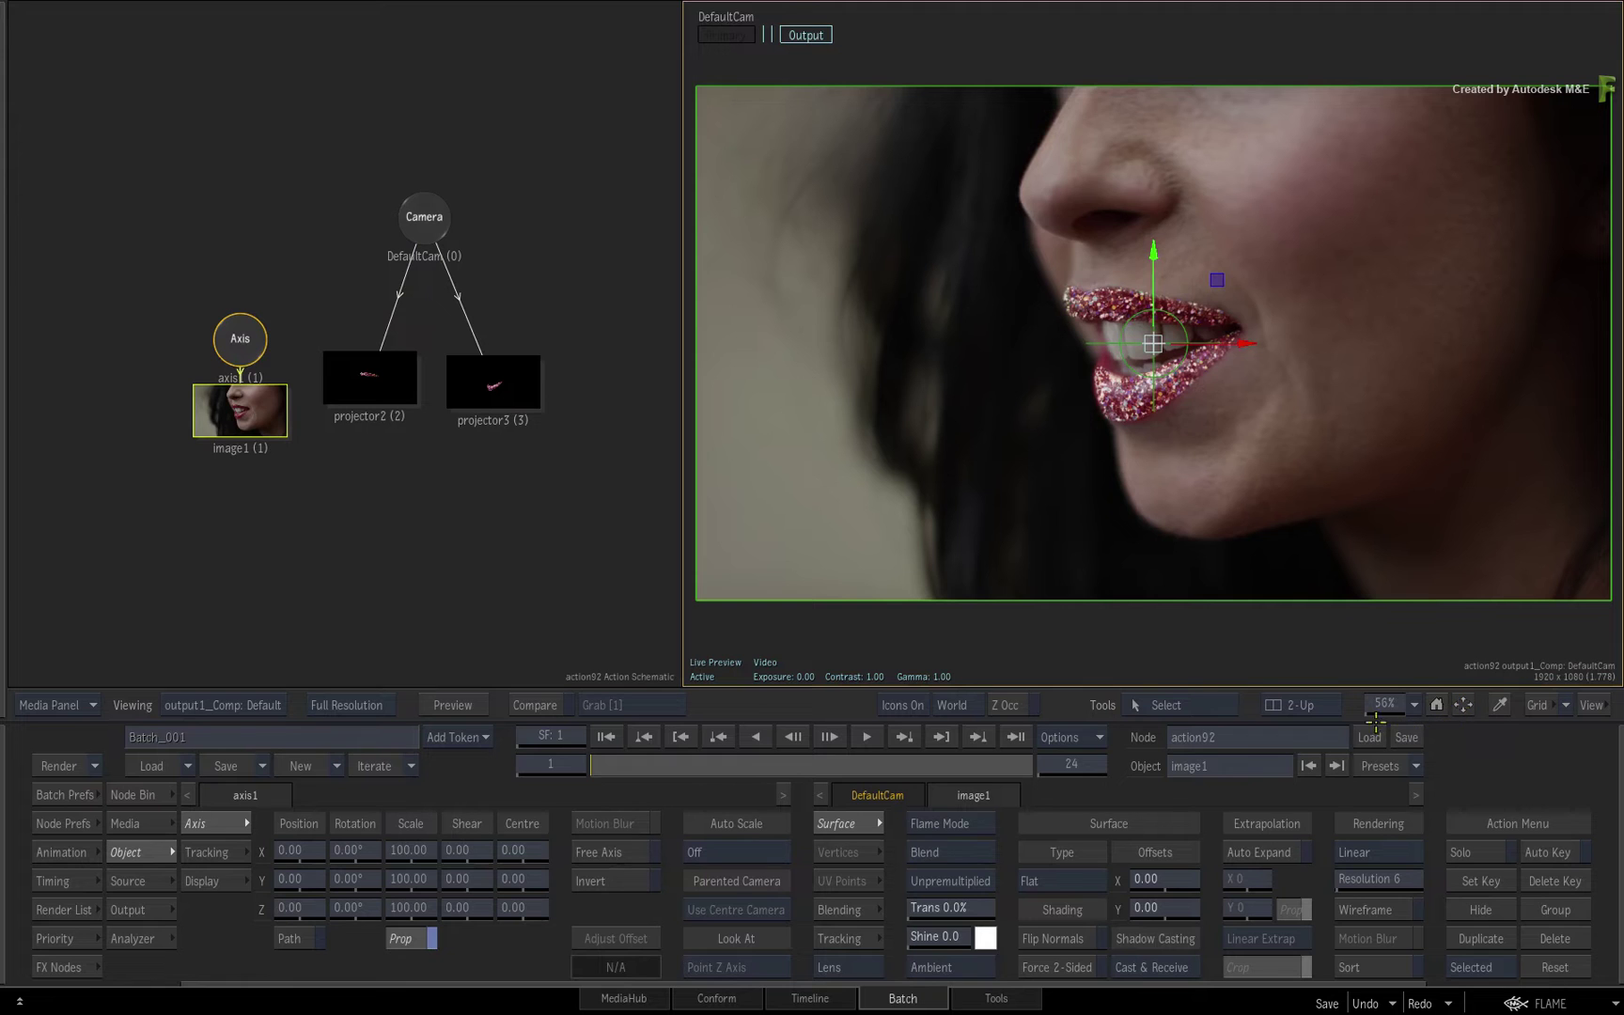
# - Deselect image1 and choose the lips 1F/1M rows in the Node Bin media list
pyautogui.click(1063, 667)
pyautogui.click(490, 526)
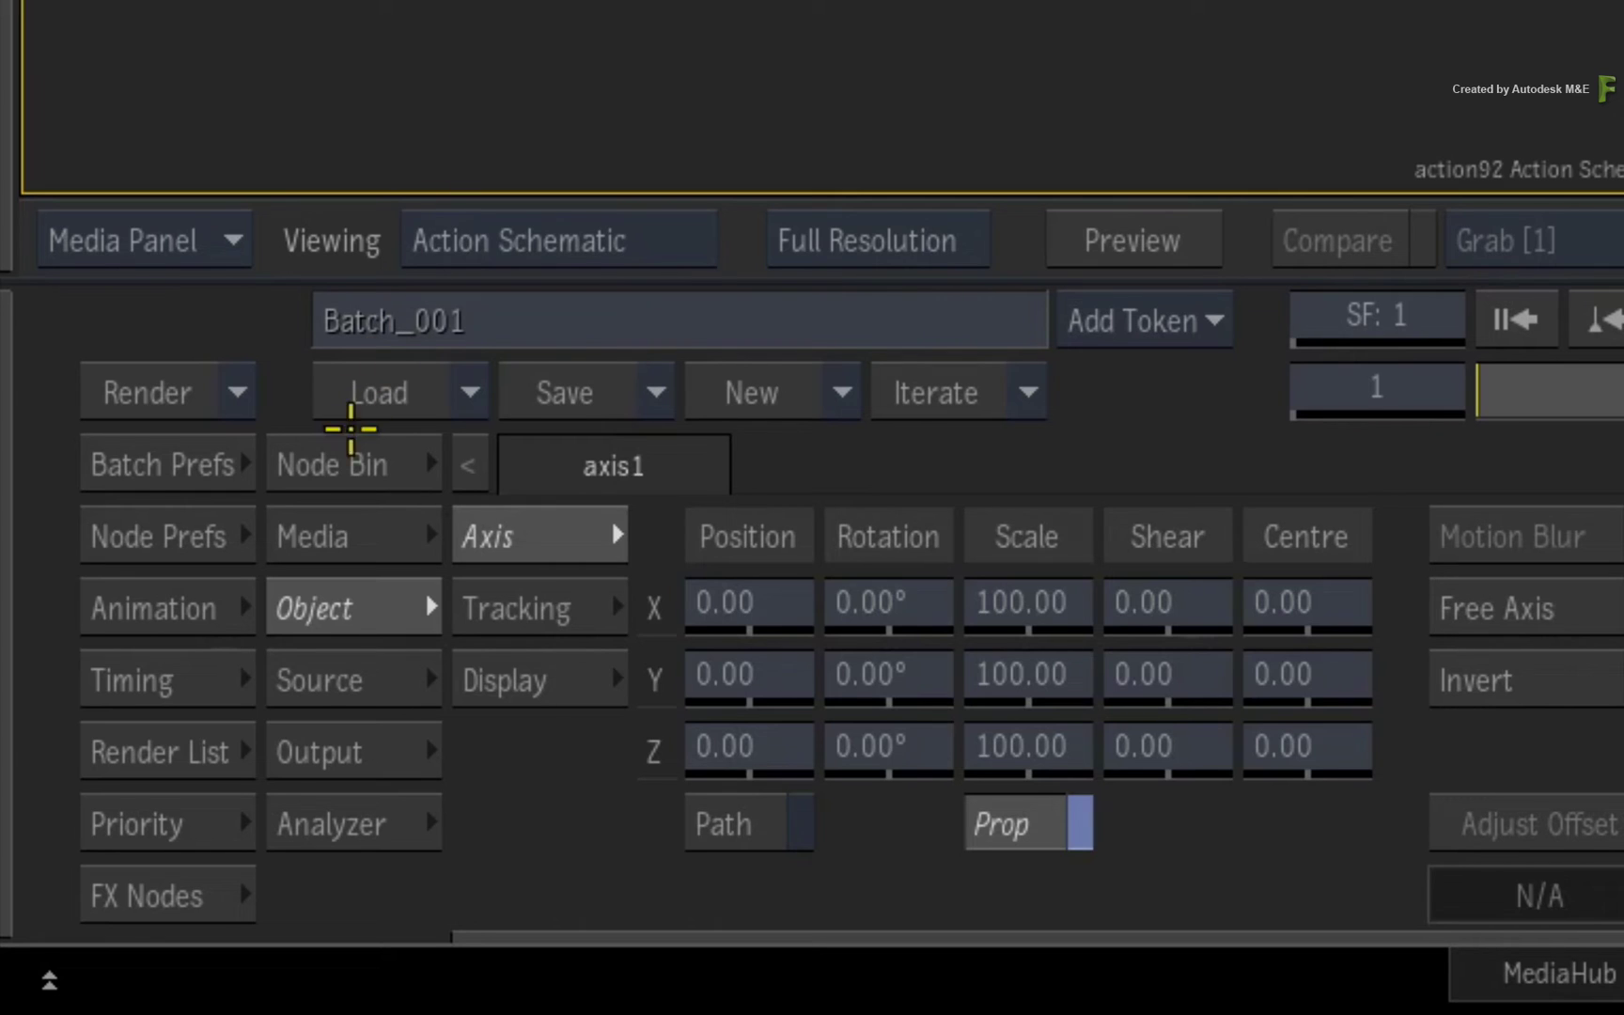
pyautogui.click(355, 460)
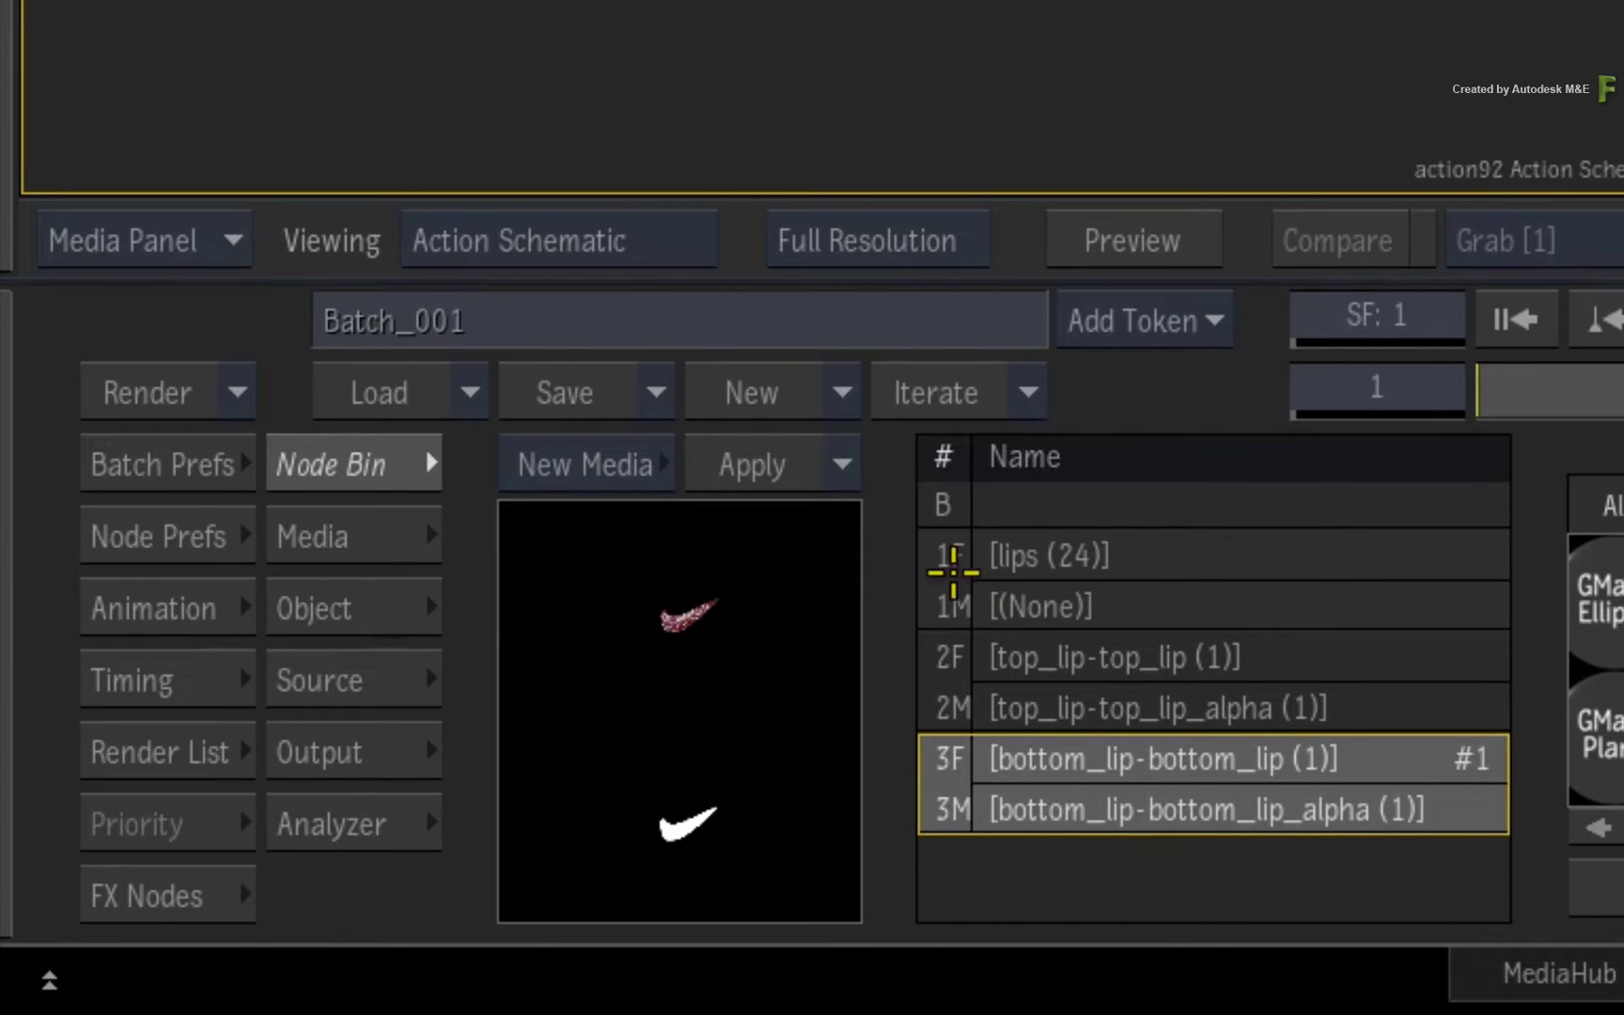
pyautogui.click(951, 571)
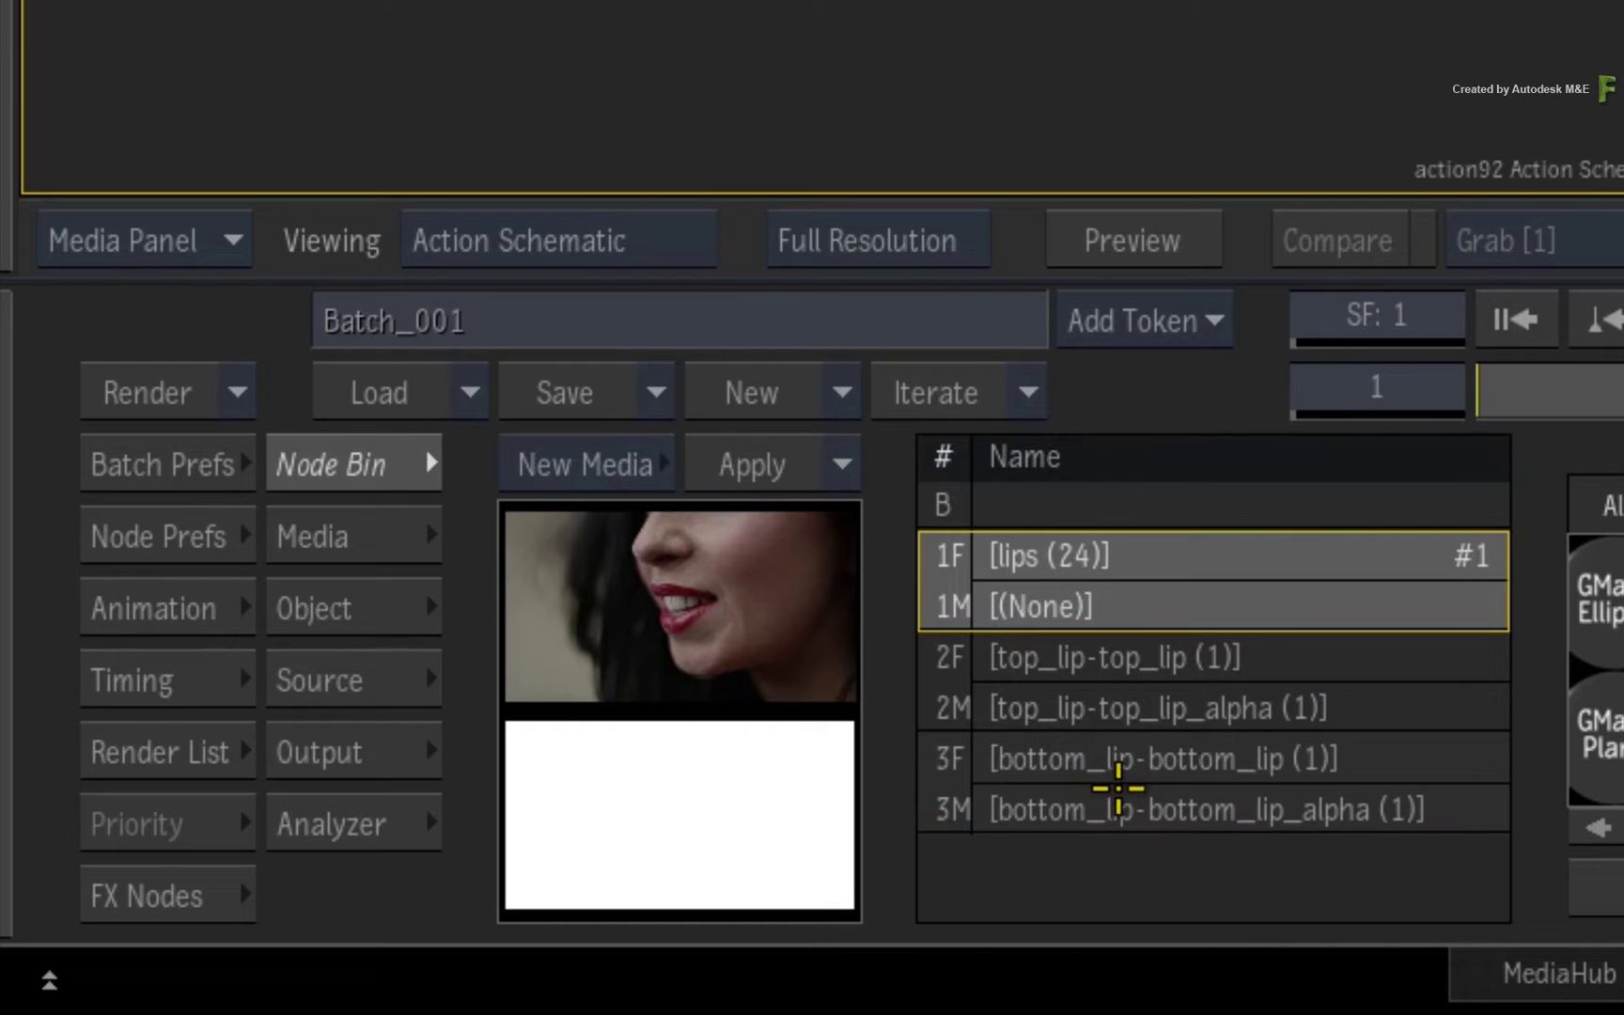
pyautogui.click(951, 662)
pyautogui.click(952, 759)
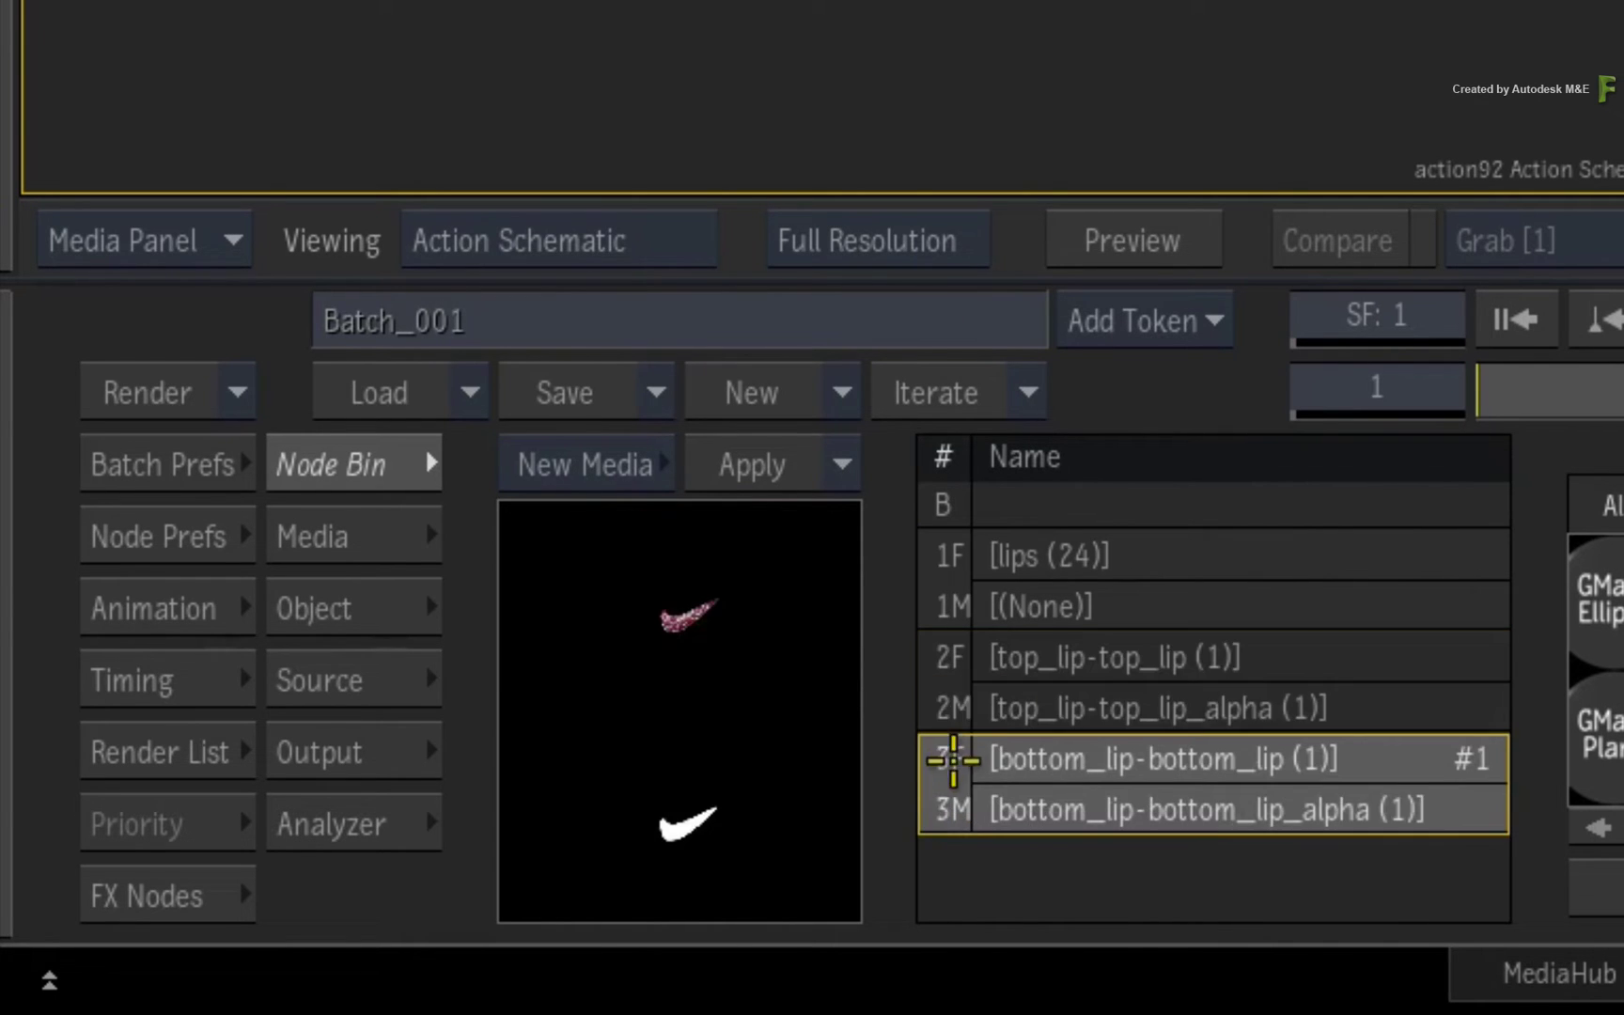
pyautogui.click(952, 660)
pyautogui.click(953, 561)
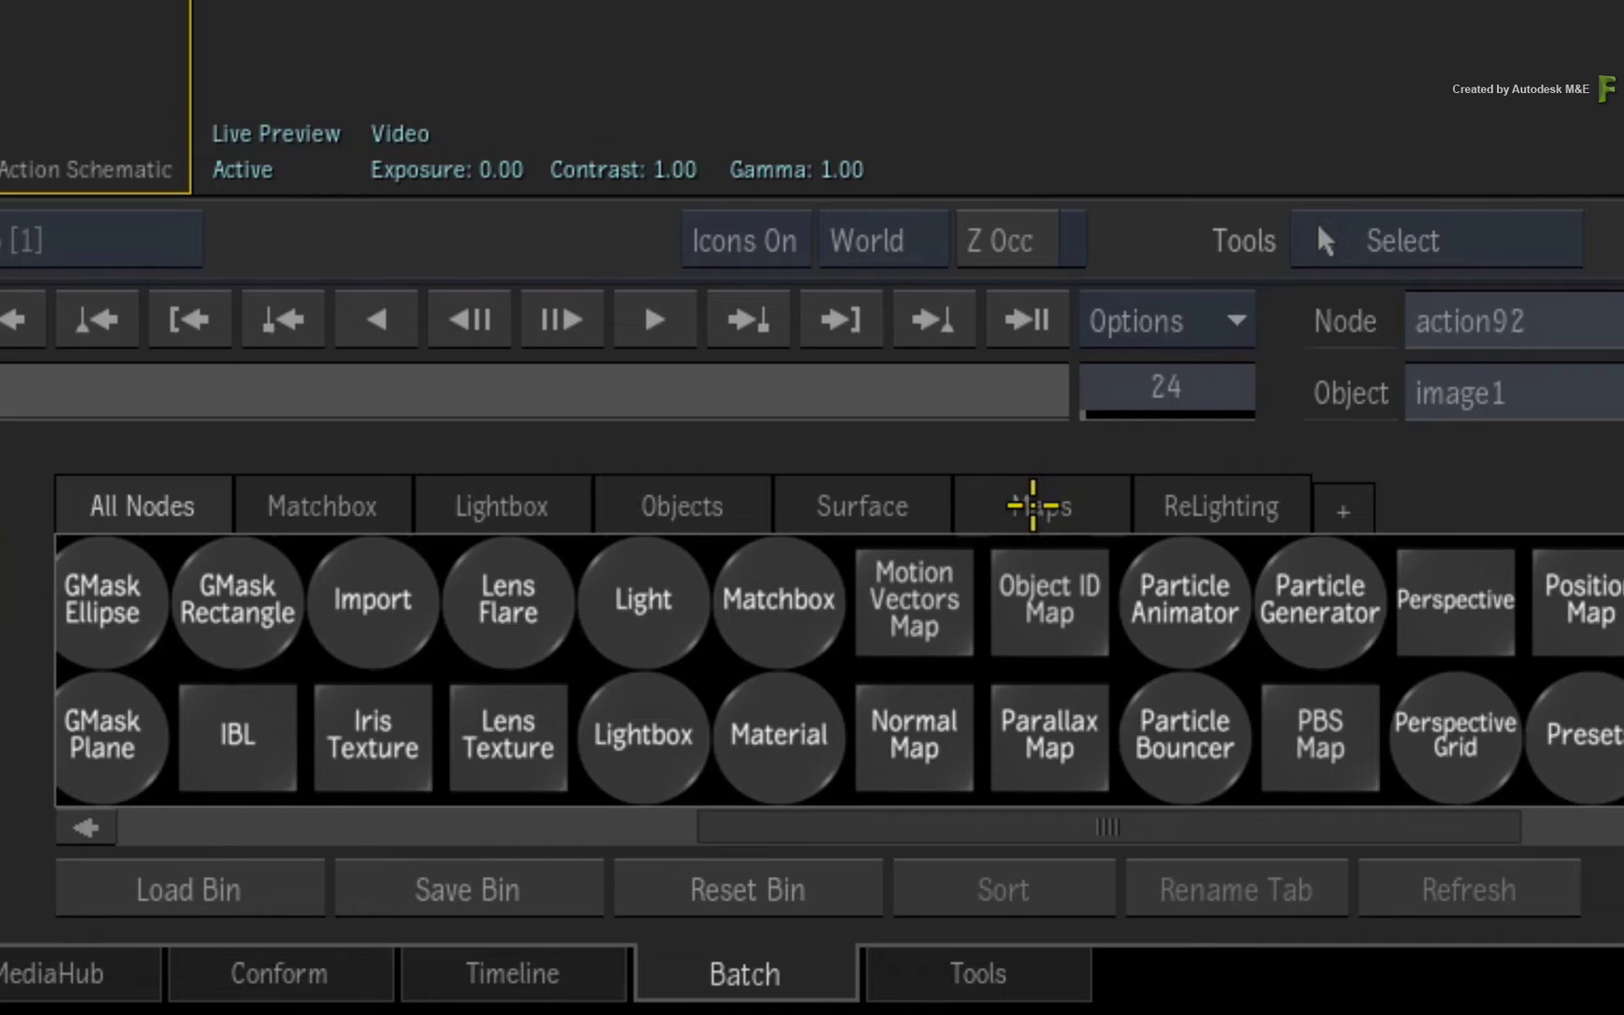
# - Add a Motion Vectors Map from the Maps list, scrub the frames, and return to frame 1
pyautogui.click(1032, 505)
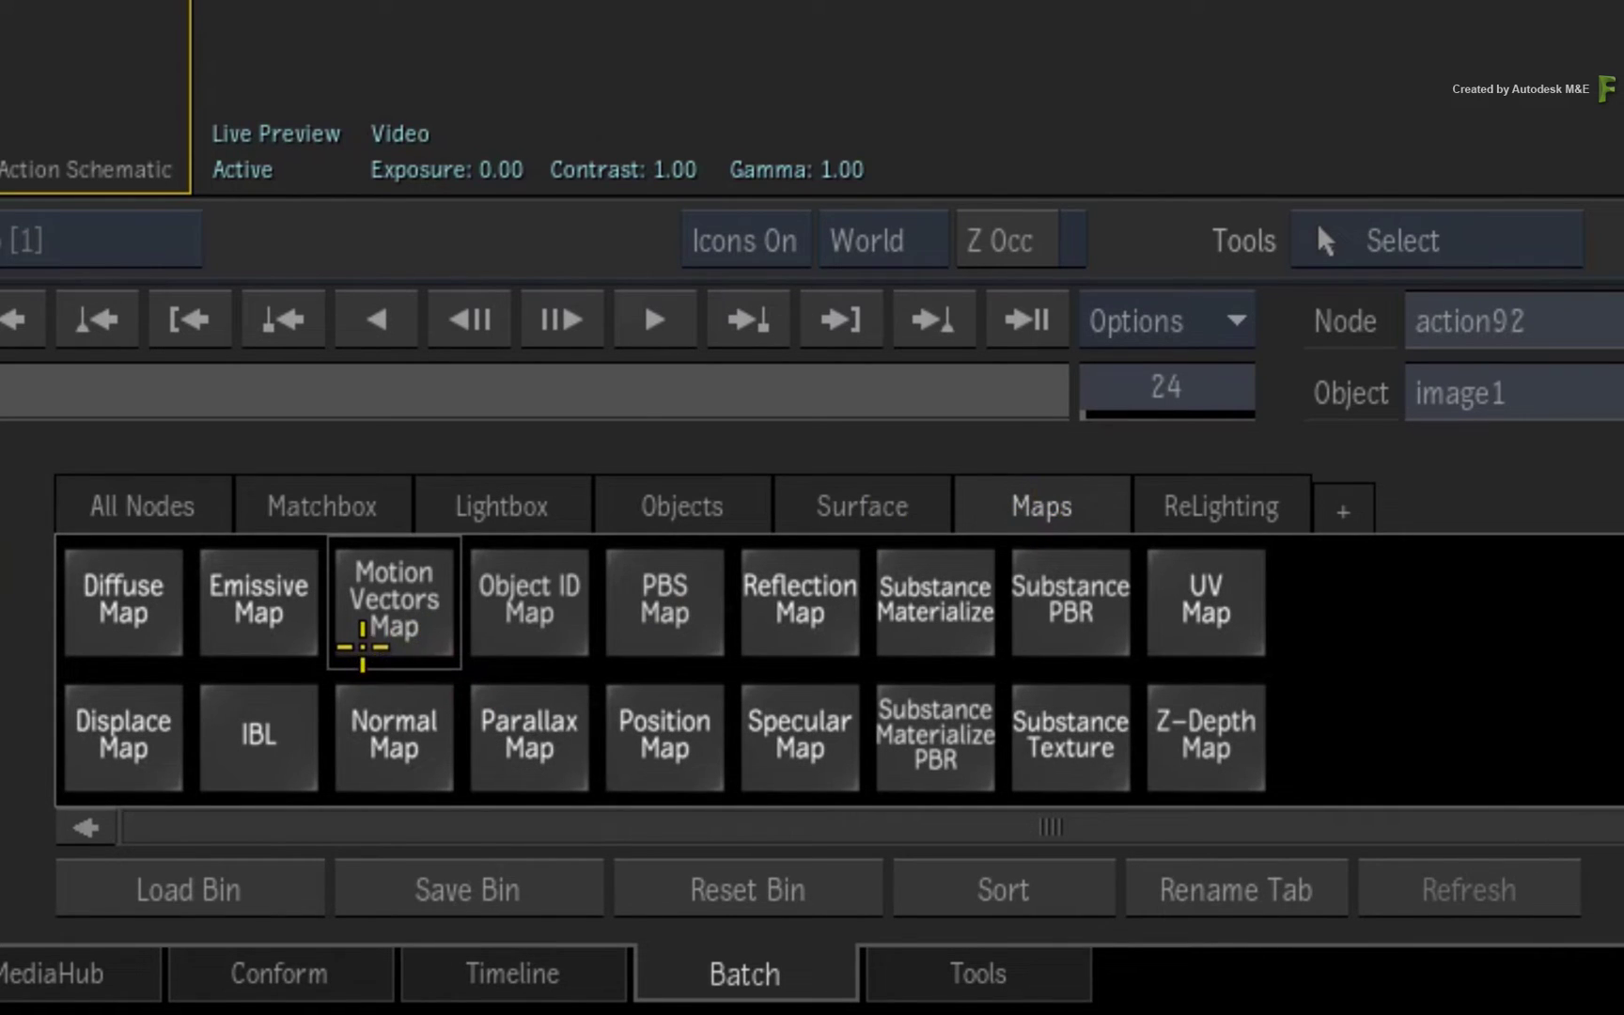
pyautogui.moveTo(363, 648); pyautogui.dragTo(559, 653)
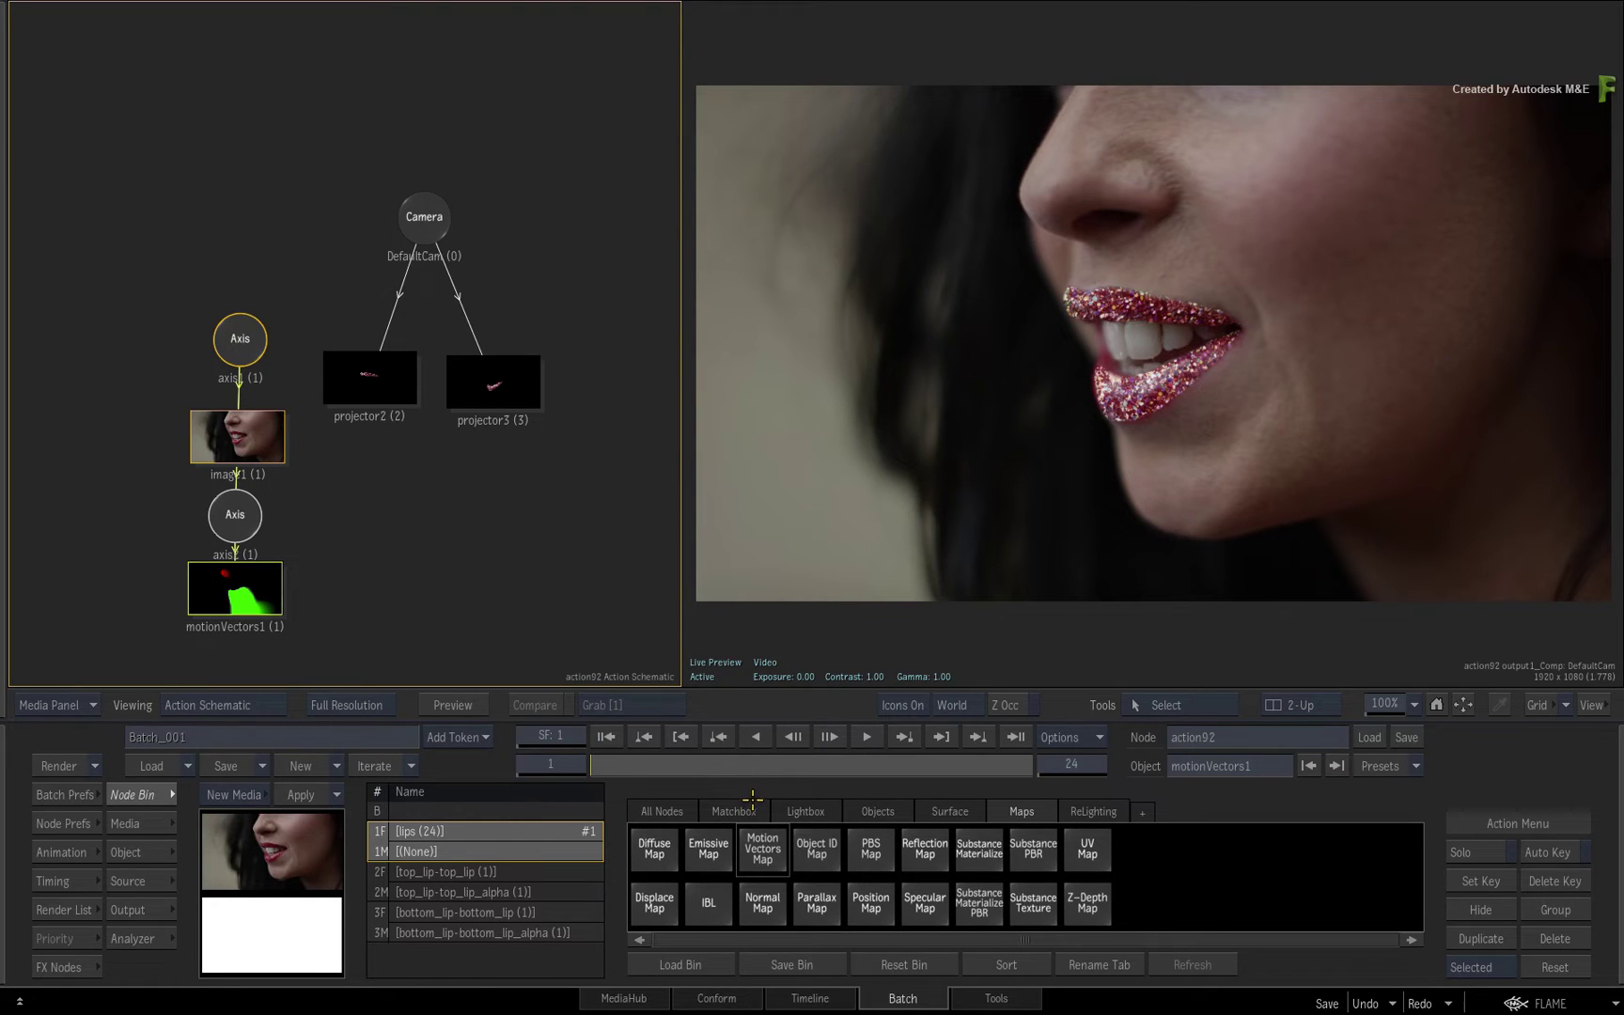
pyautogui.moveTo(625, 764)
pyautogui.mouseDown()
pyautogui.moveTo(926, 759)
pyautogui.moveTo(607, 758)
pyautogui.moveTo(759, 759)
pyautogui.moveTo(665, 762)
pyautogui.mouseUp()
pyautogui.click(604, 737)
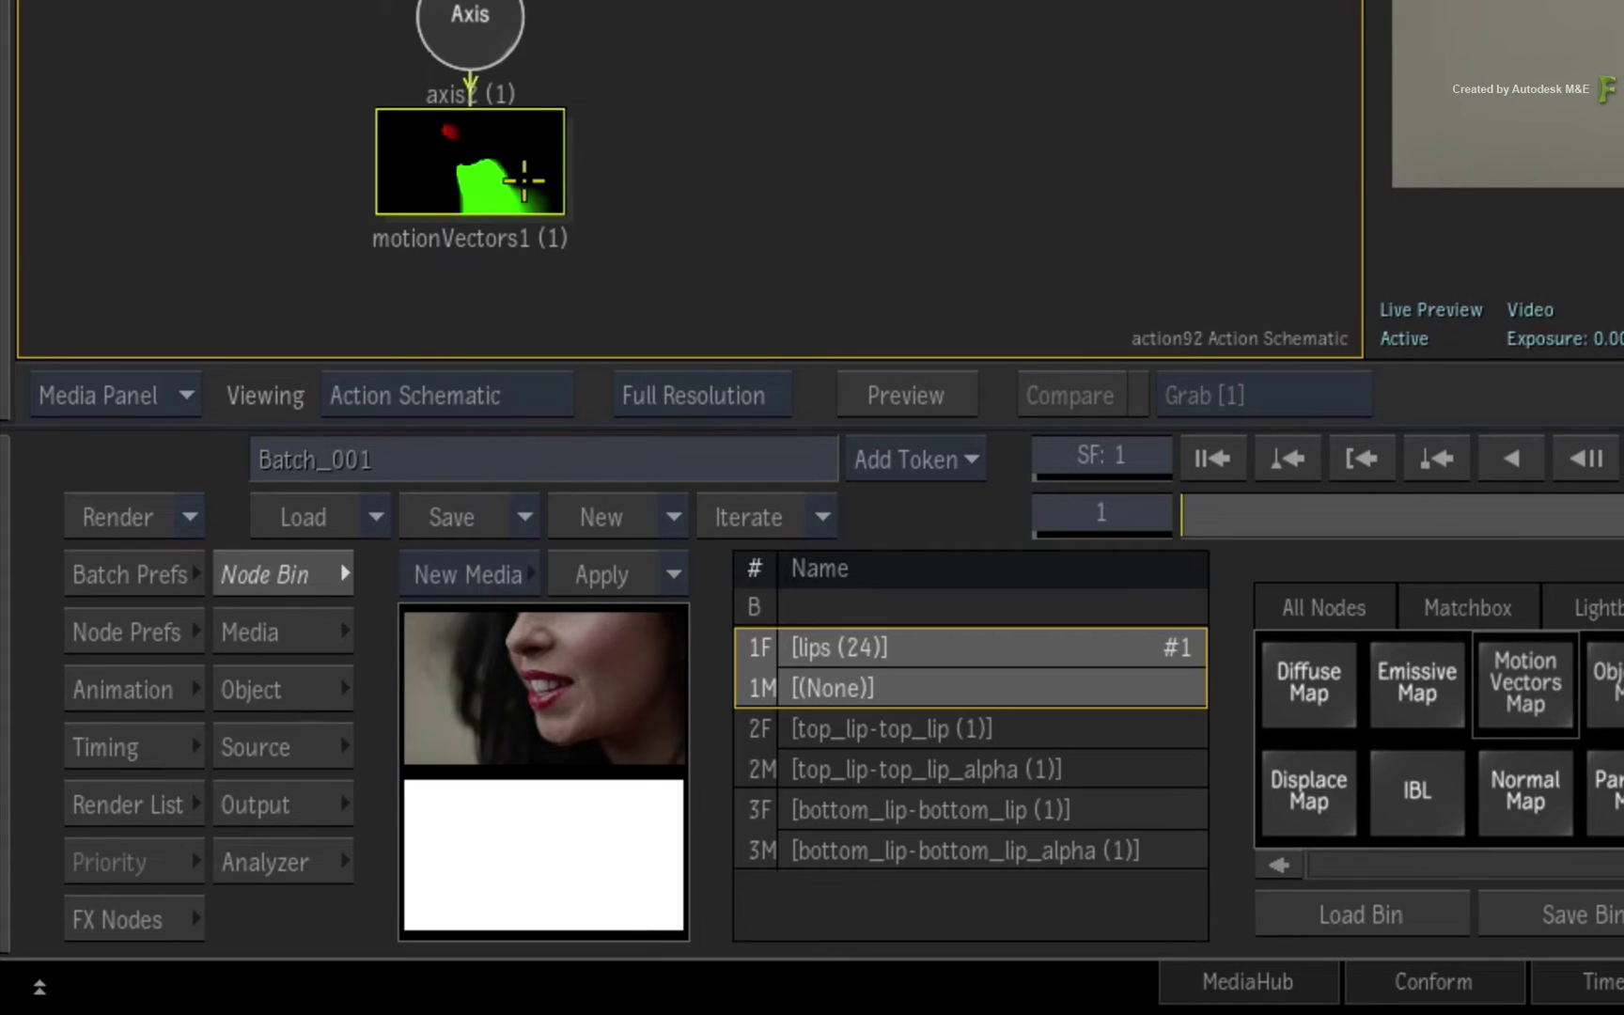
# - Keep motionVectors1's output on Analysis and play the shot through frame 20
pyautogui.doubleClick(239, 596)
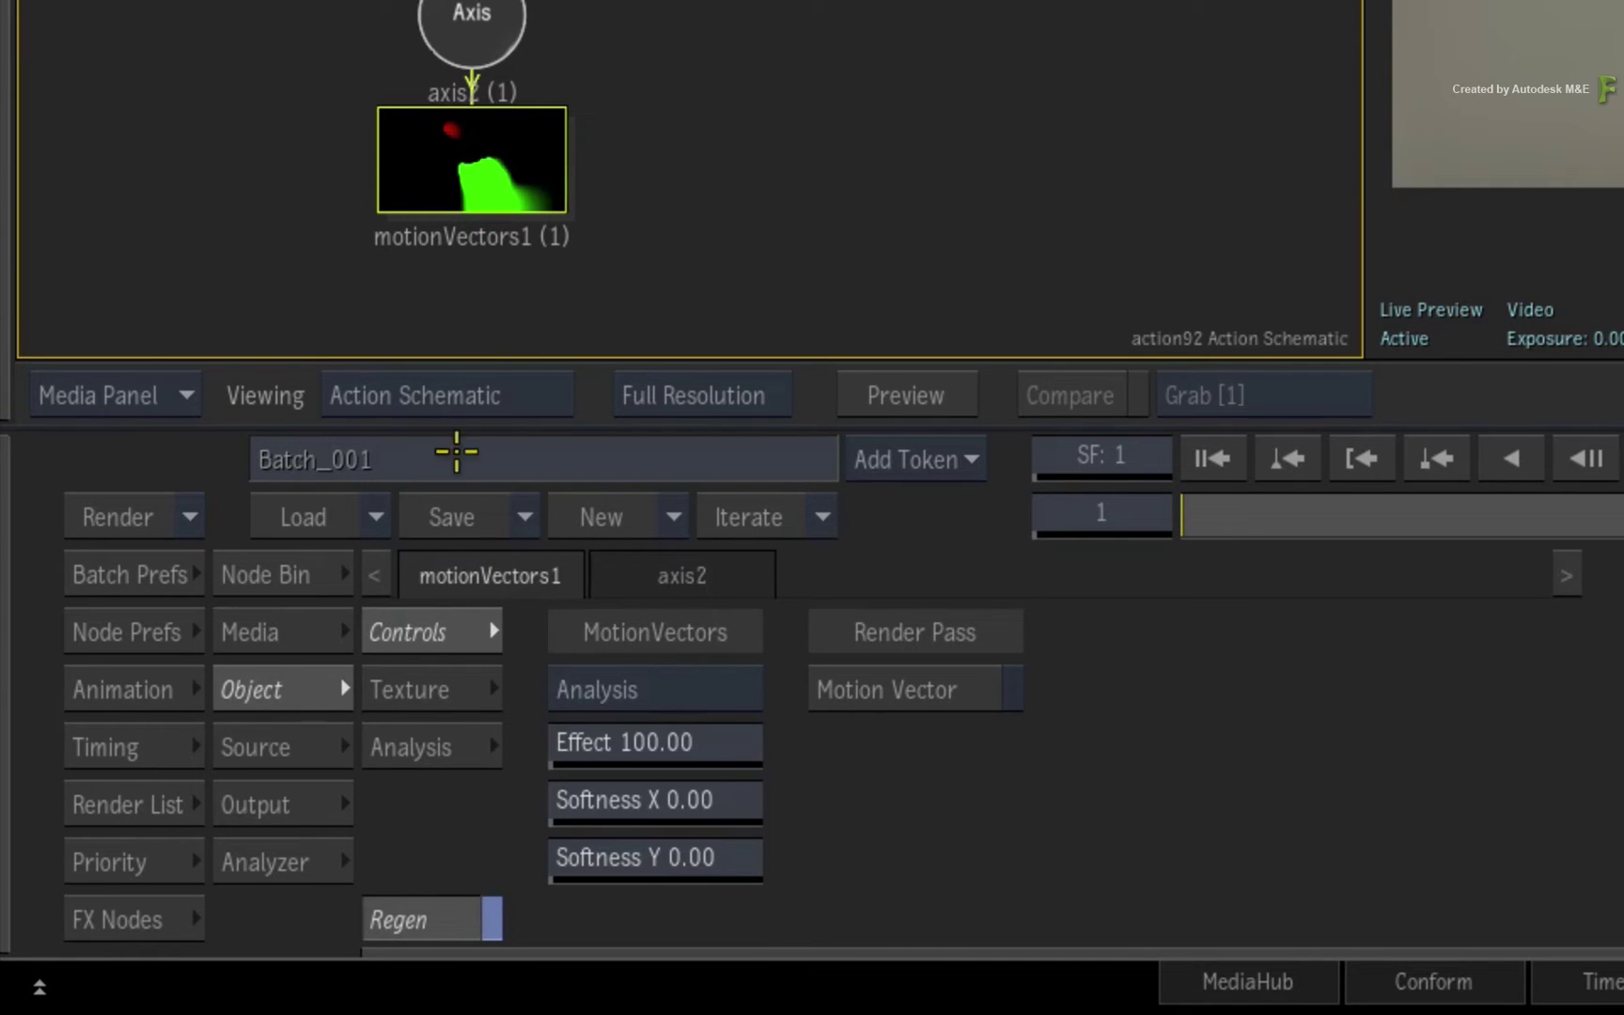
pyautogui.click(395, 747)
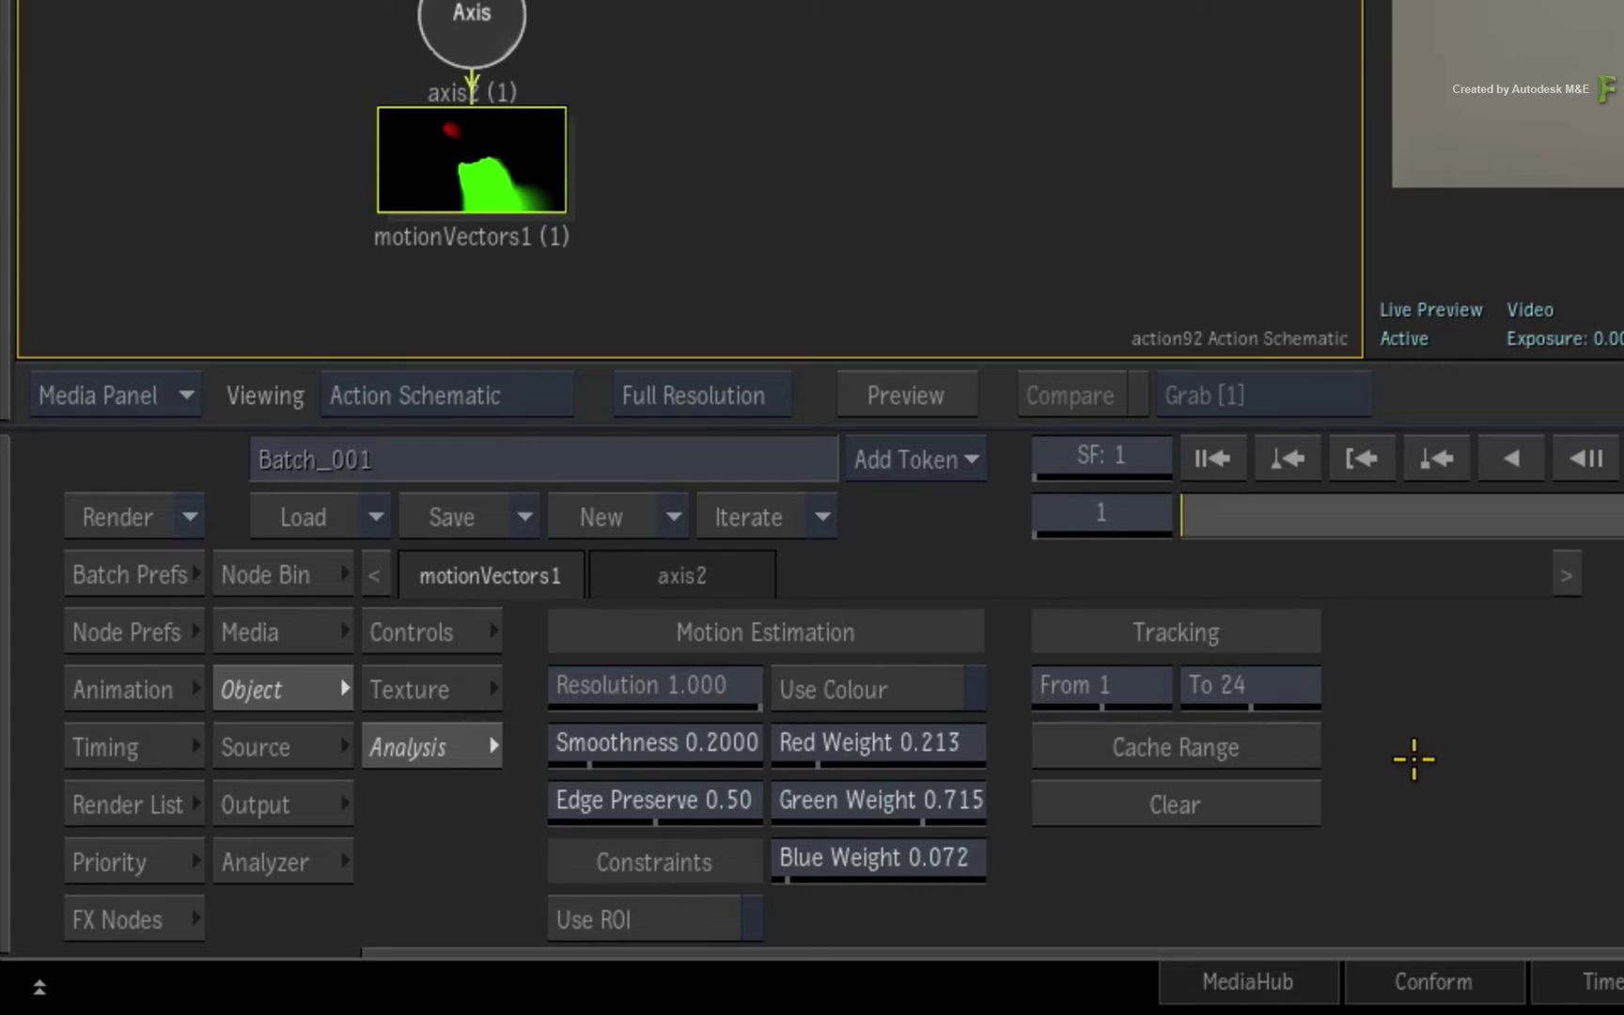
pyautogui.click(434, 628)
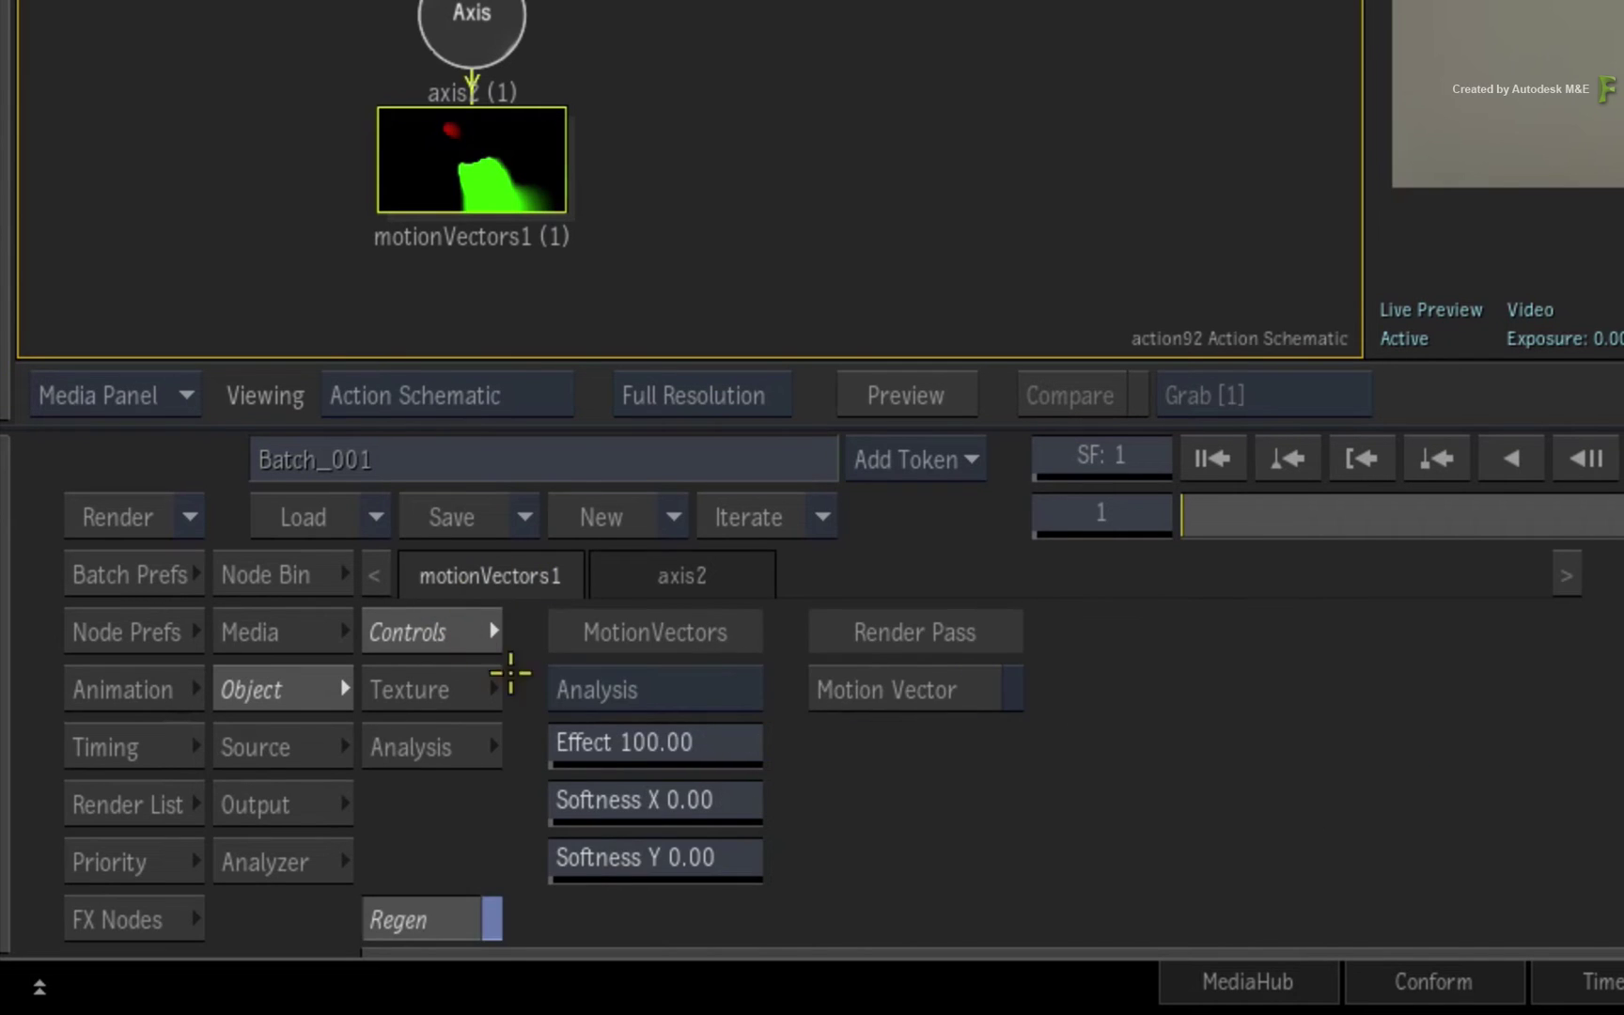
pyautogui.click(739, 686)
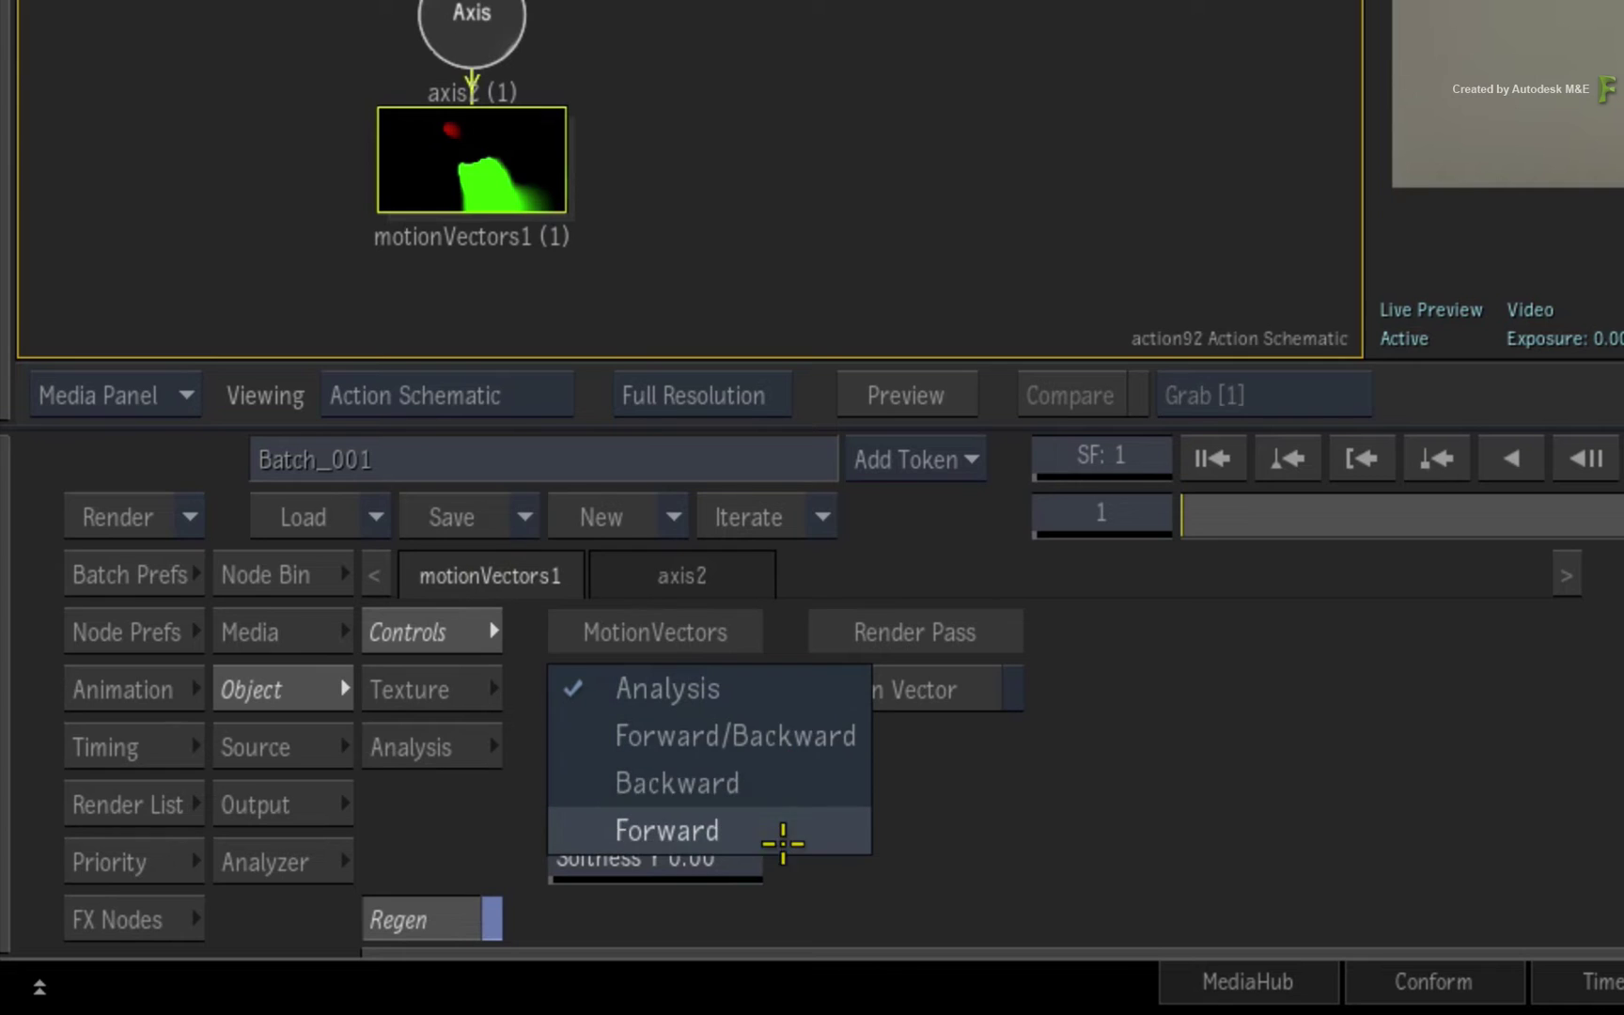
pyautogui.click(802, 688)
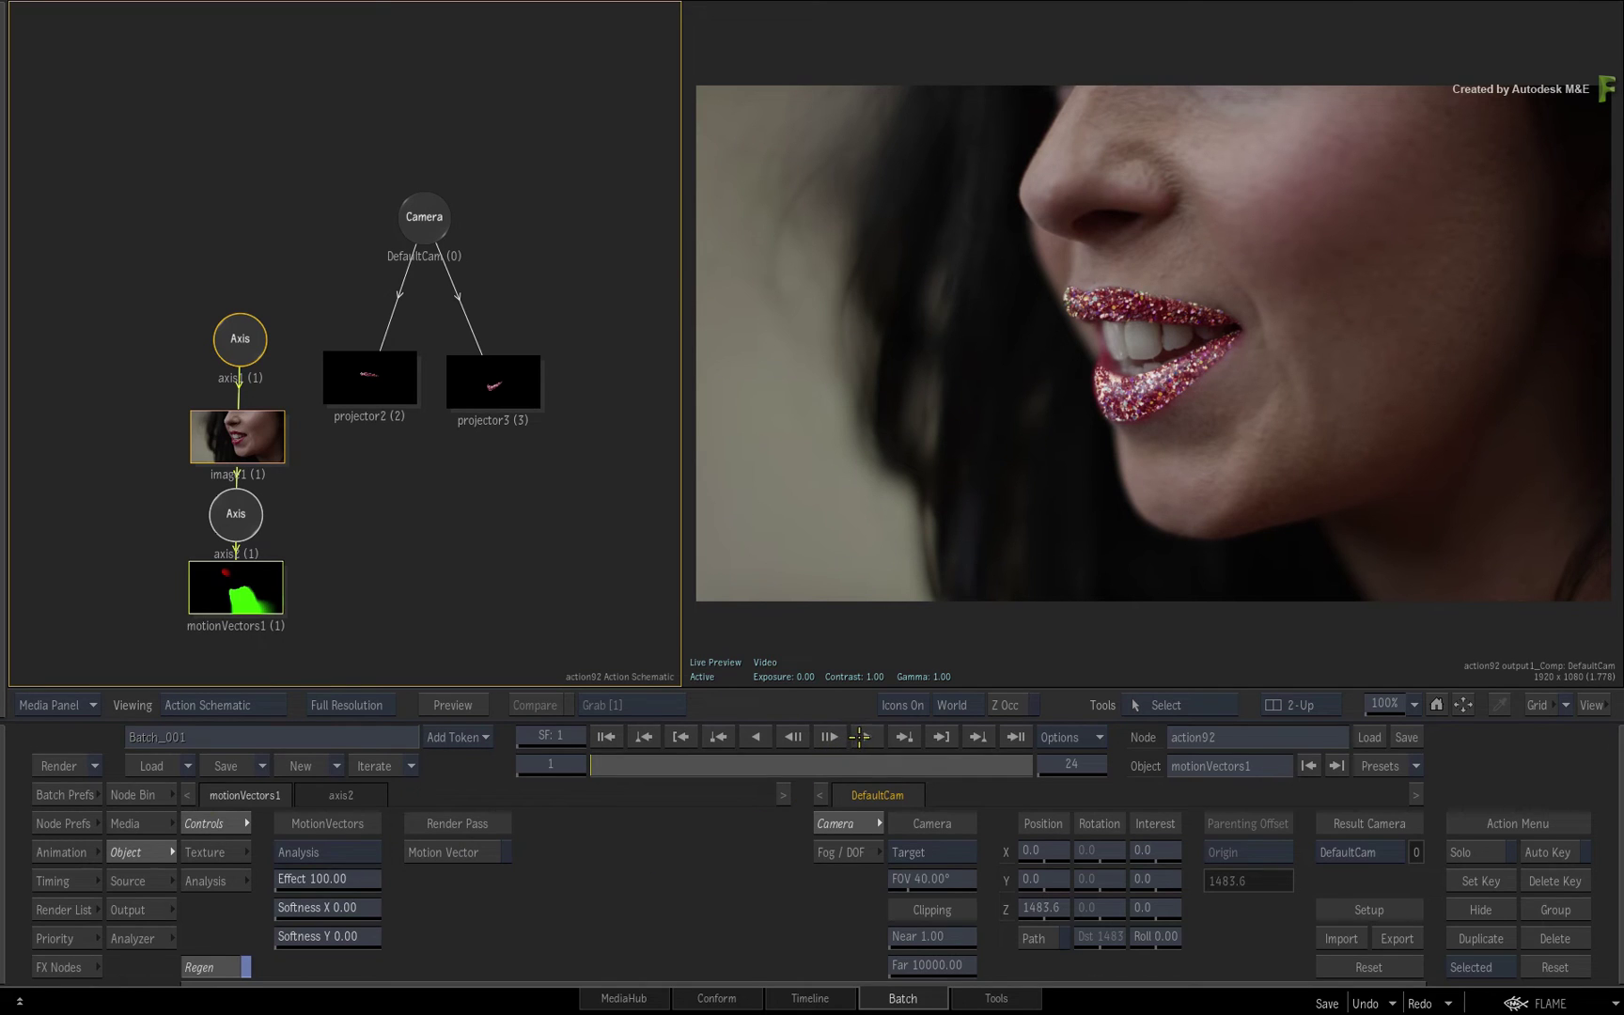
pyautogui.click(858, 737)
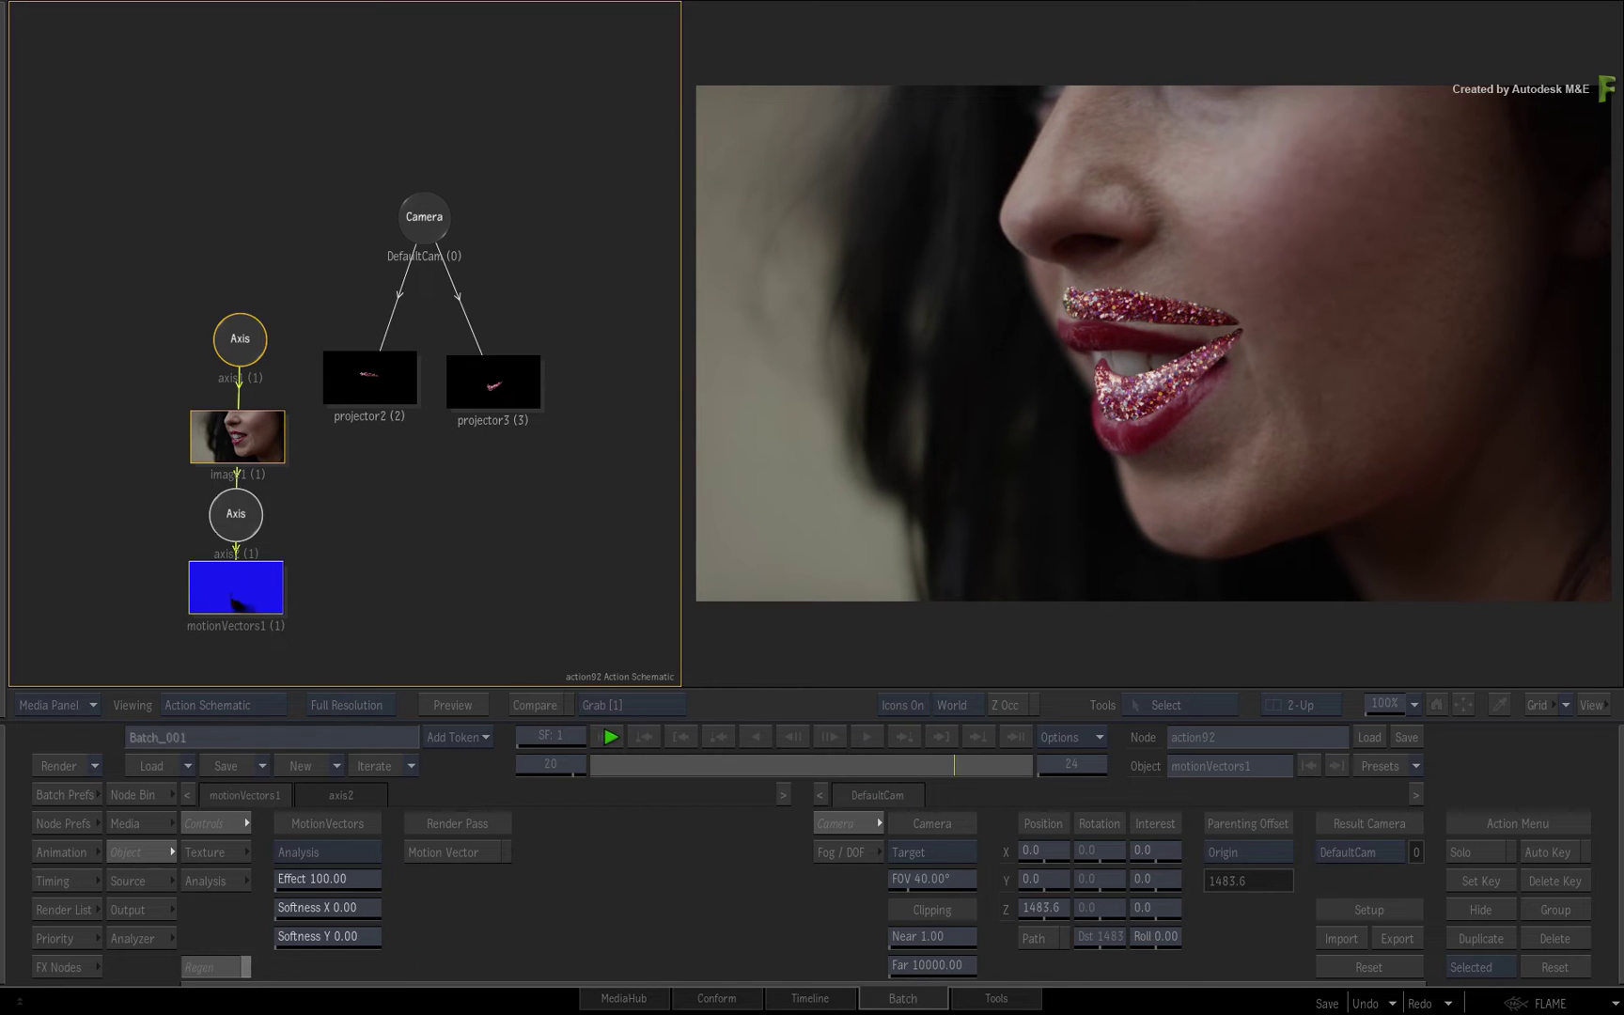
# - Add a Motion Warp reference frame in projector2's Tracking settings, then scrub to verify
pyautogui.click(610, 736)
pyautogui.click(371, 382)
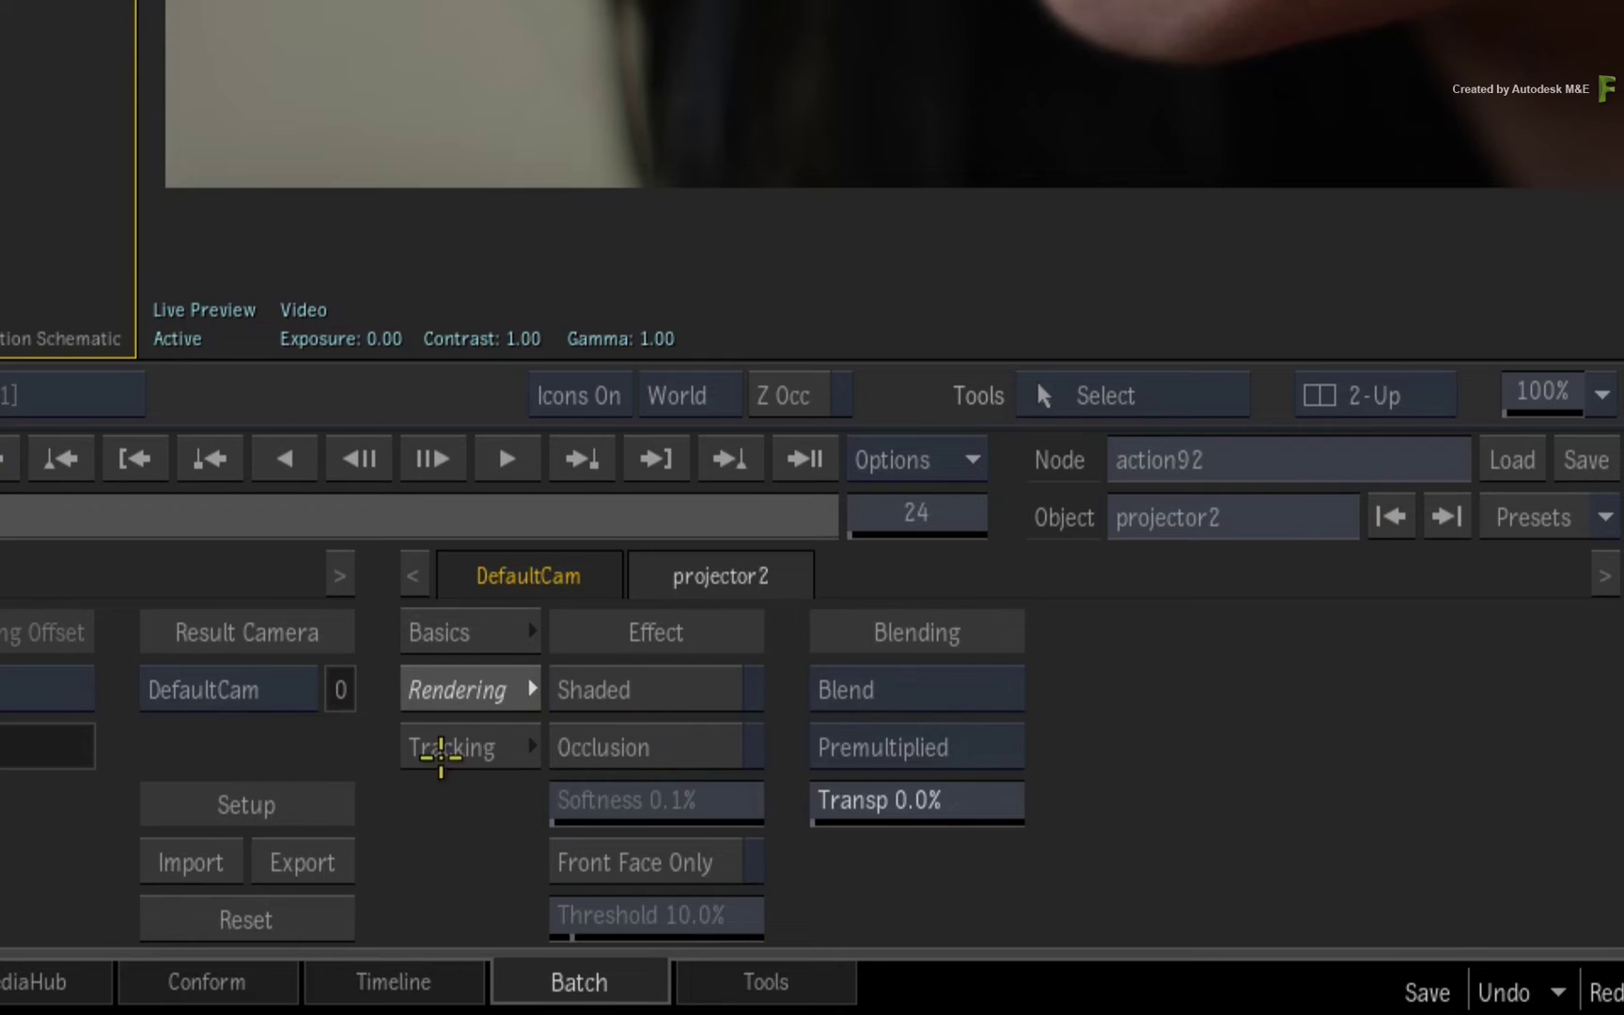
pyautogui.click(841, 883)
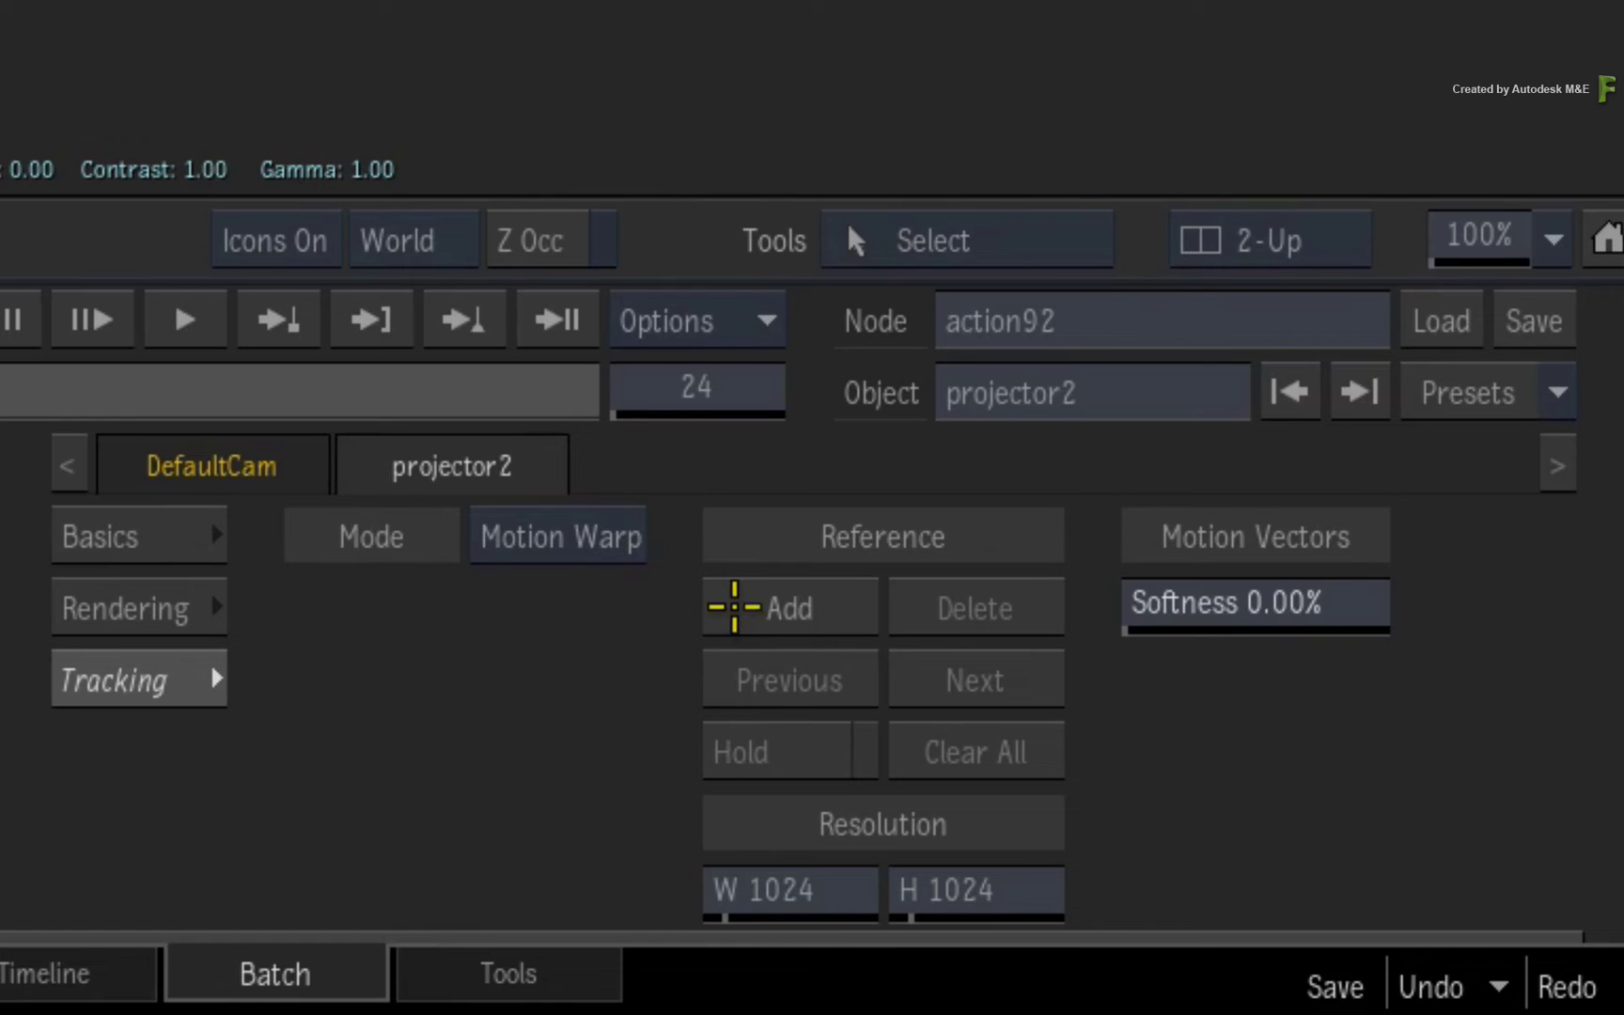
pyautogui.click(1088, 851)
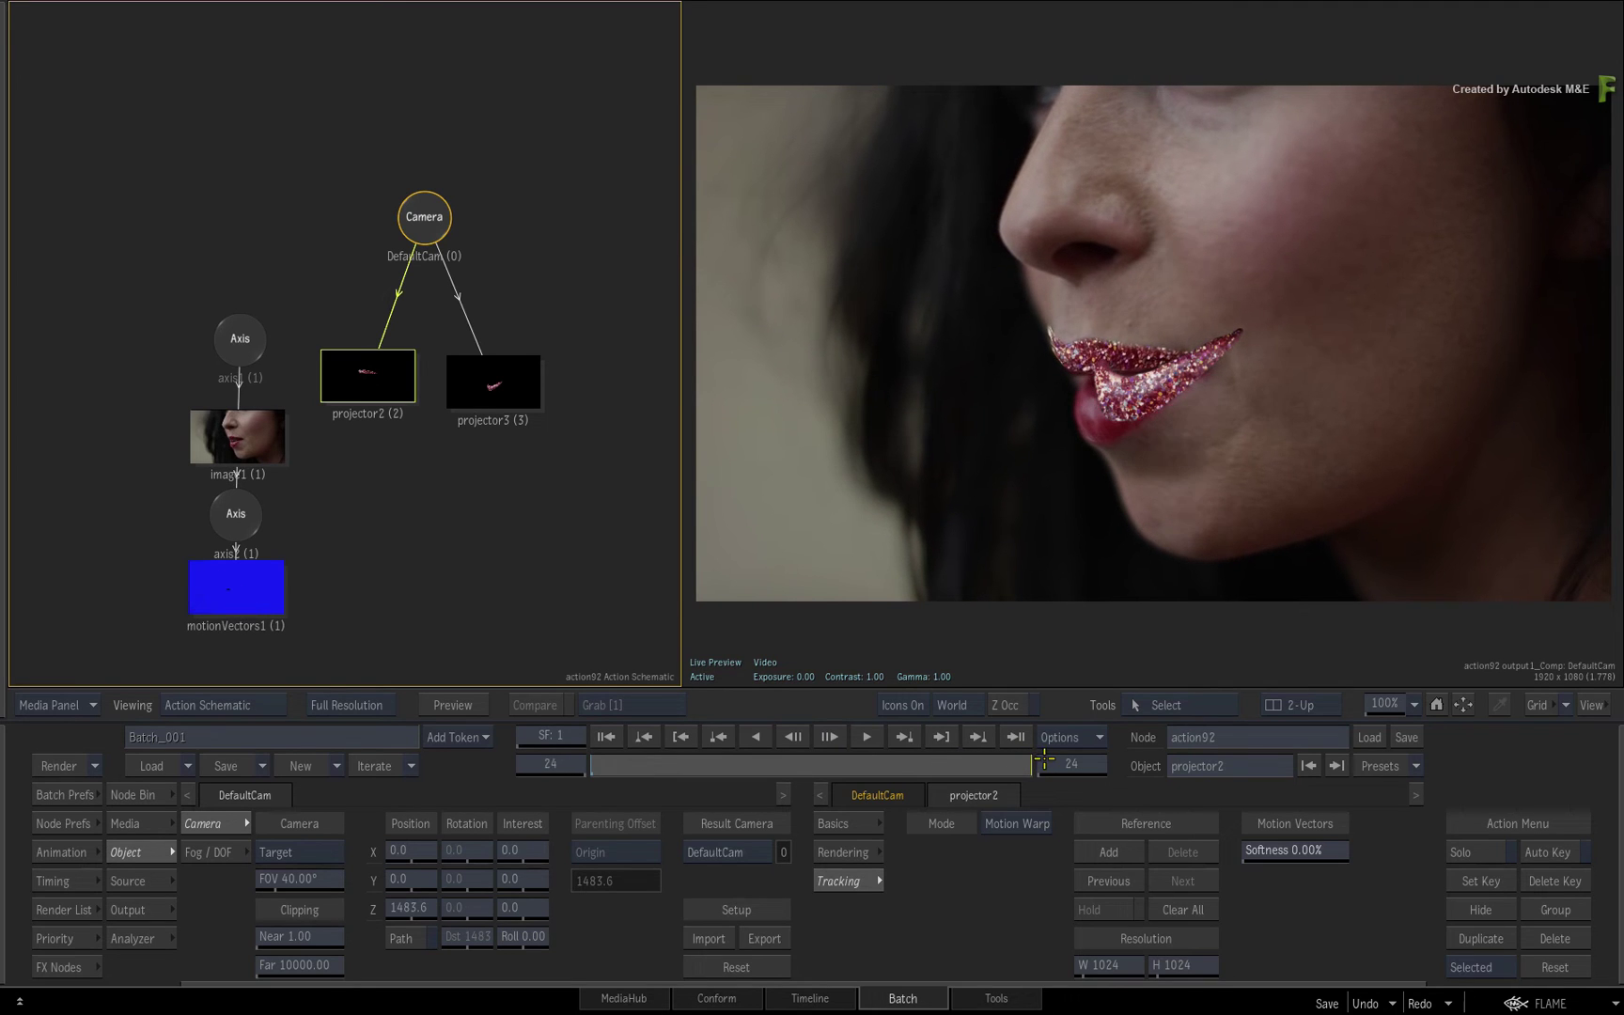
pyautogui.moveTo(969, 758); pyautogui.dragTo(850, 755)
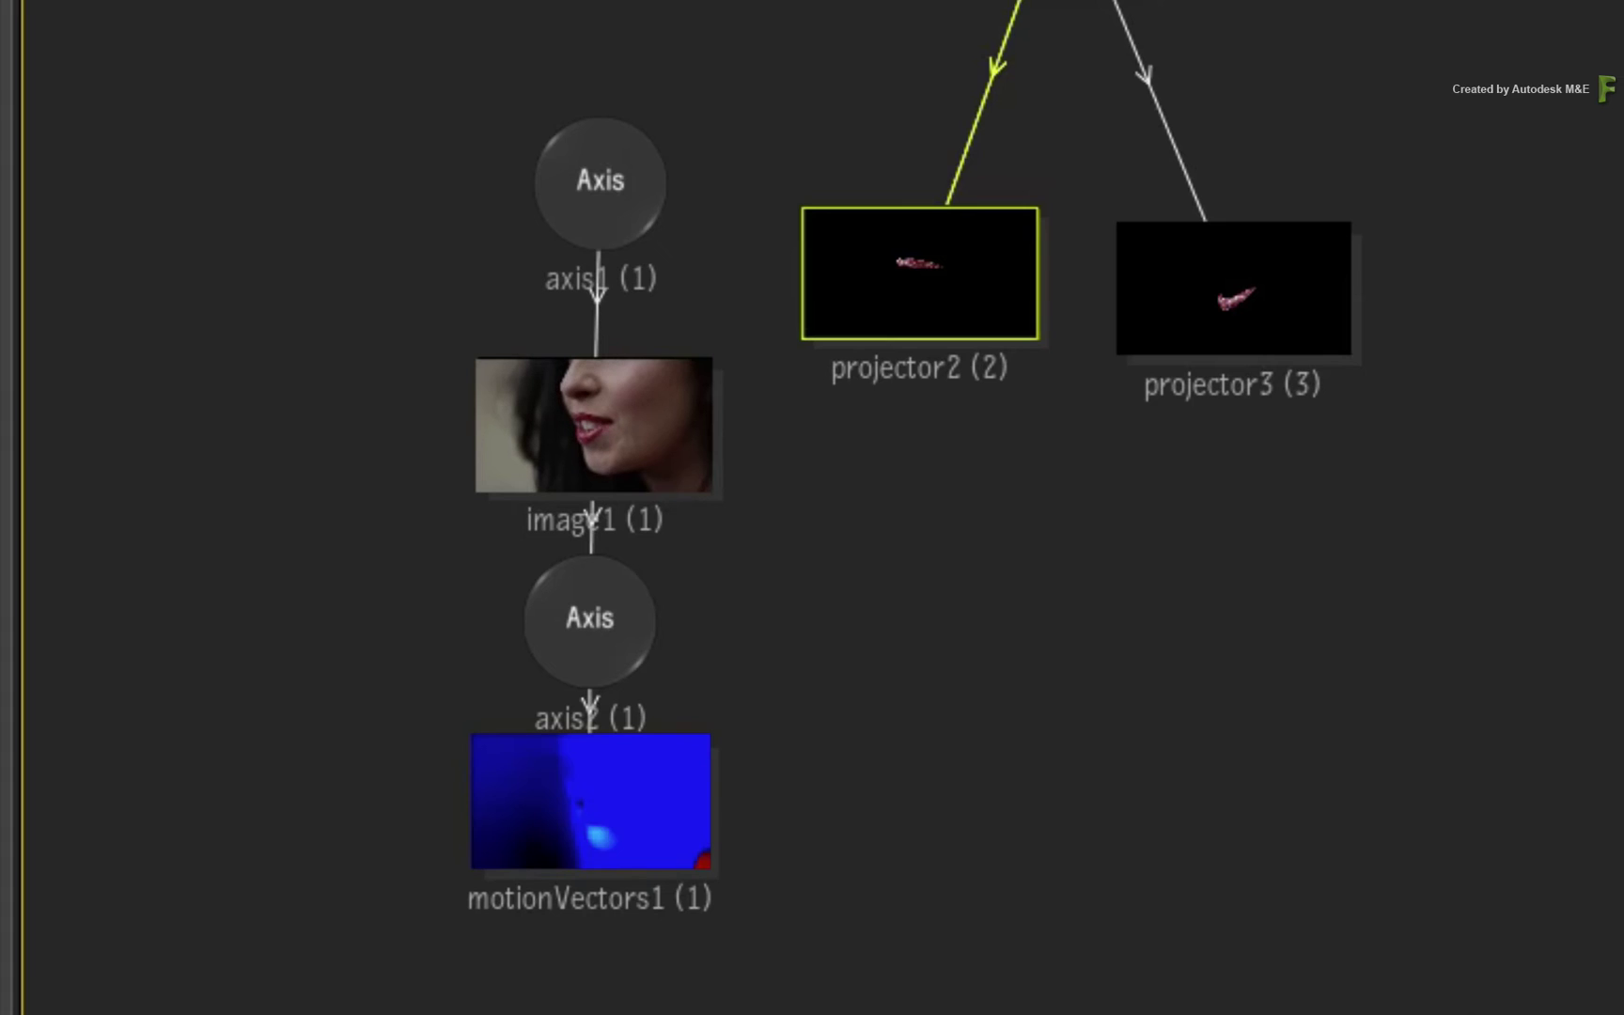
# - Add a frame-1 reference to projector3, compare with projector2's tracking, then reselect projector3
pyautogui.click(1187, 361)
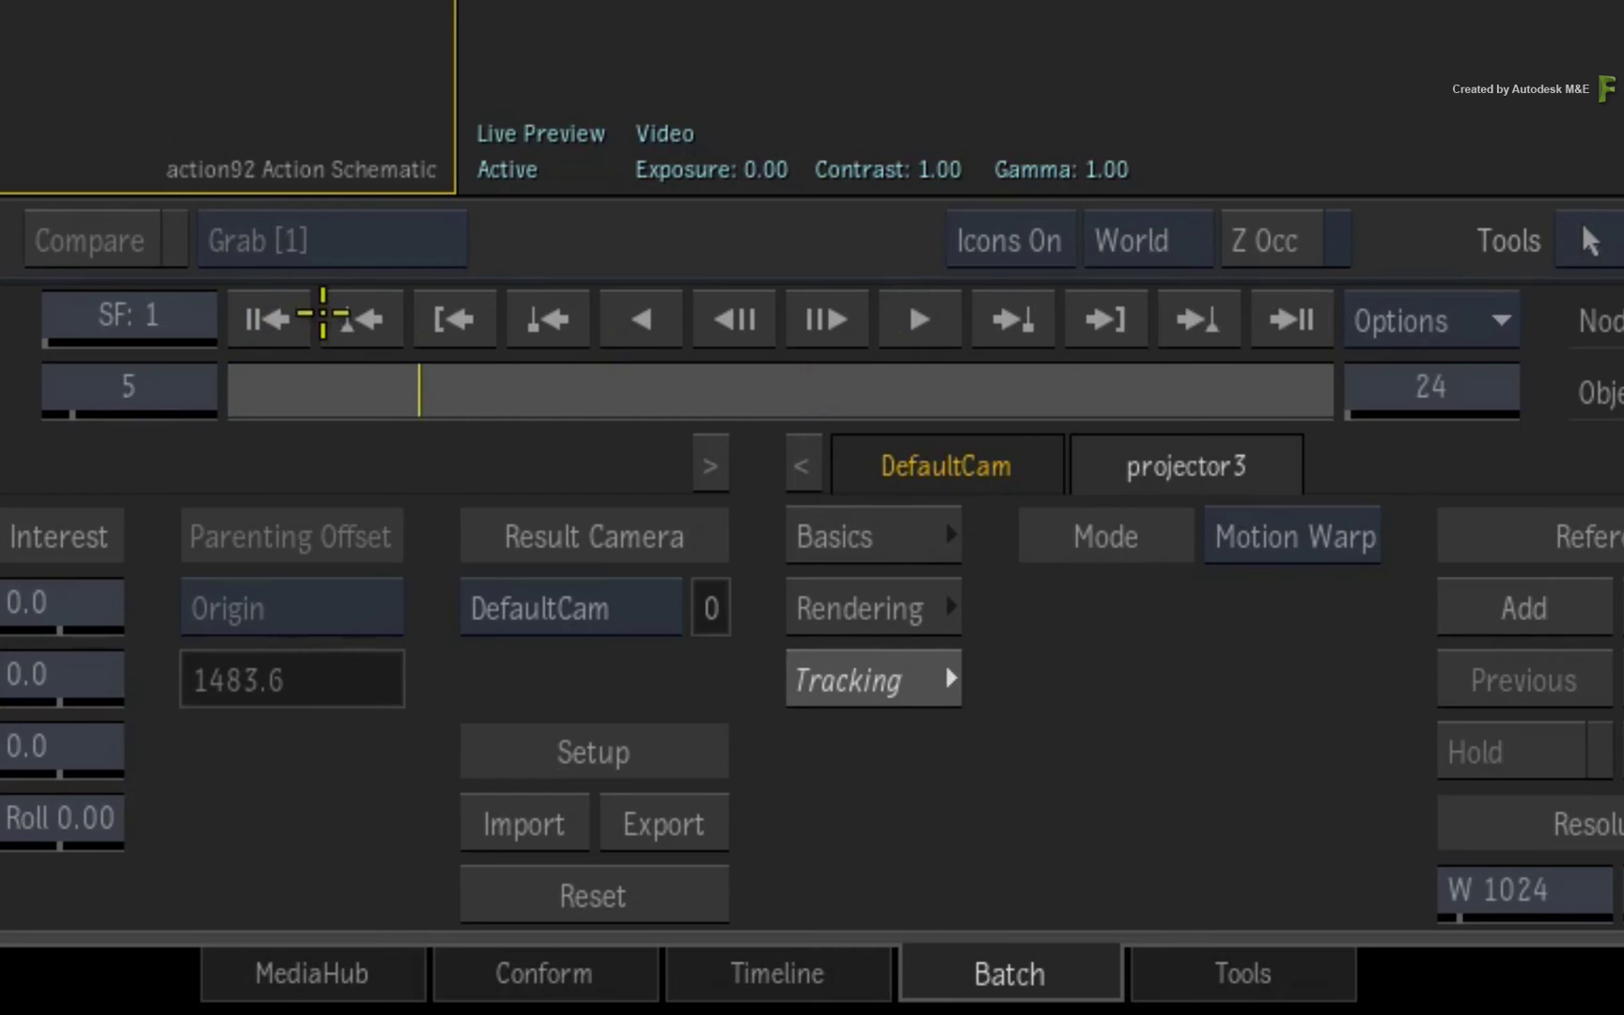
pyautogui.click(279, 318)
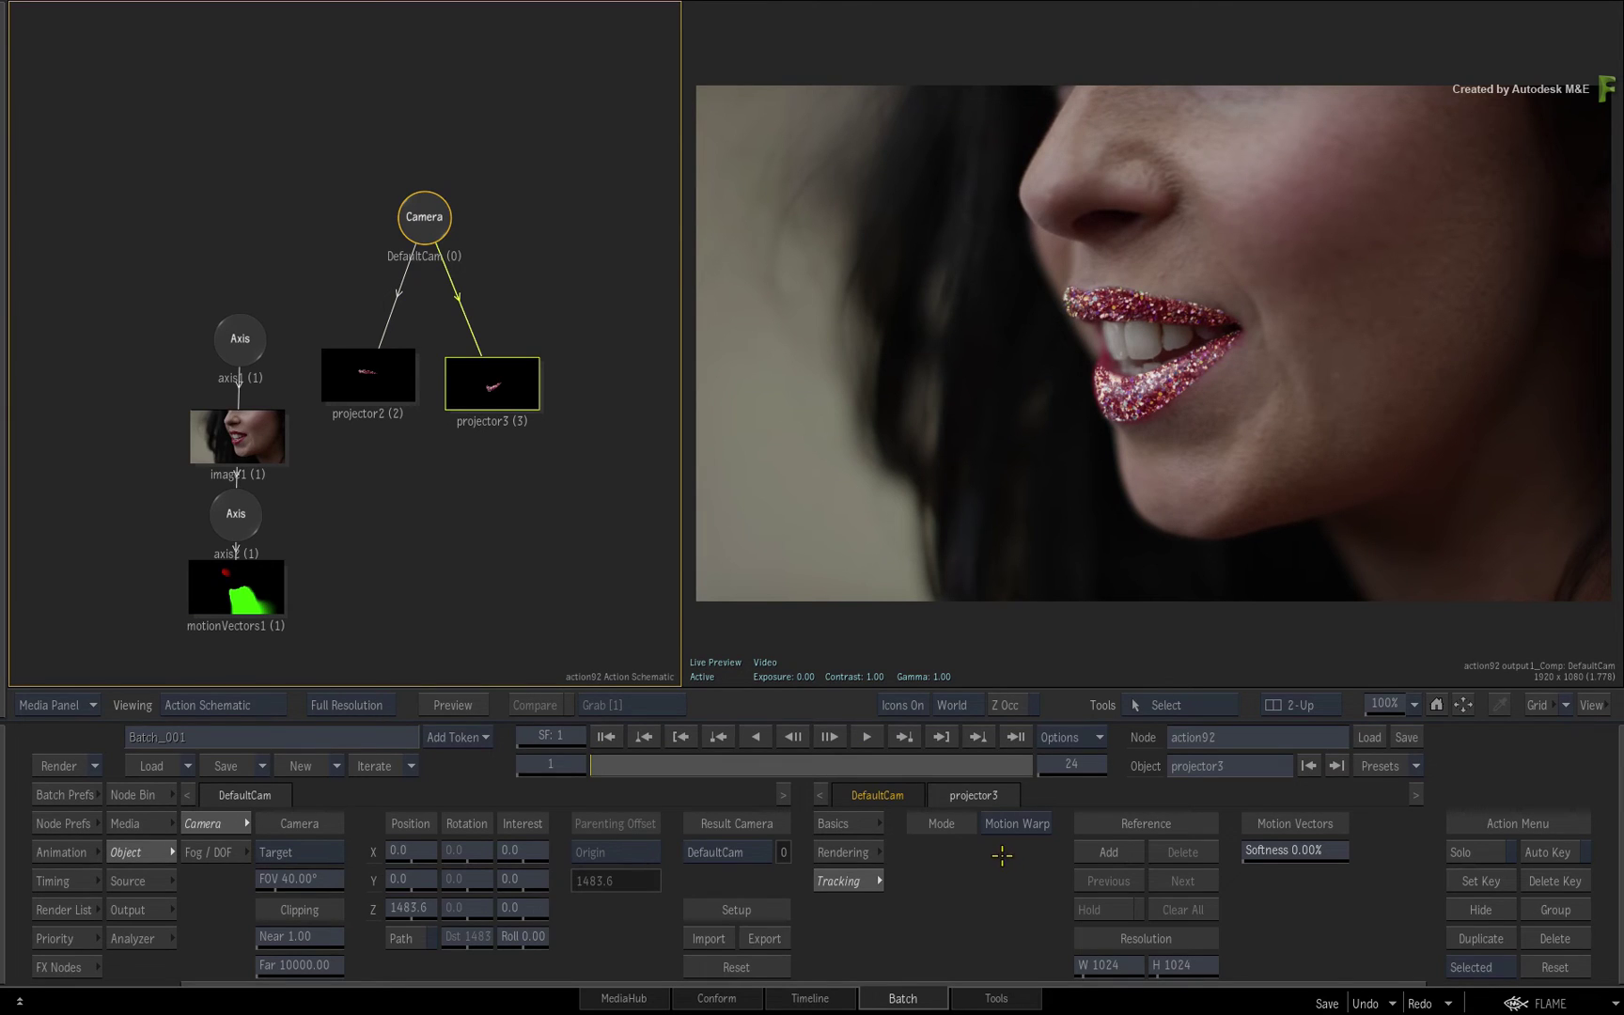
pyautogui.click(1100, 852)
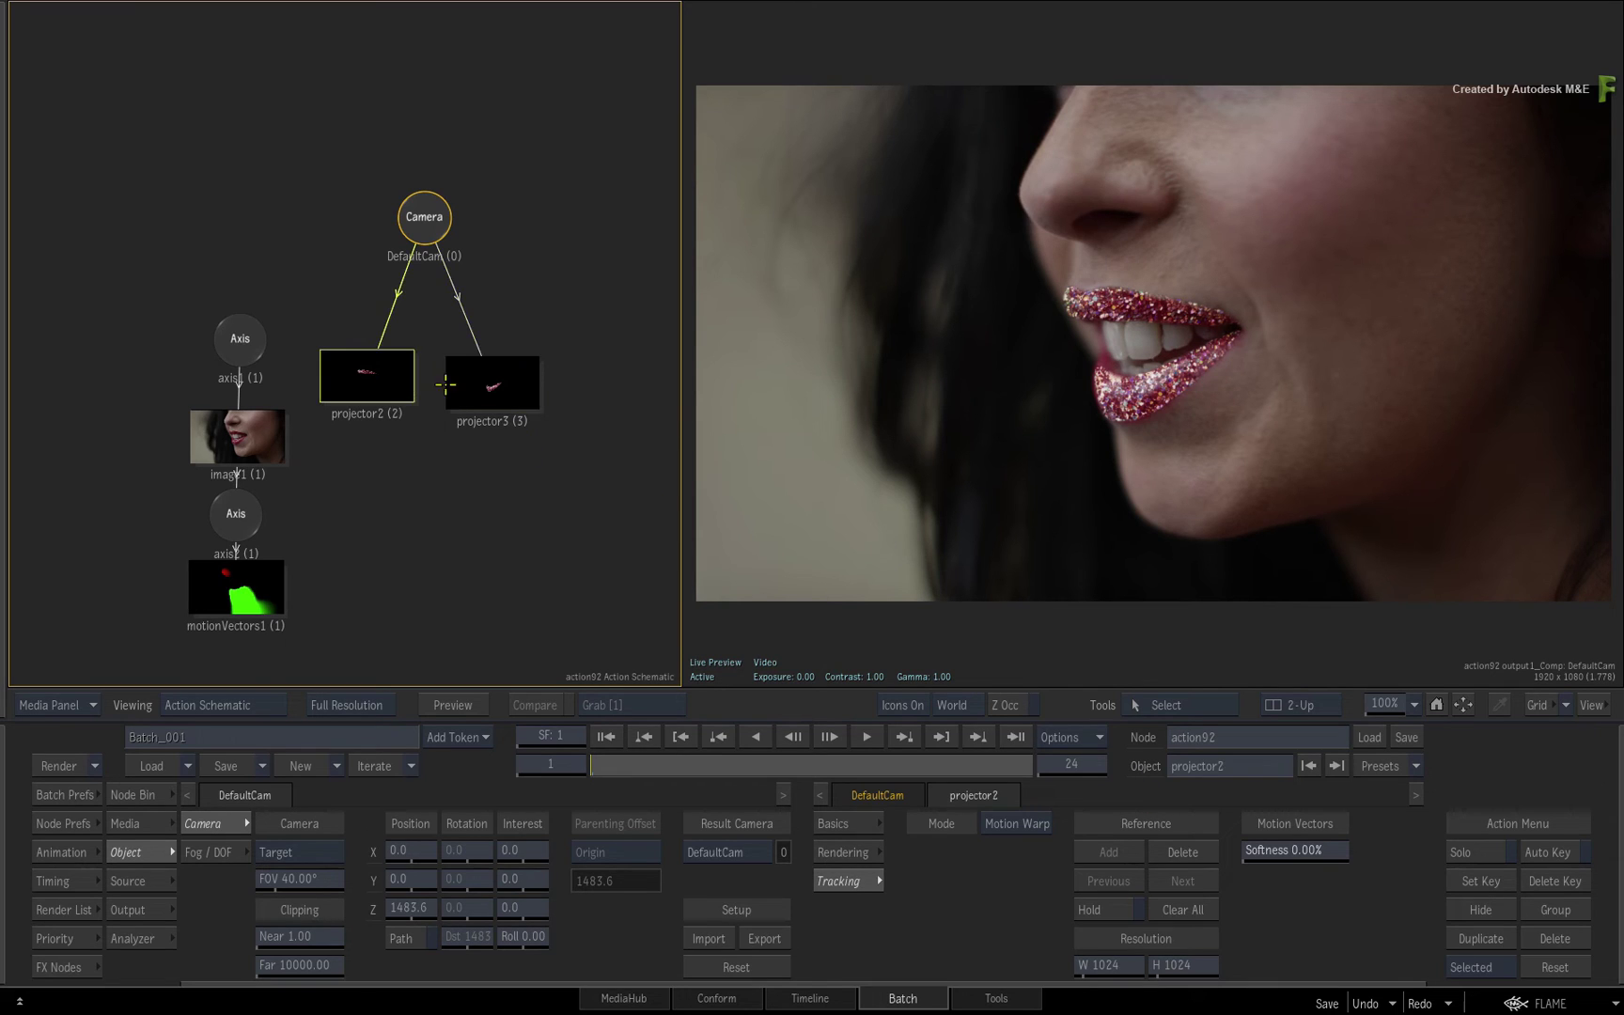
pyautogui.click(380, 371)
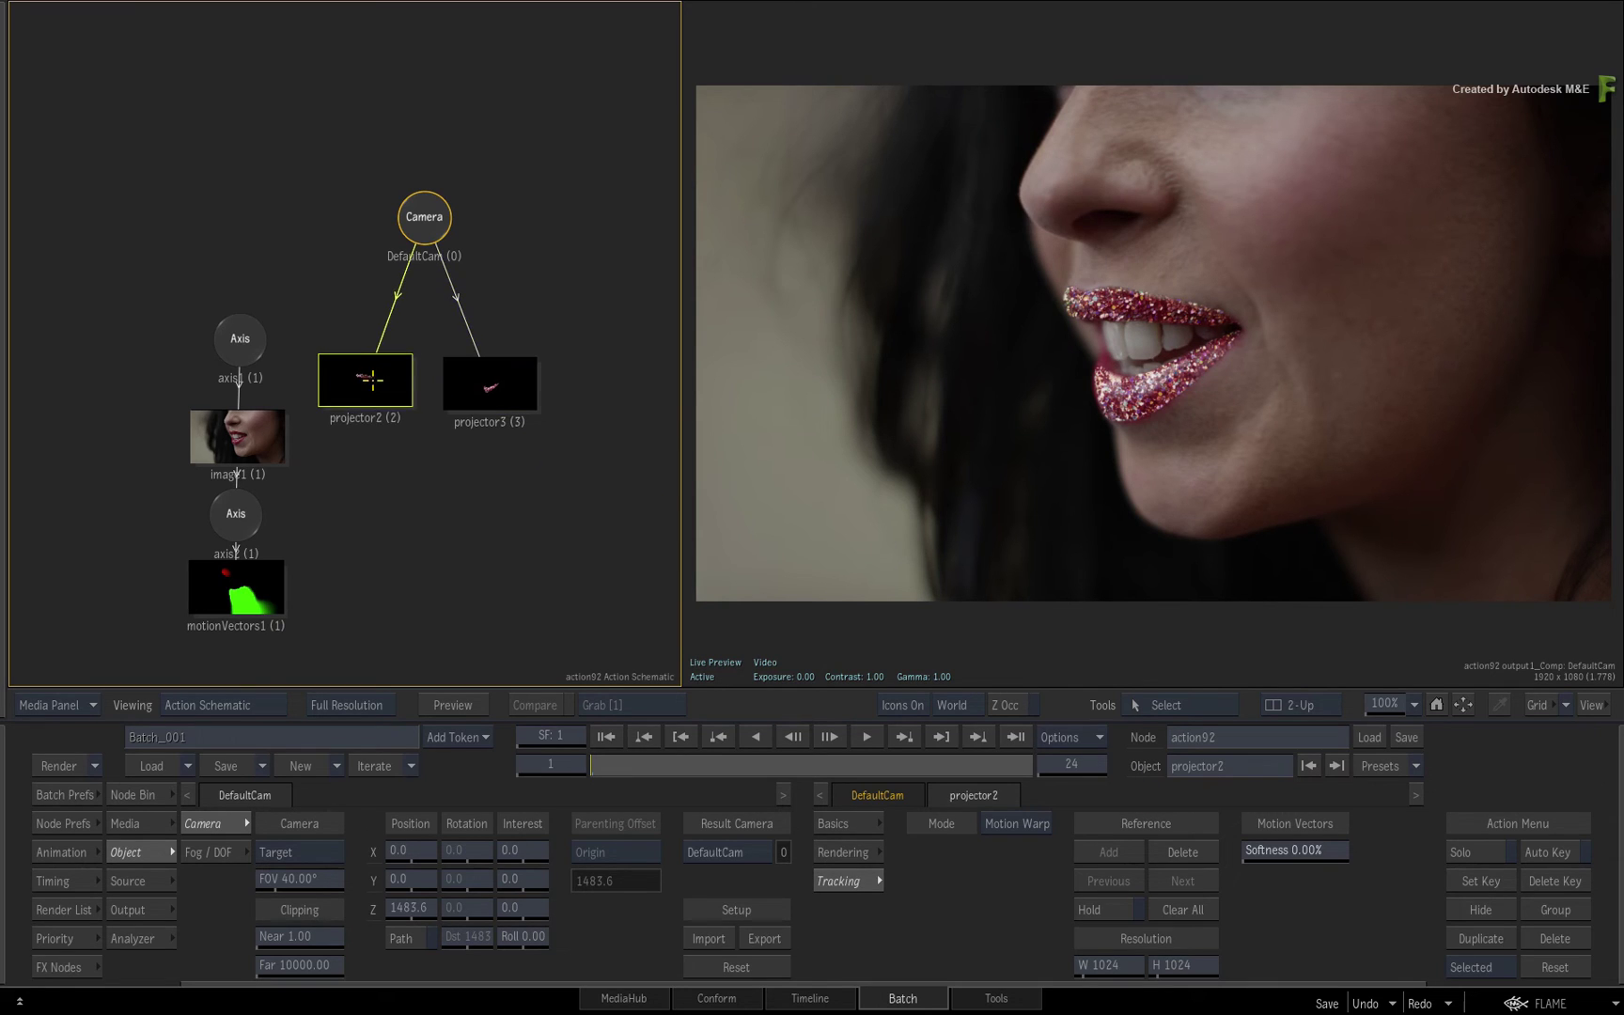
pyautogui.click(472, 392)
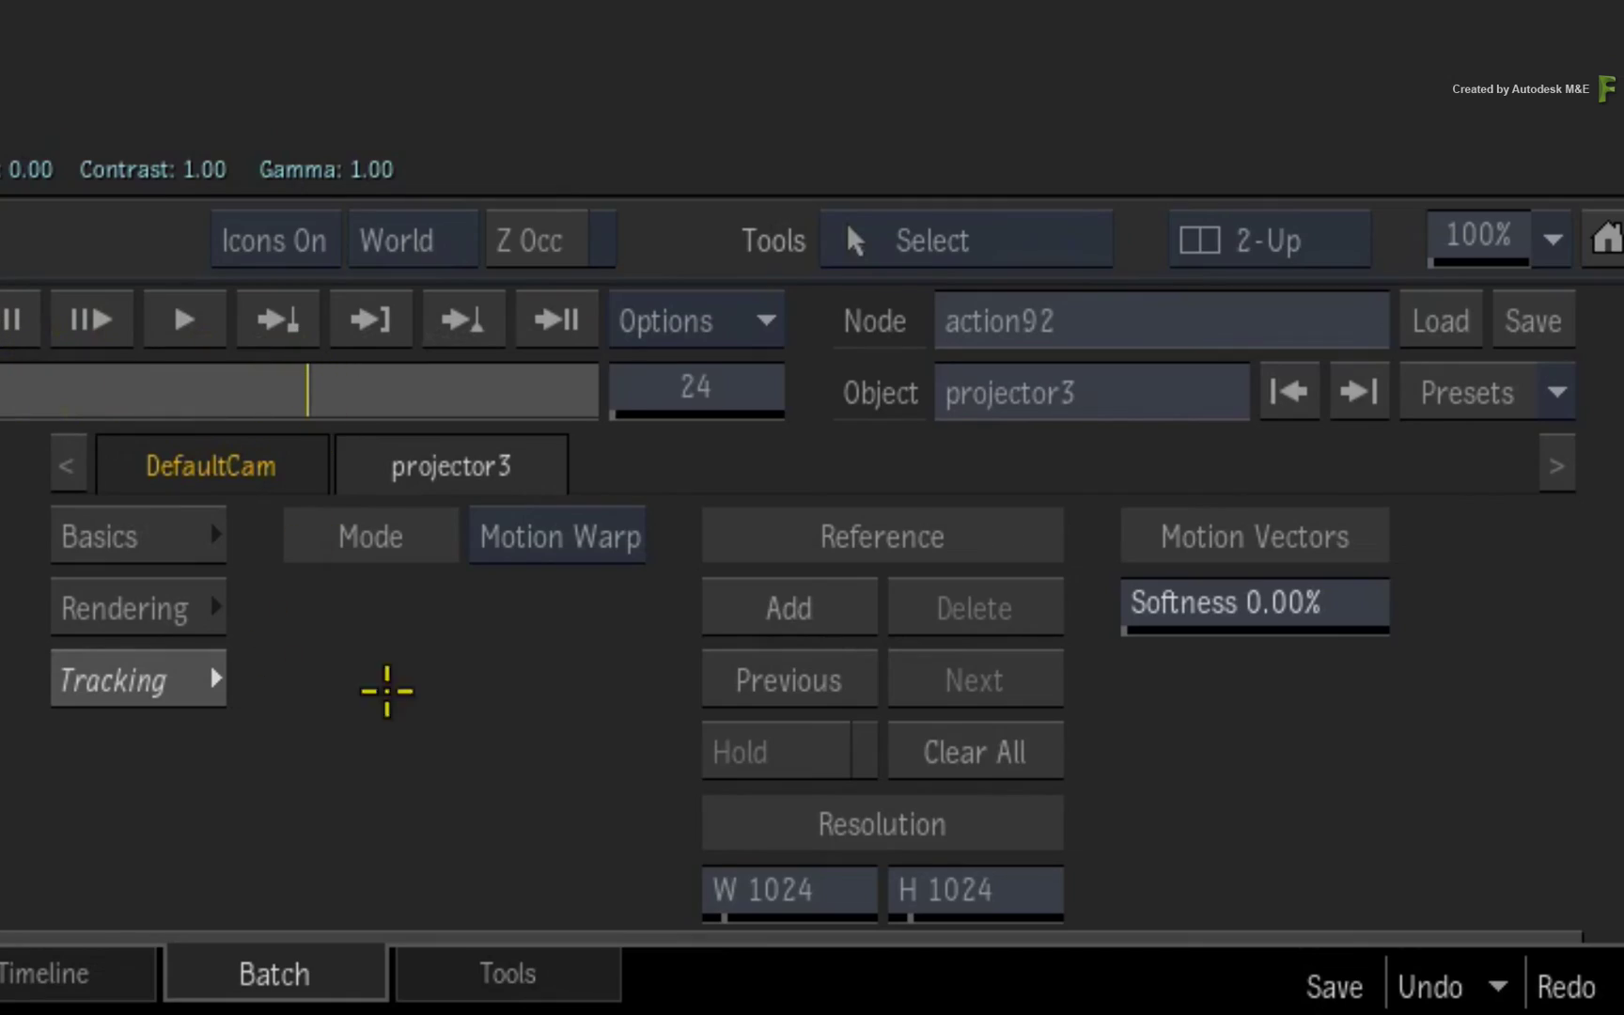
# - Raise motion-warp softness on projector3, and on projector2 to 0.50%
pyautogui.moveTo(1184, 606); pyautogui.dragTo(1188, 571)
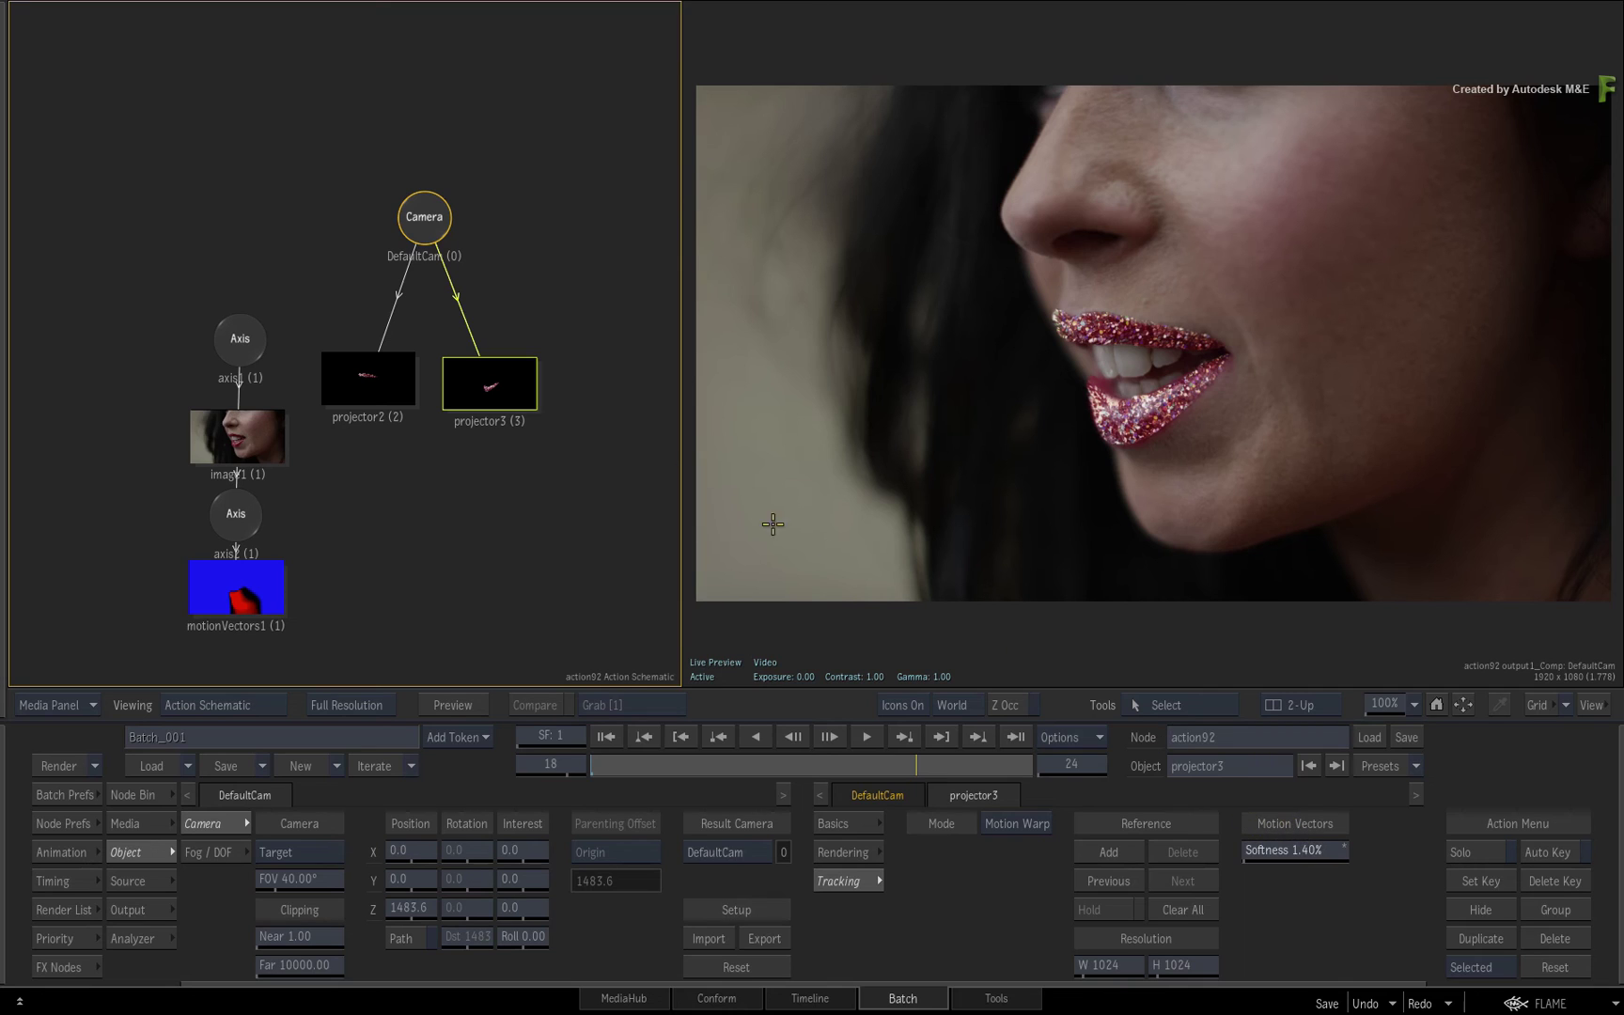
pyautogui.click(394, 383)
pyautogui.moveTo(1330, 842); pyautogui.dragTo(1314, 851)
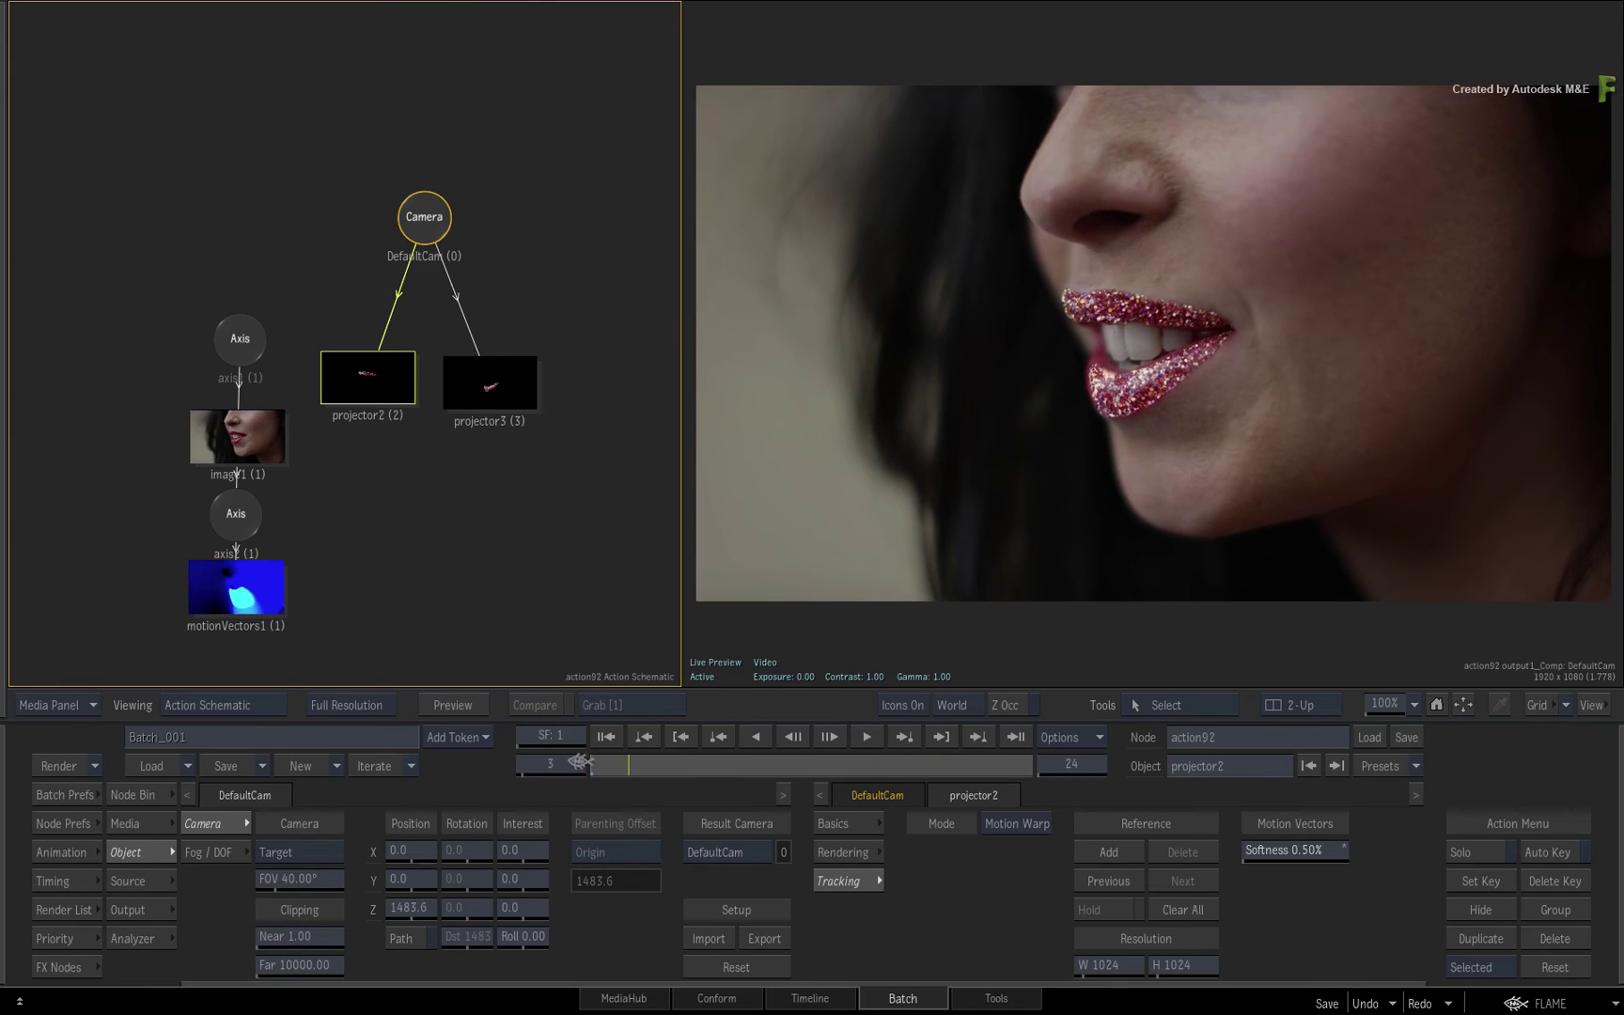
# - Play the shot from frame 1 and scrub to frame 12 to review the softened warp
pyautogui.click(680, 737)
pyautogui.click(871, 736)
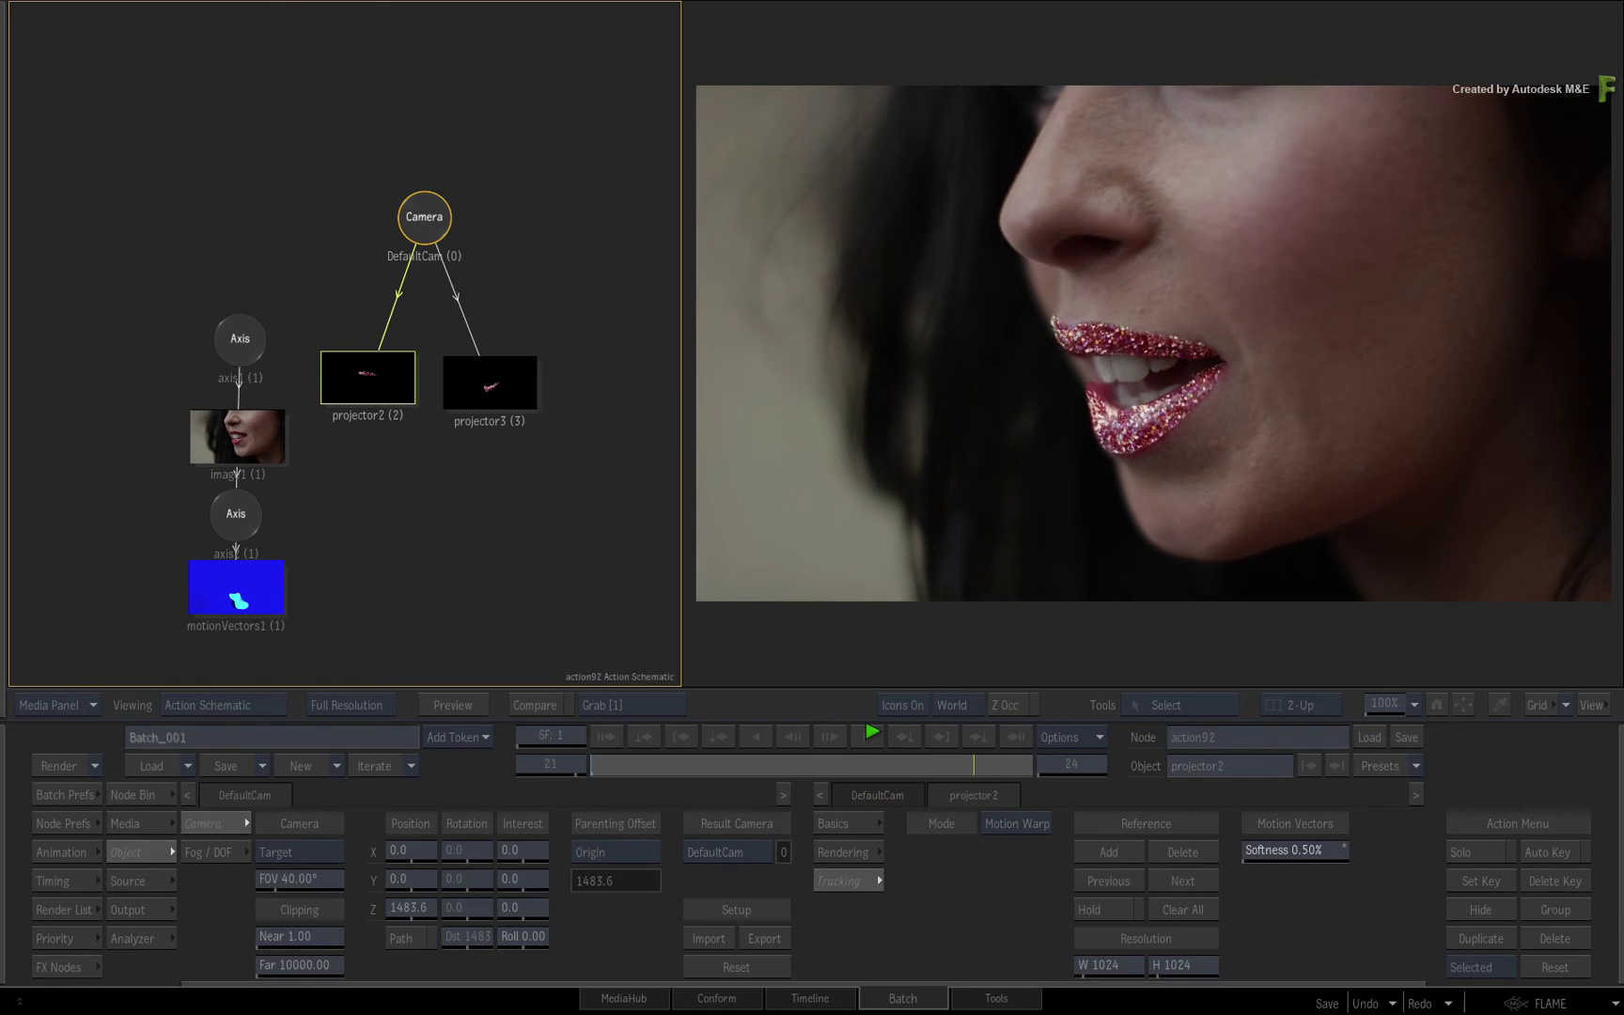
pyautogui.moveTo(1014, 763); pyautogui.dragTo(545, 765)
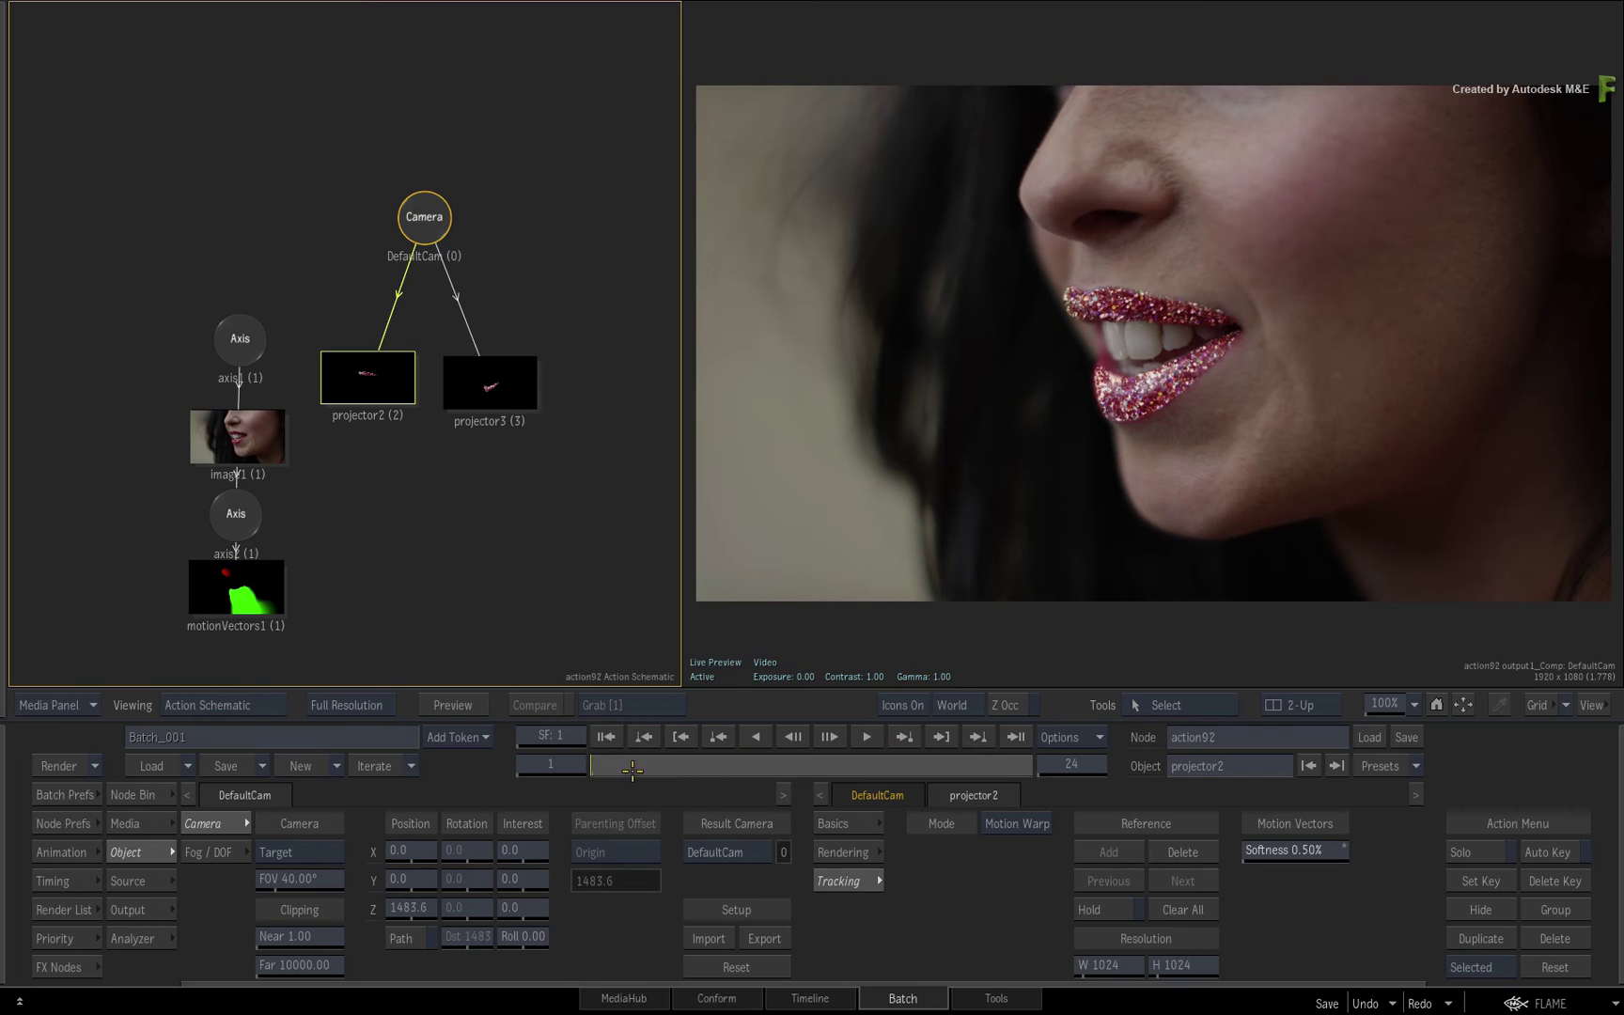
pyautogui.moveTo(654, 763); pyautogui.dragTo(805, 762)
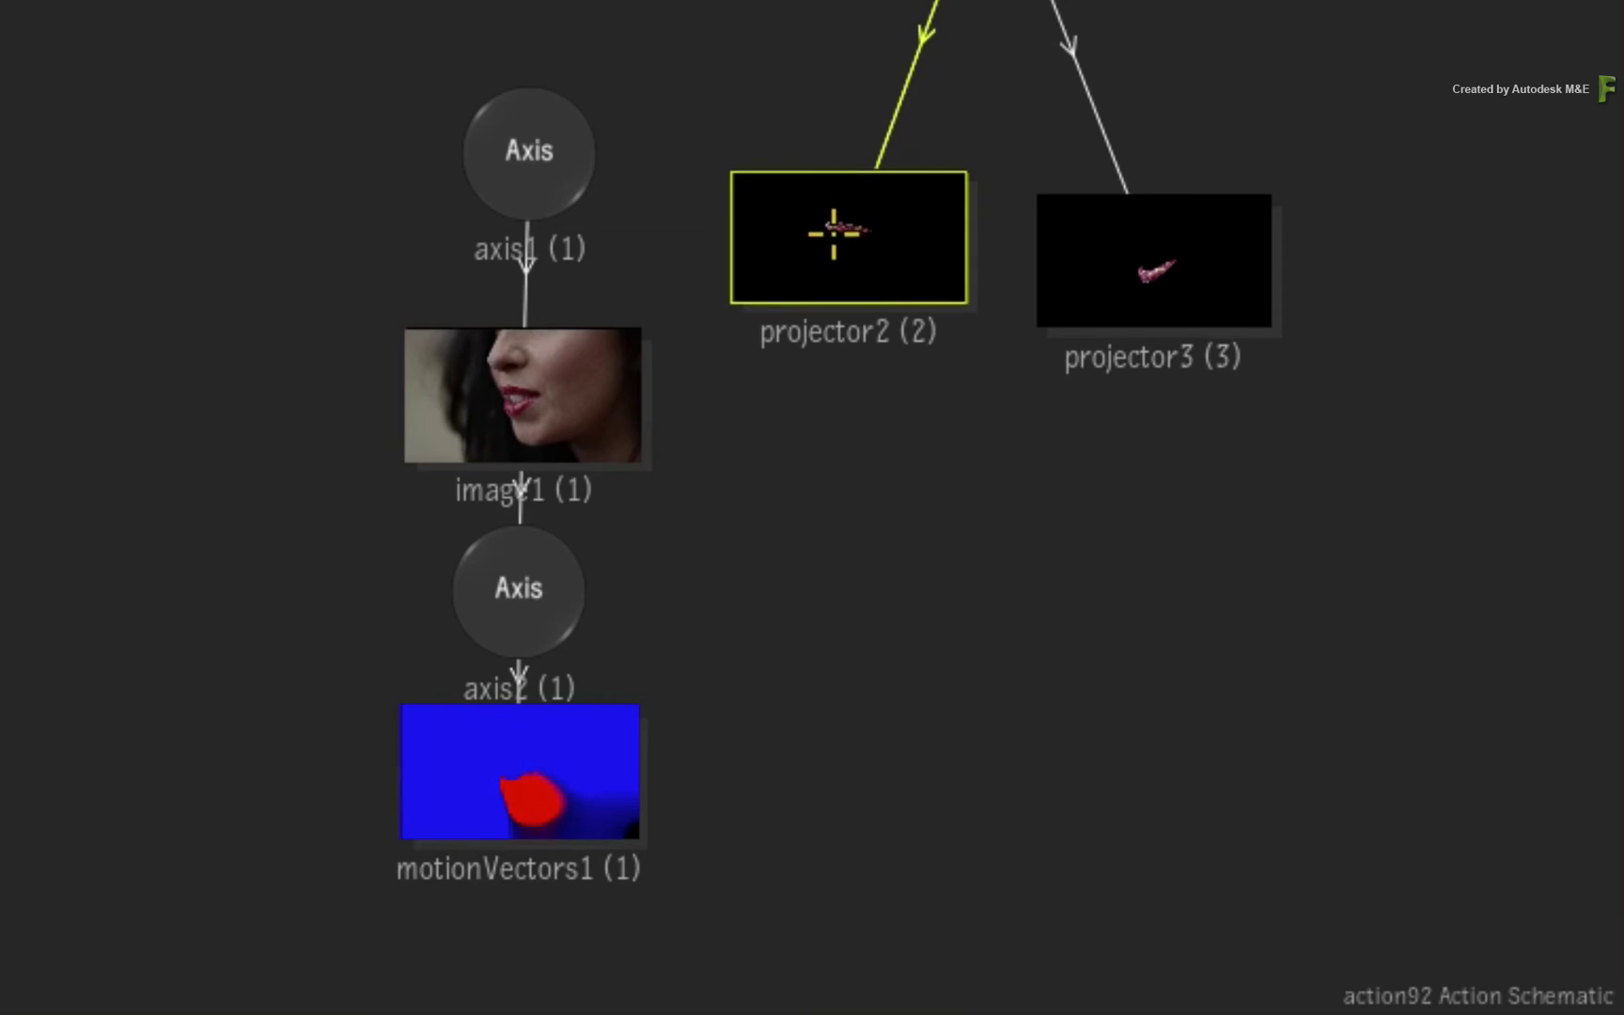
# - Move projector2 to Position X 1.00, Y -10.00, then scrub from frame 11 to check it
pyautogui.doubleClick(888, 291)
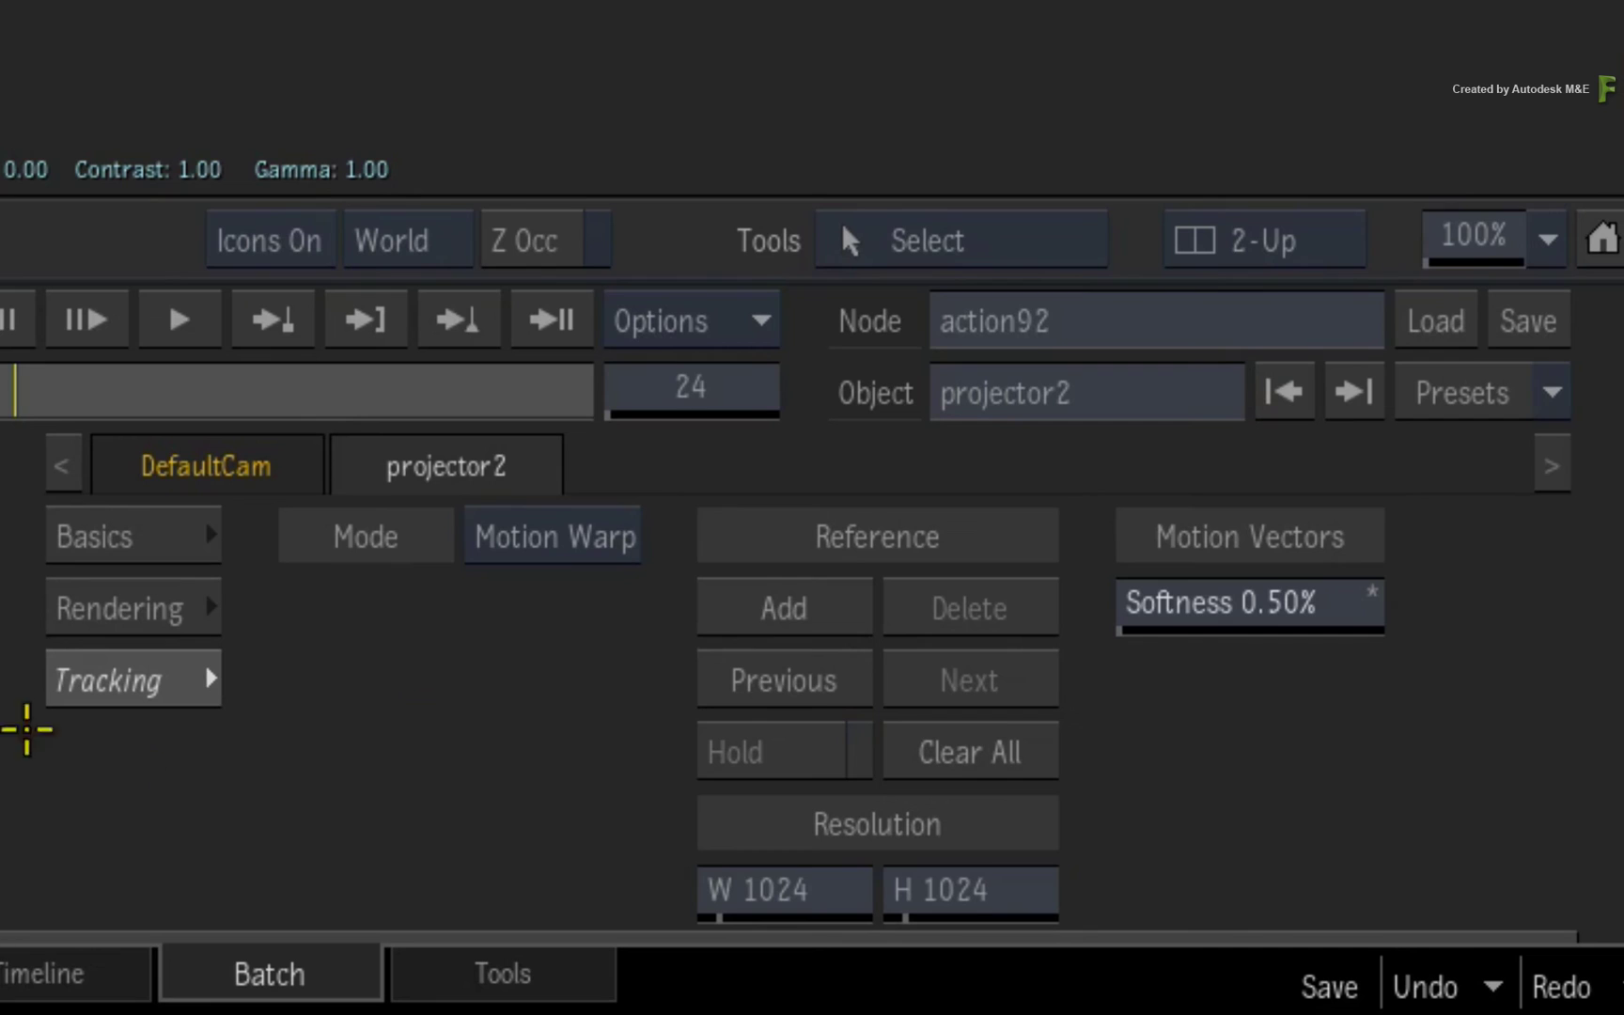
pyautogui.click(160, 536)
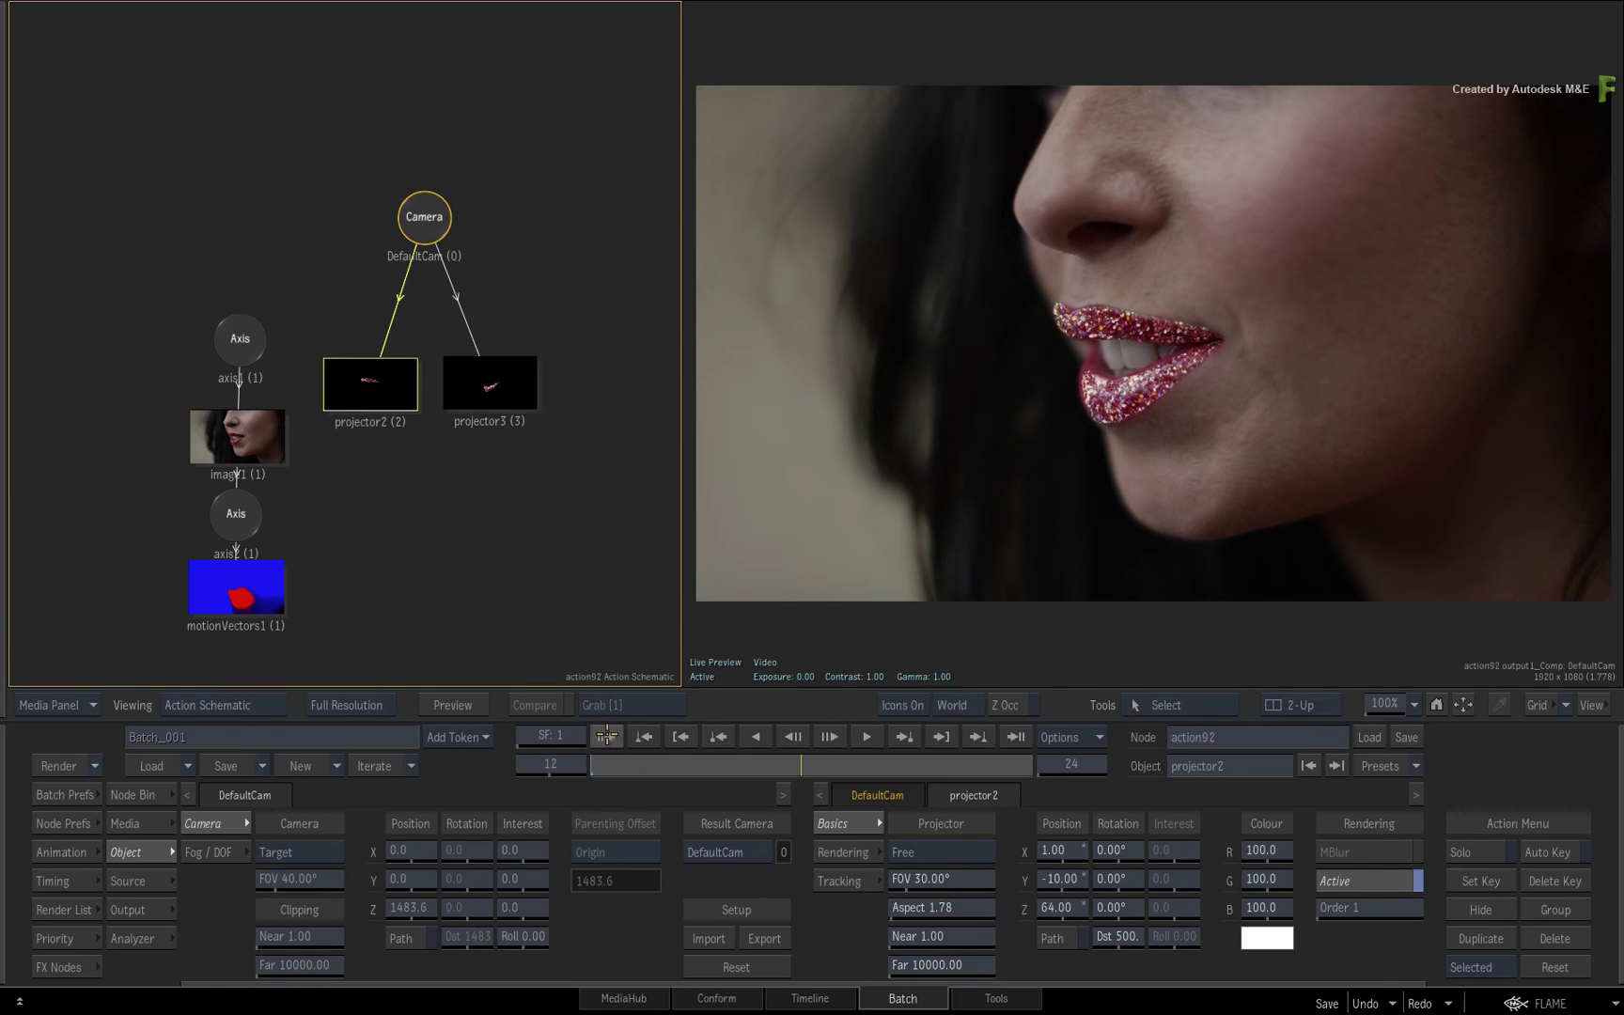
pyautogui.click(780, 762)
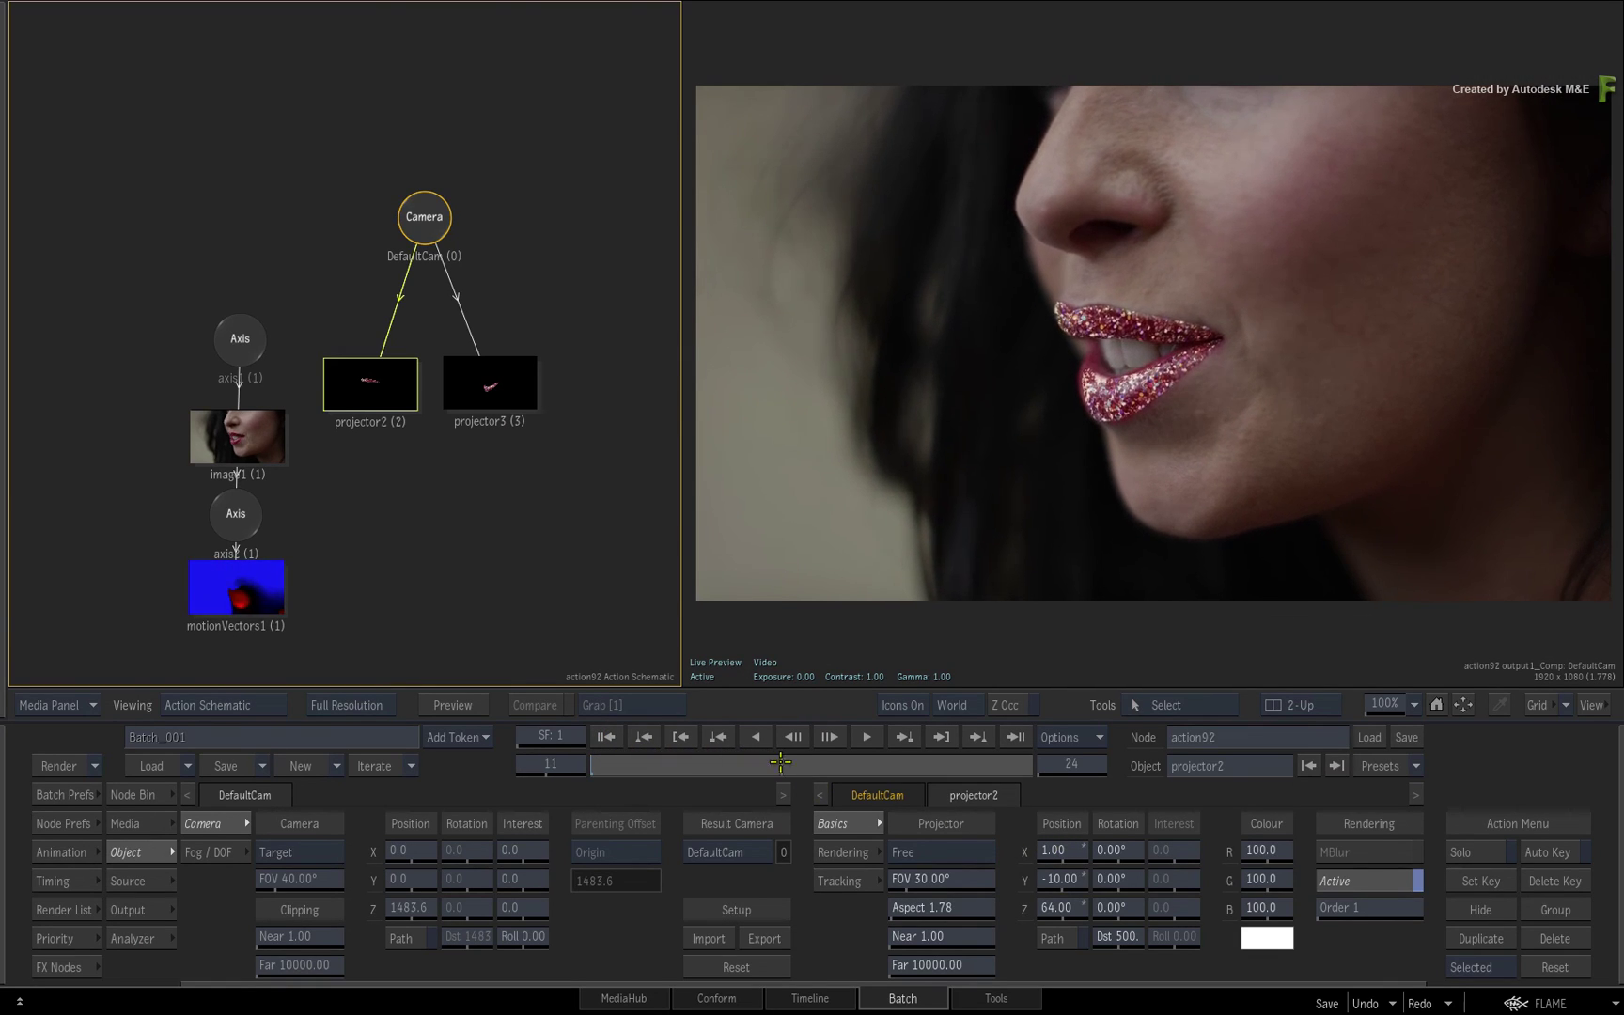
pyautogui.moveTo(780, 761)
pyautogui.mouseDown()
pyautogui.moveTo(1037, 761)
pyautogui.moveTo(582, 765)
pyautogui.moveTo(1041, 765)
pyautogui.mouseUp()
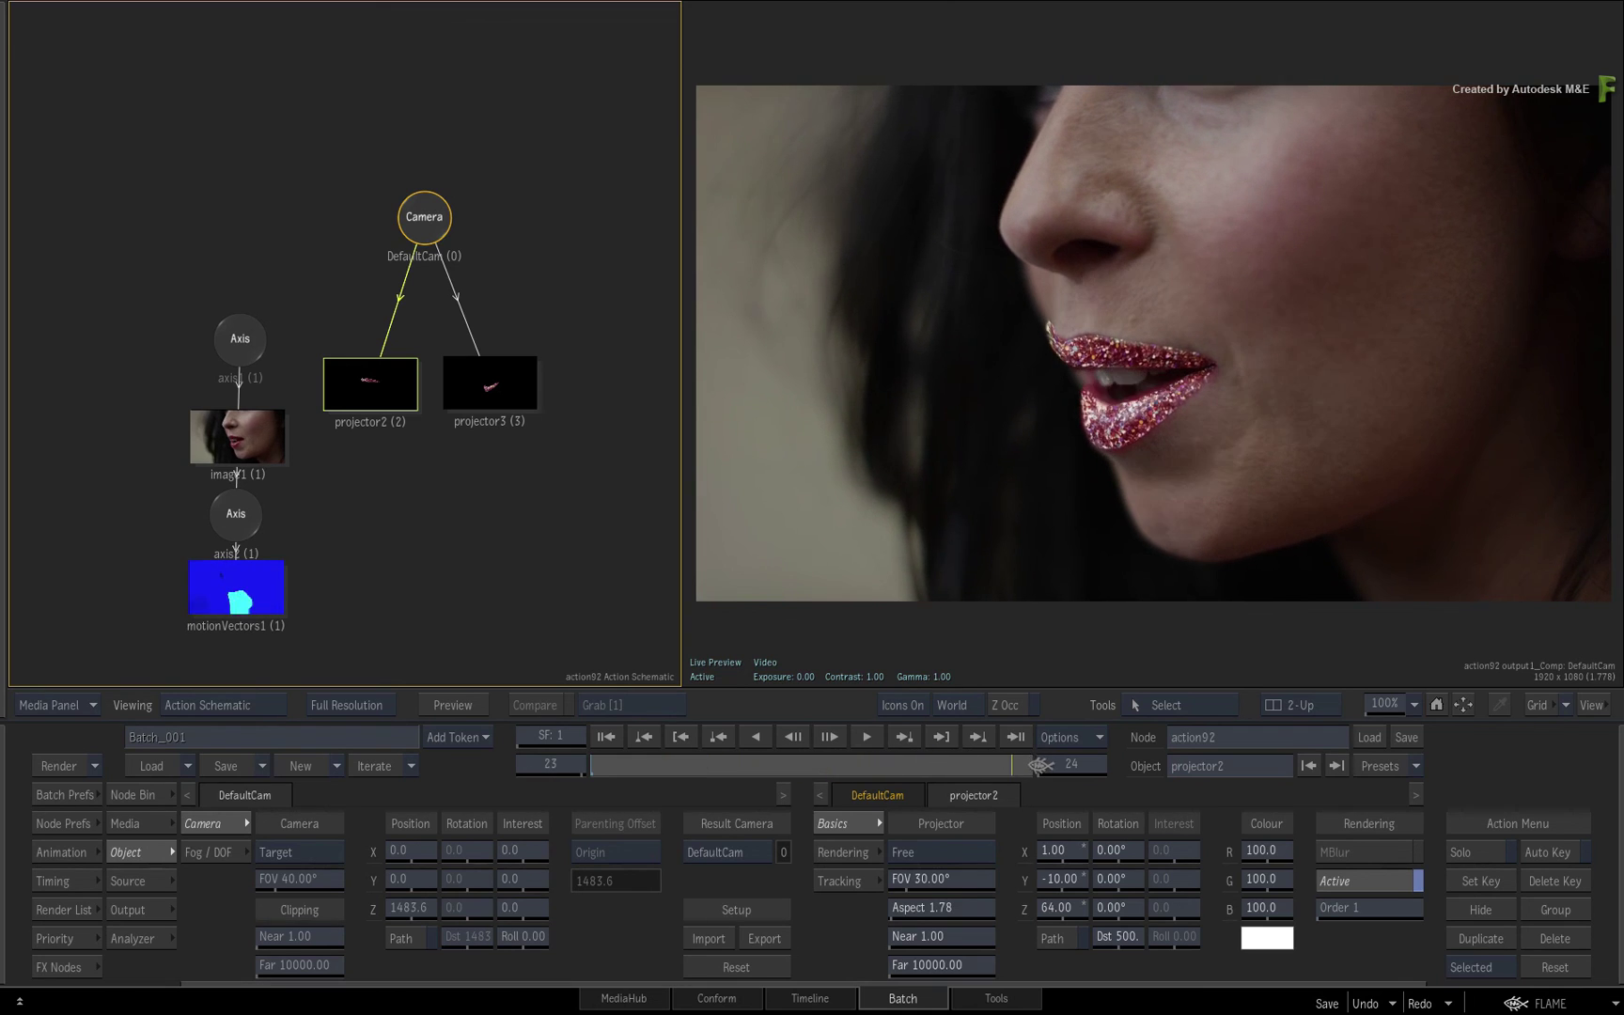
pyautogui.moveTo(1041, 766)
pyautogui.mouseDown()
pyautogui.moveTo(592, 770)
pyautogui.moveTo(1040, 759)
pyautogui.mouseUp()
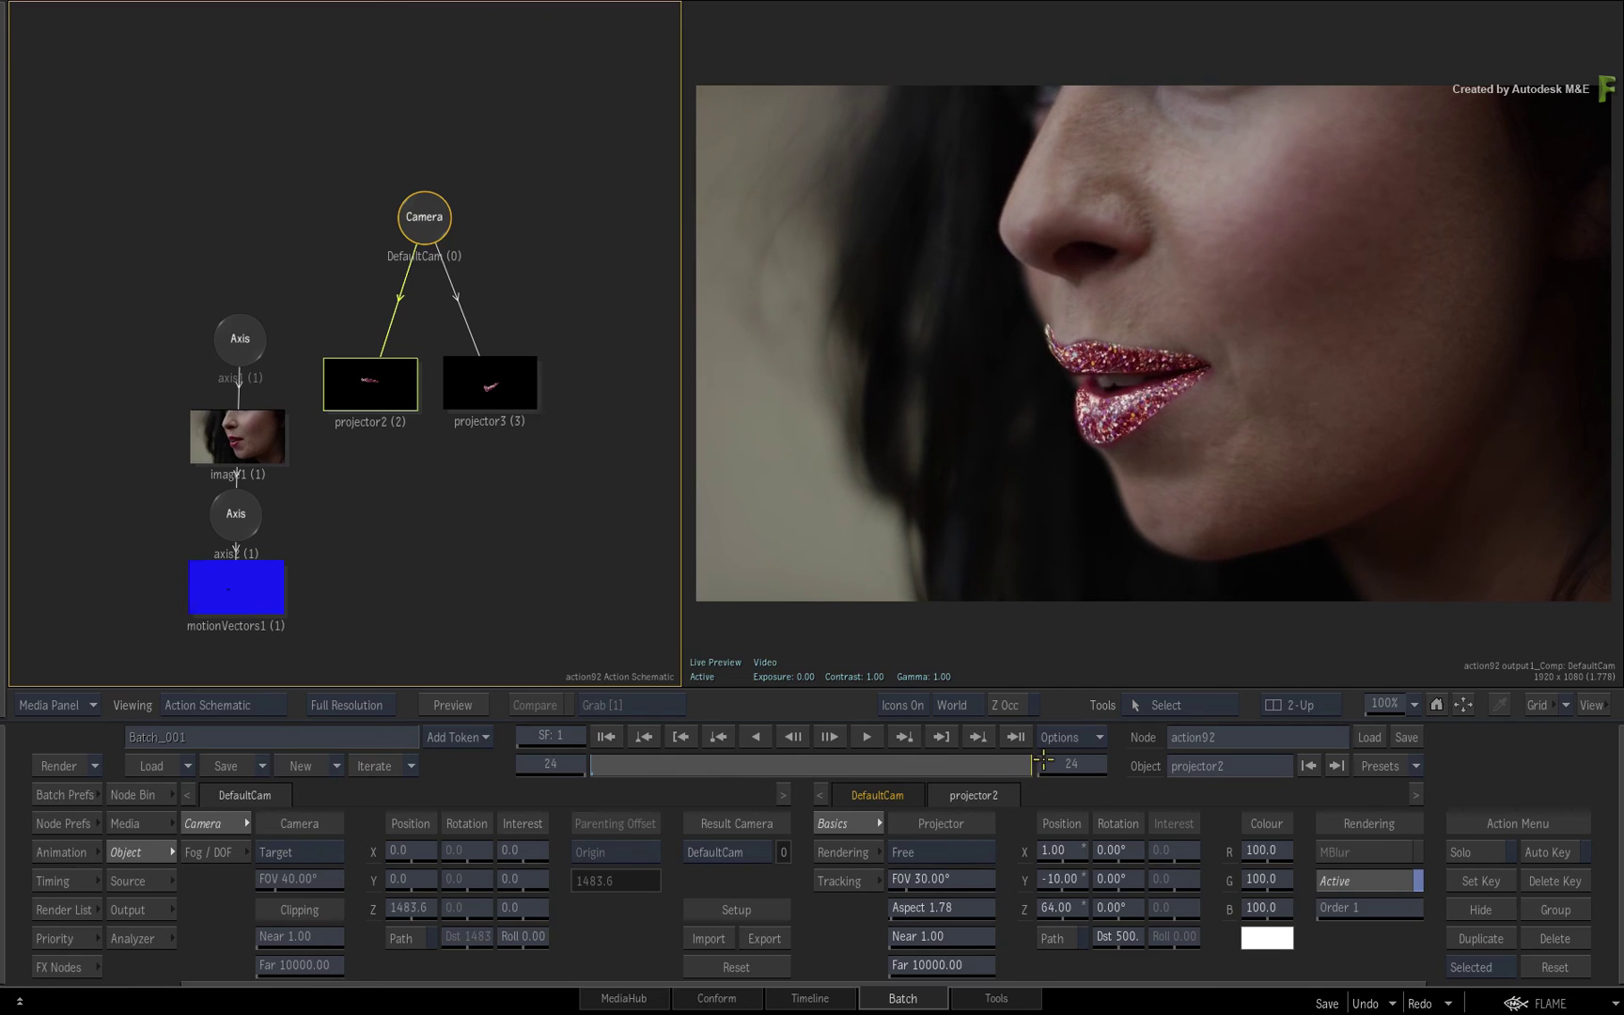